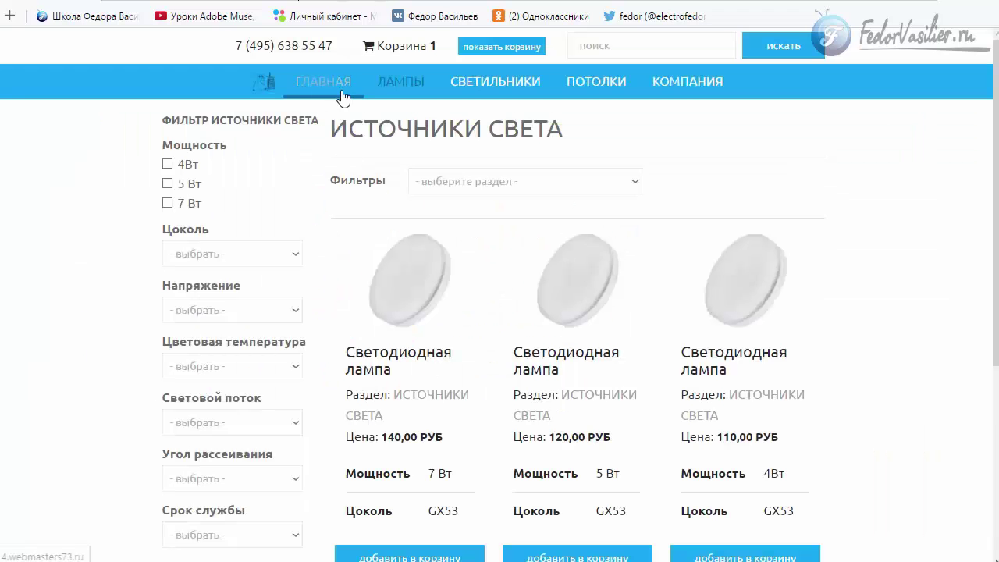
Compare the storefront's light source page with the DJ-Catalog2 administration and open the catalogue's sections list (Разделы)
{"action": "mouse_move", "coordinate": [390, 92]}
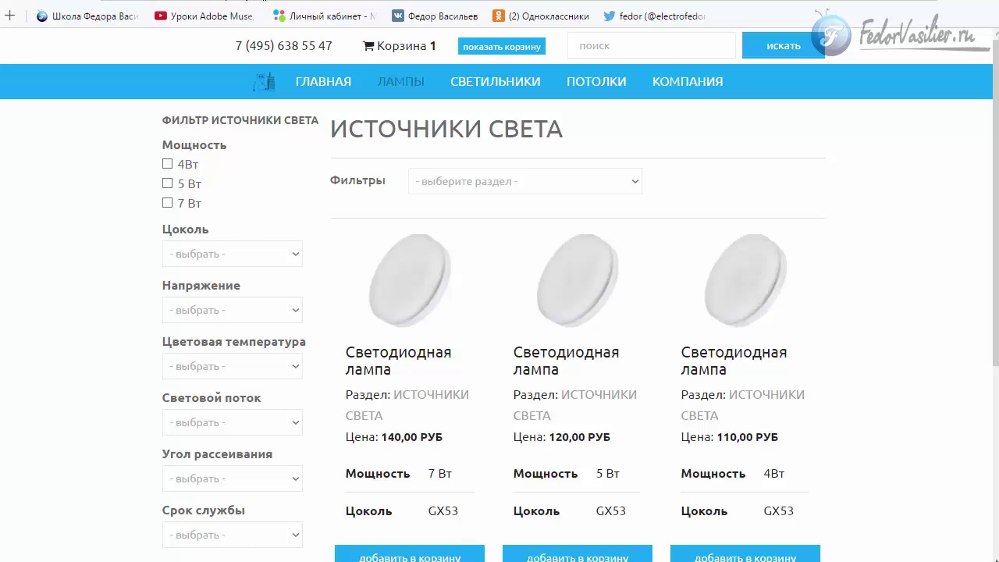
{"action": "key", "text": "ctrl+Tab"}
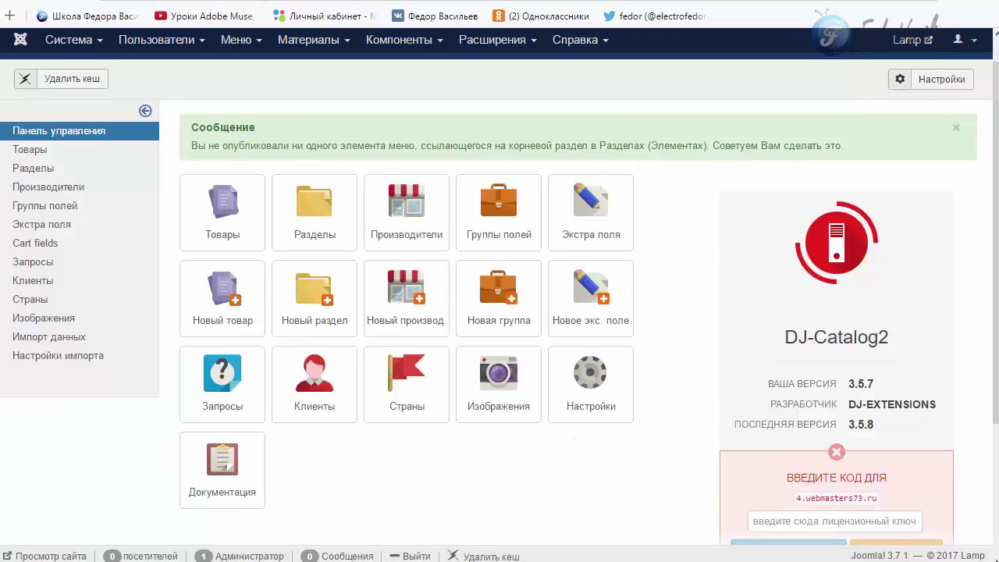
{"action": "key", "text": "ctrl+Tab"}
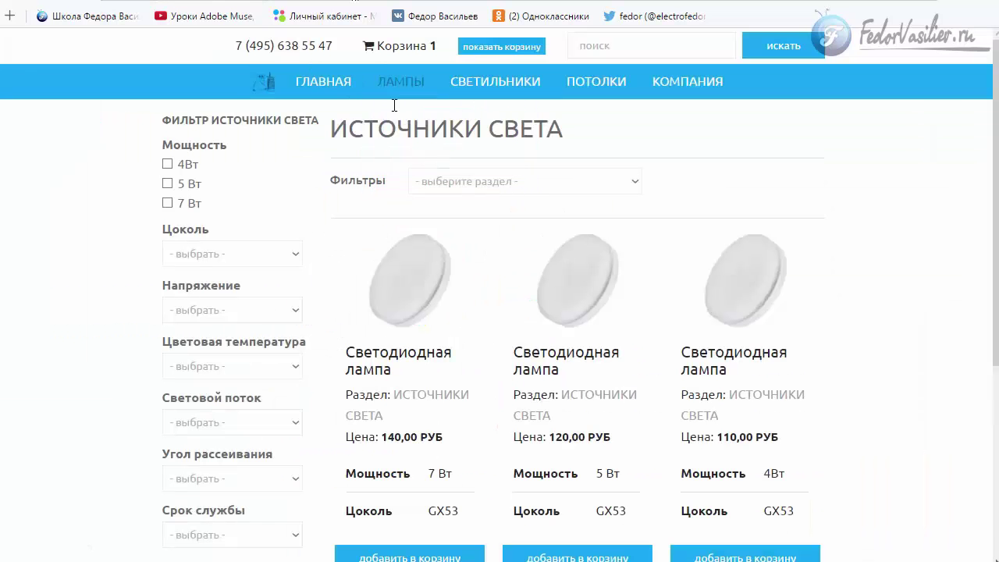
{"action": "key", "text": "ctrl+Tab"}
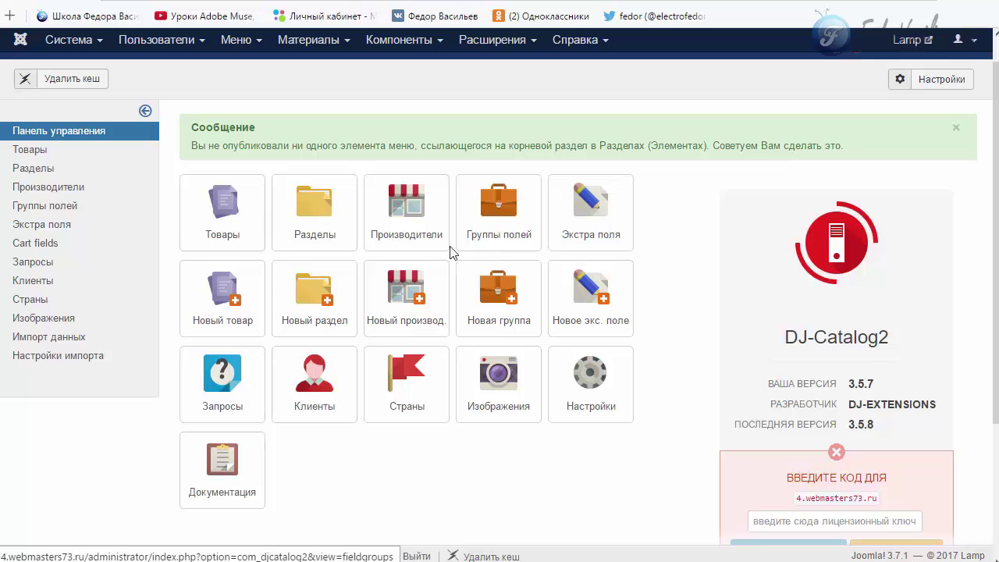
{"action": "left_click", "coordinate": [323, 189]}
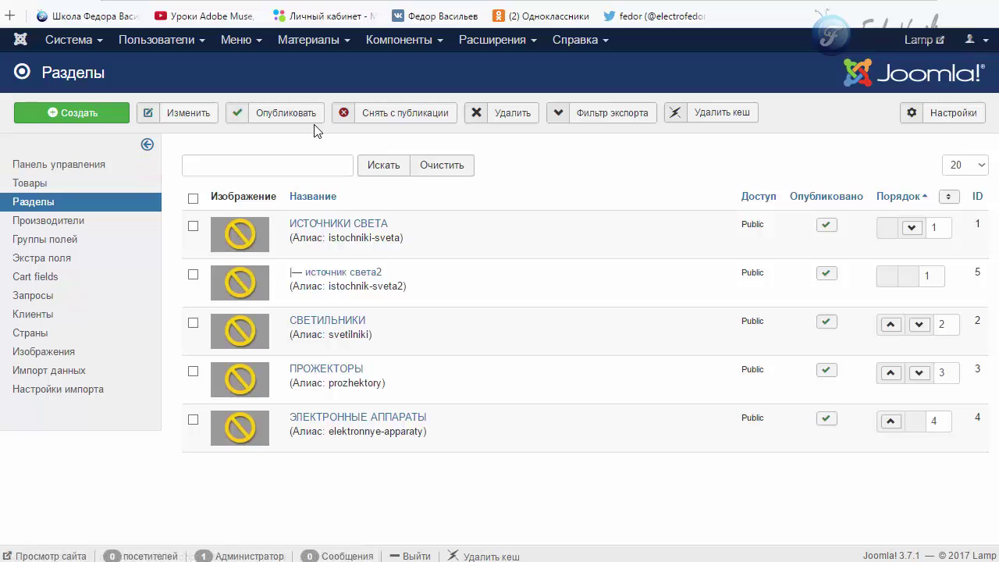
Return to the DJ-Catalog2 control panel and open its list of field groups (Группы полей)
{"action": "left_click", "coordinate": [400, 39]}
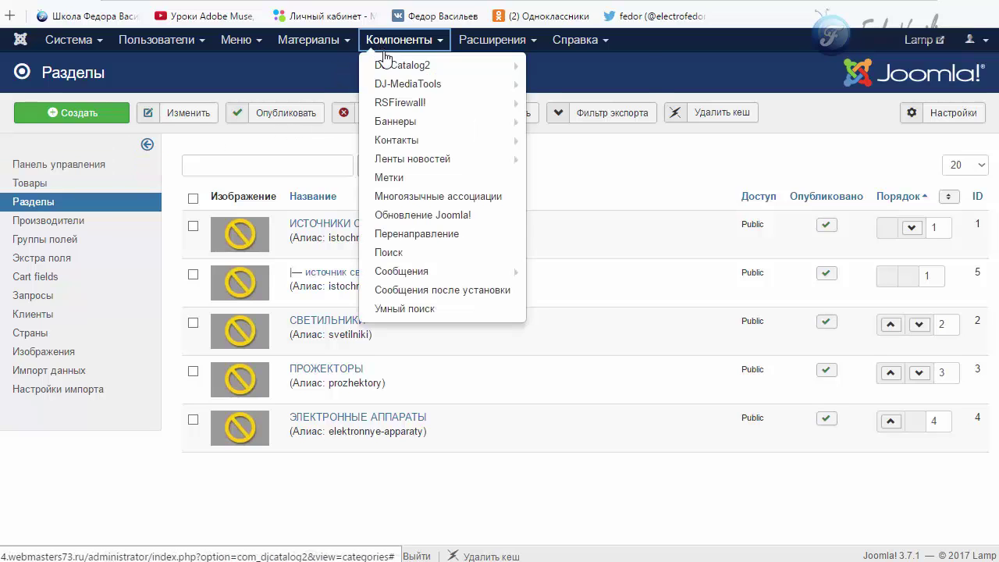
{"action": "left_click", "coordinate": [387, 65]}
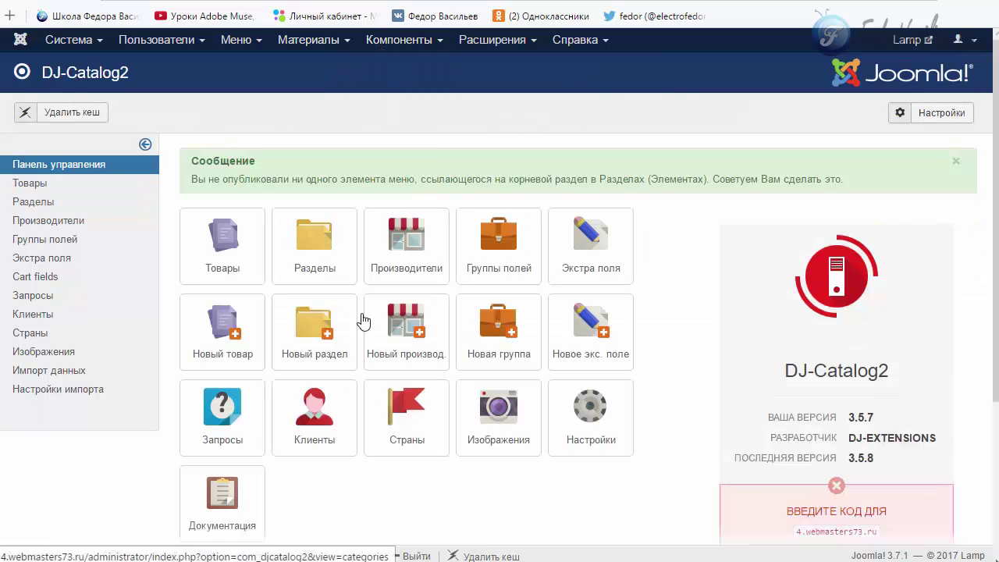
{"action": "left_click", "coordinate": [501, 257]}
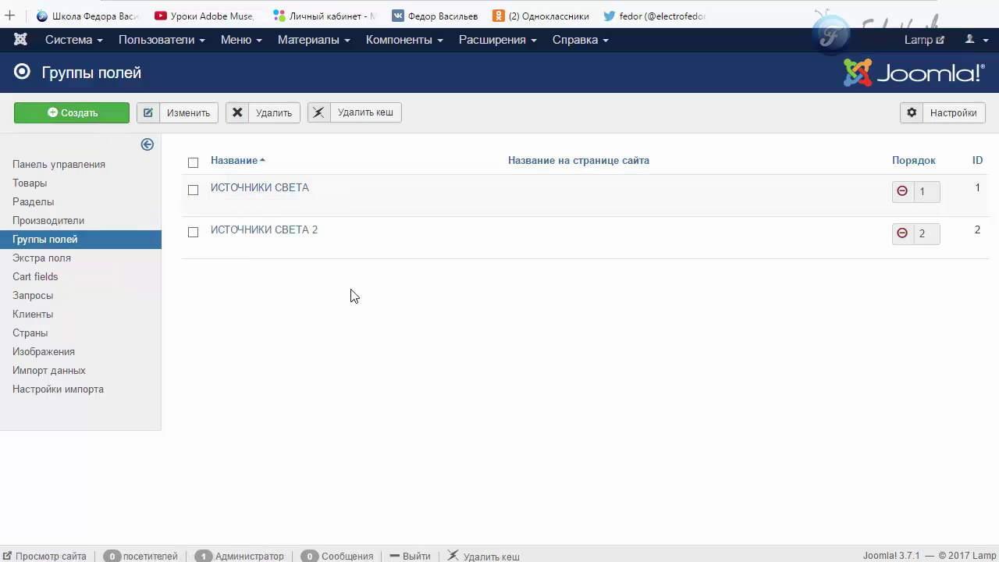
Open a blank field group form, examine its name fields and cancel it without creating a group
{"action": "left_click", "coordinate": [70, 111]}
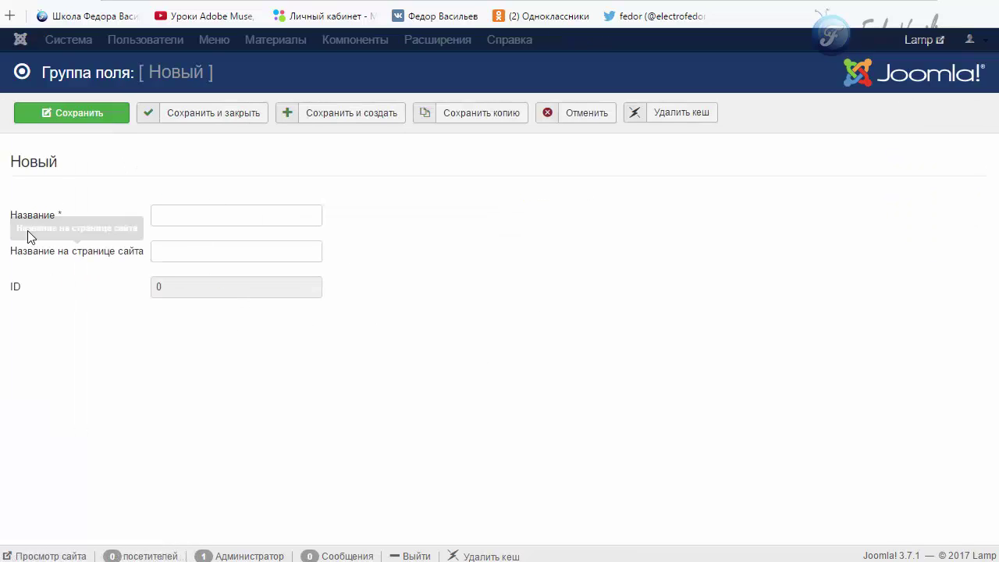
{"action": "left_click", "coordinate": [151, 219]}
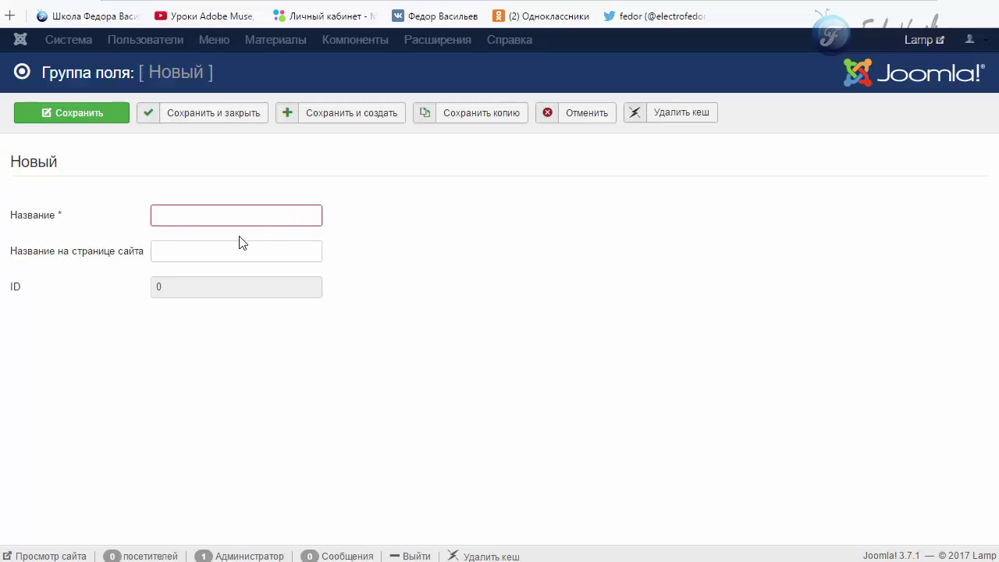
{"action": "key", "text": "Down"}
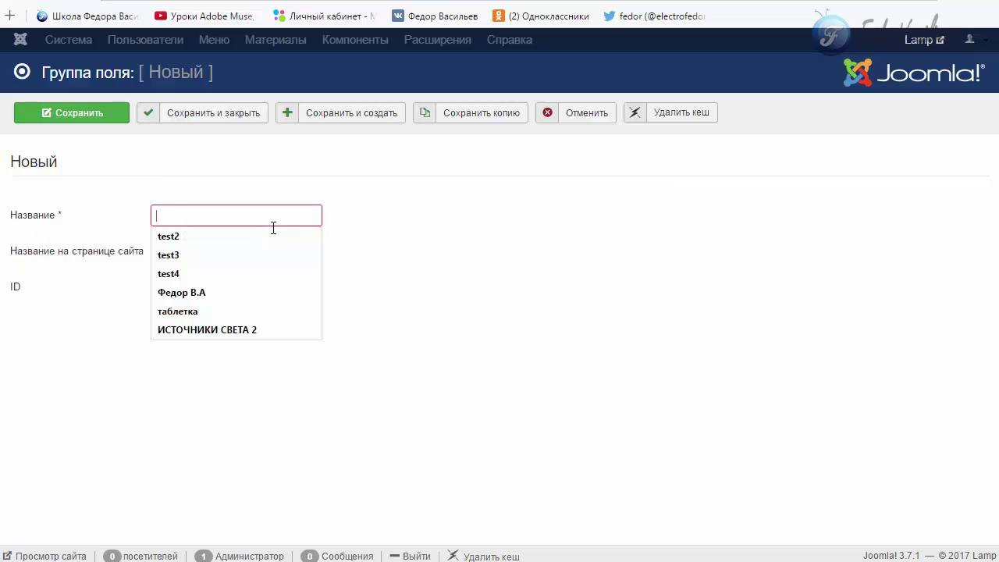
{"action": "key", "text": "Down"}
{"action": "left_click", "coordinate": [167, 212]}
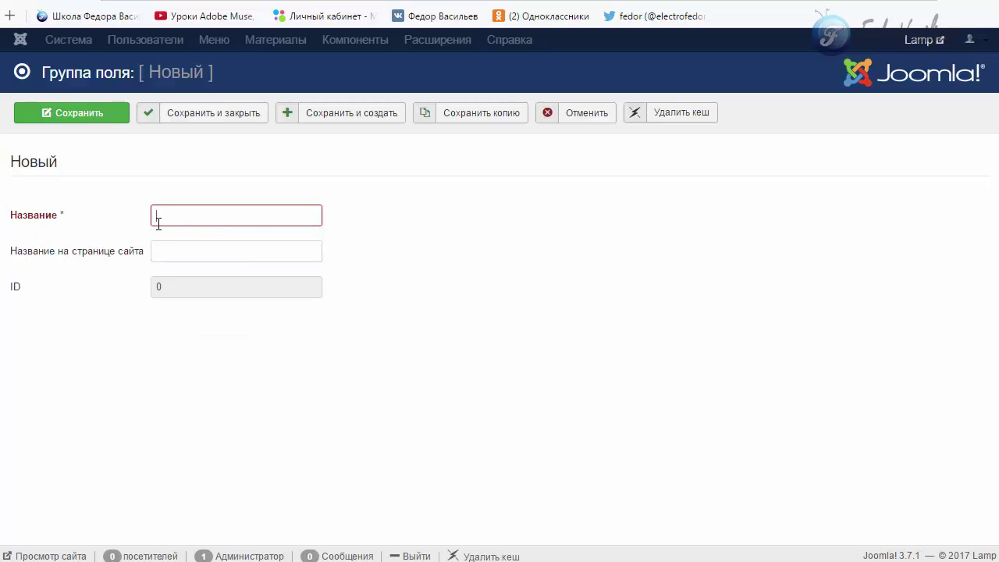
{"action": "left_click", "coordinate": [585, 115]}
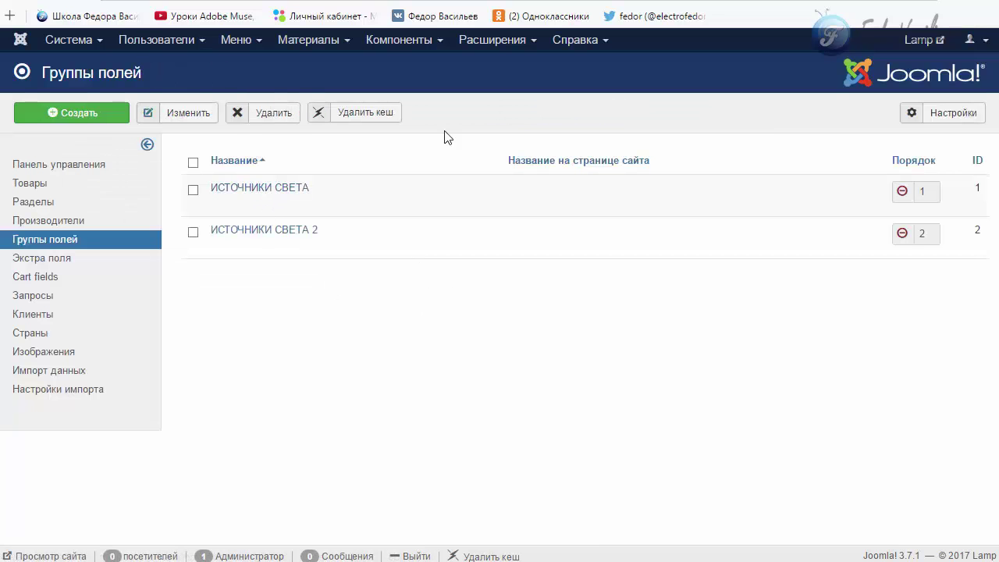
Return to the DJ-Catalog2 control panel and open the list of extra fields (Экстра поля)
{"action": "left_click", "coordinate": [400, 39]}
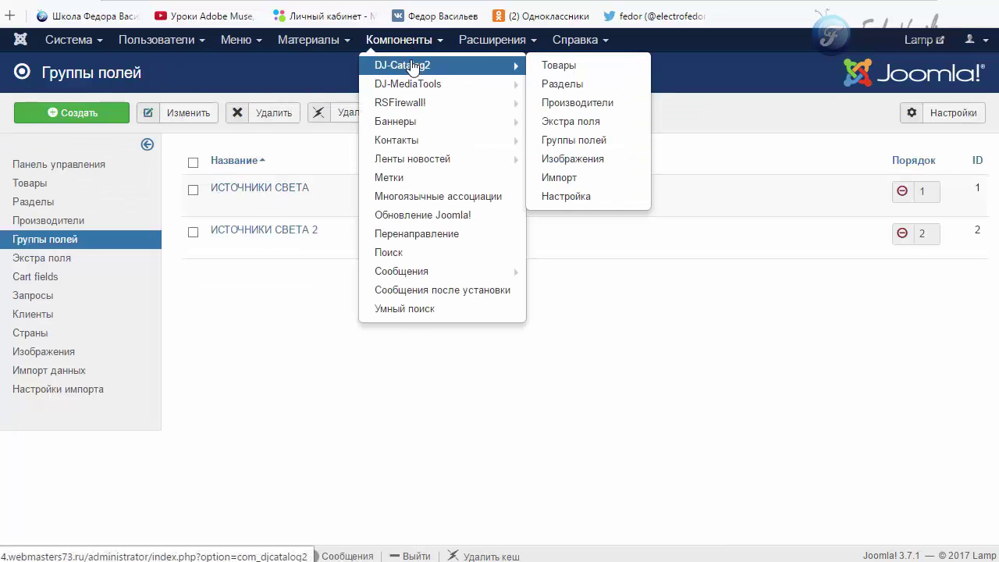
{"action": "left_click", "coordinate": [413, 67]}
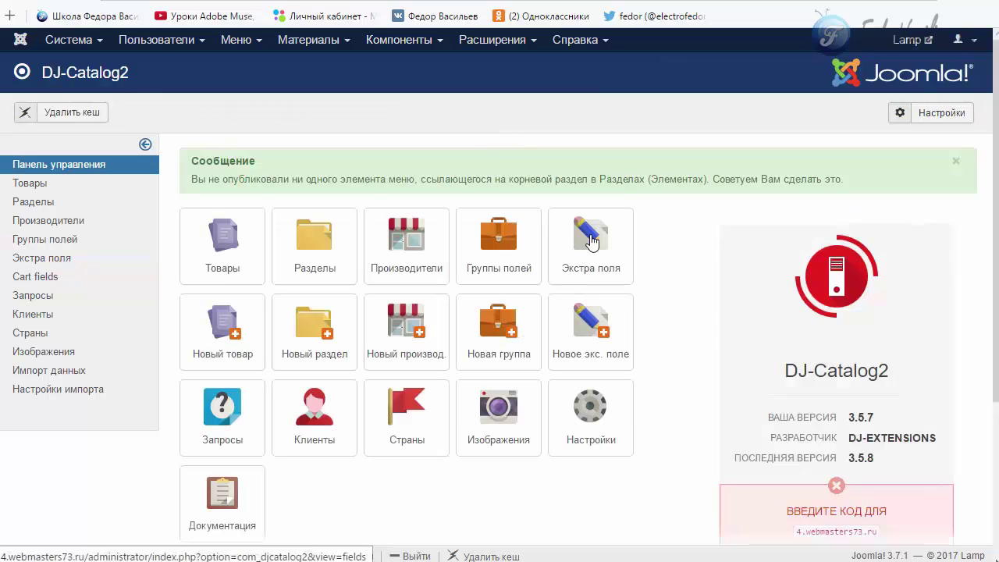
{"action": "left_click", "coordinate": [591, 248]}
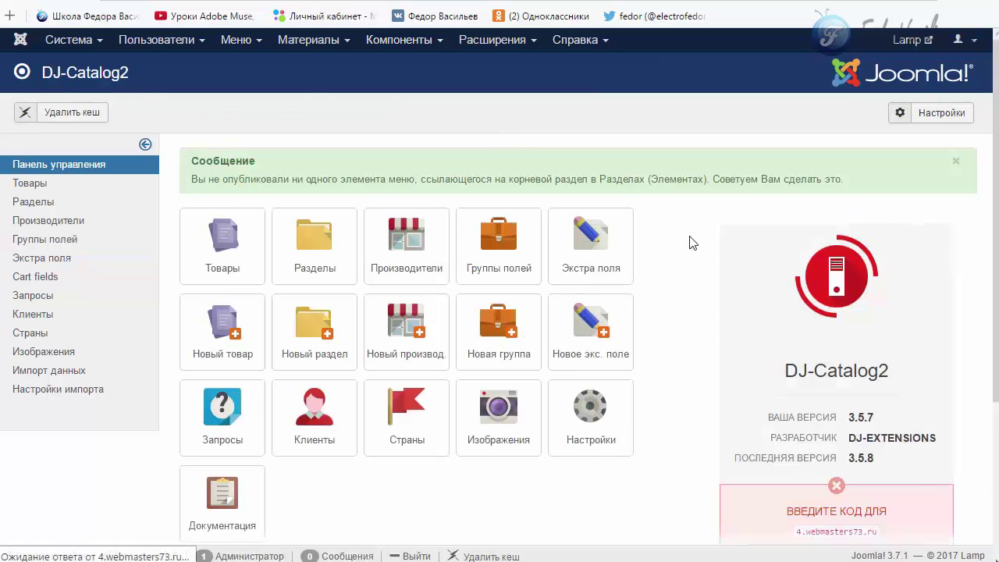
Open a blank extra field form, view the available options for Группа поля, and cancel it
{"action": "left_click", "coordinate": [100, 114]}
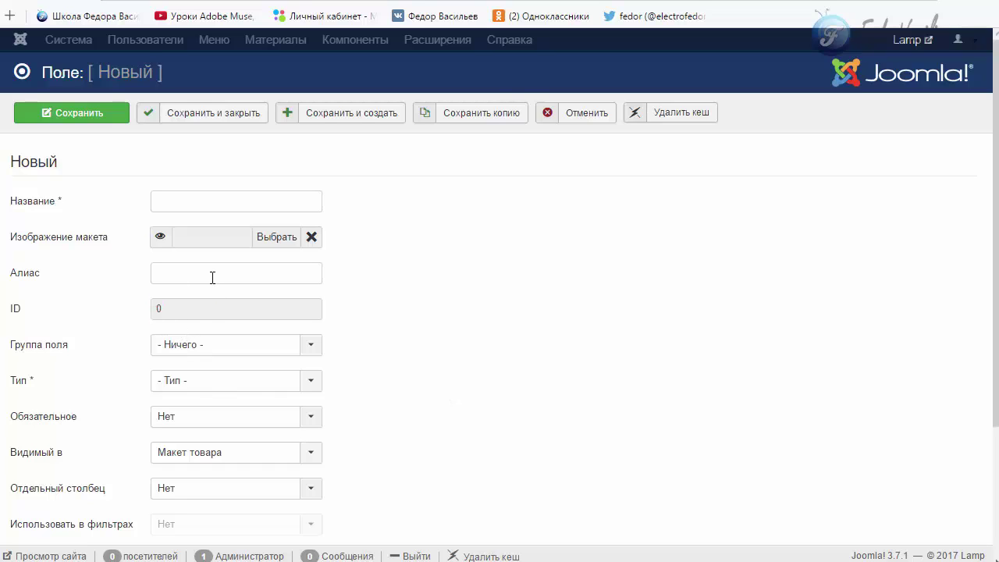
{"action": "left_click", "coordinate": [215, 347]}
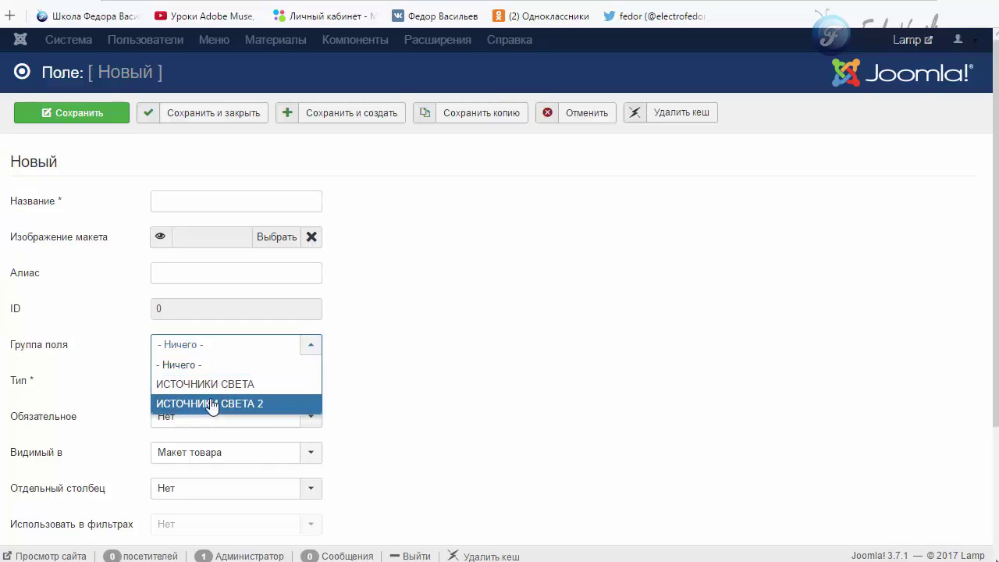
{"action": "left_click", "coordinate": [121, 377]}
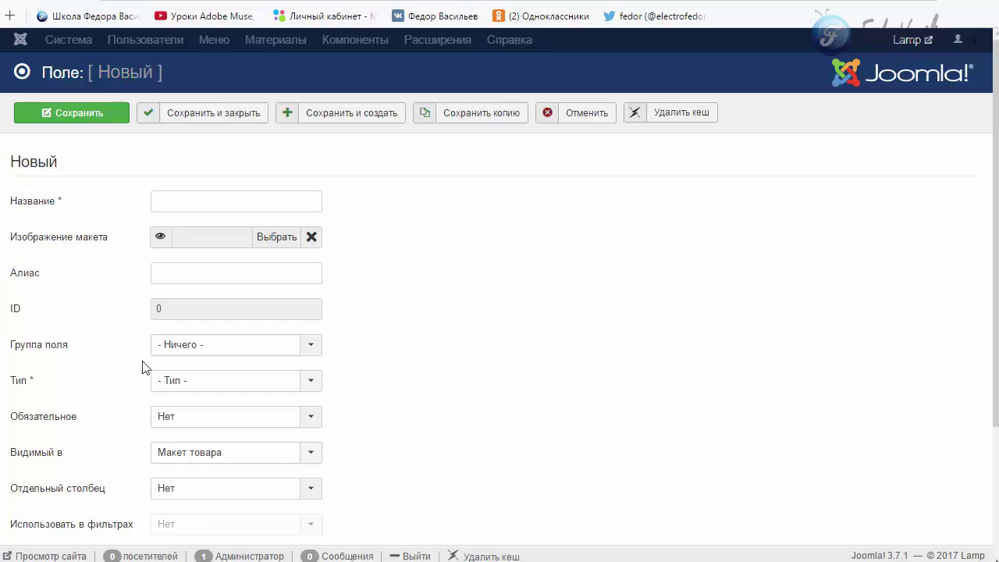
{"action": "left_click", "coordinate": [174, 353]}
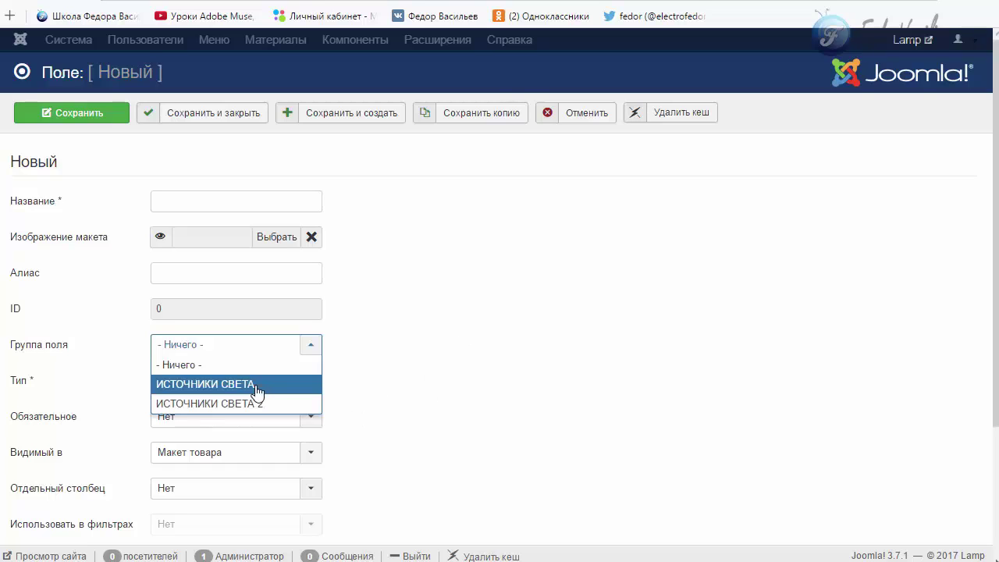
{"action": "left_click", "coordinate": [375, 426]}
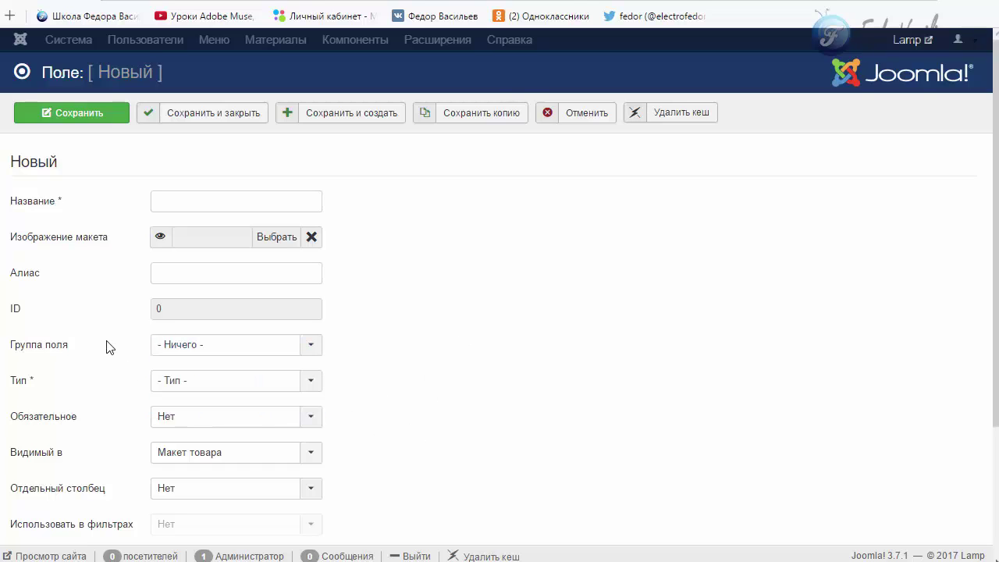
{"action": "left_click", "coordinate": [585, 117]}
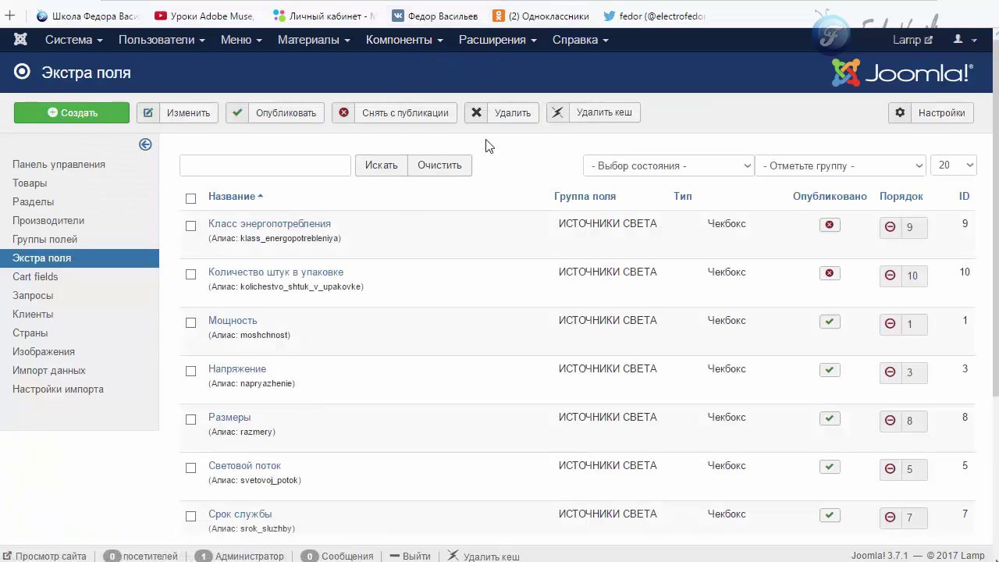
Open the site modules list, and check the filter block on the reloaded storefront page before returning to the modules
{"action": "left_click", "coordinate": [477, 59]}
{"action": "left_click", "coordinate": [488, 96]}
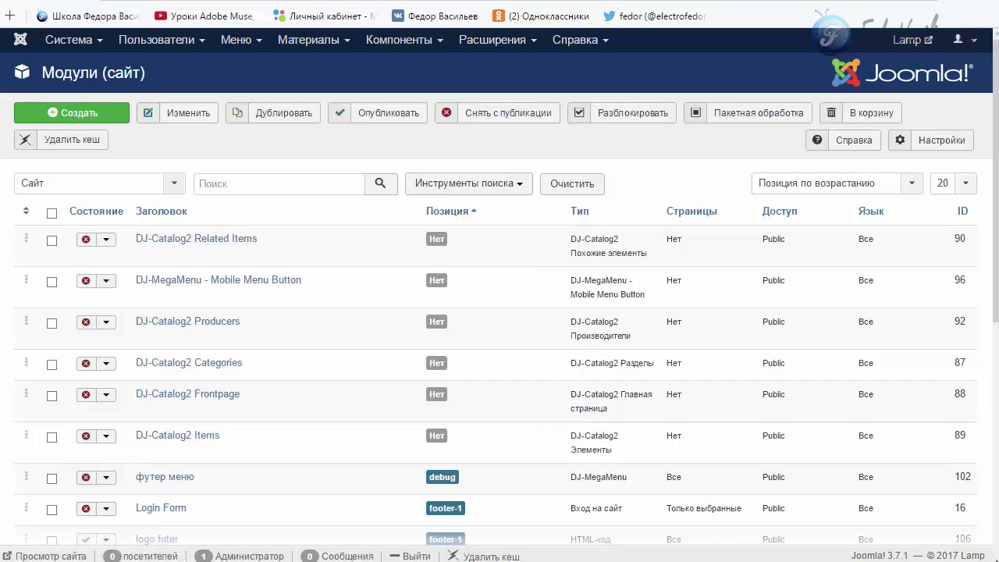
{"action": "key", "text": "ctrl+Tab"}
{"action": "key", "text": "F5"}
{"action": "scroll", "coordinate": [227, 250], "scroll_direction": "down", "scroll_amount": 2}
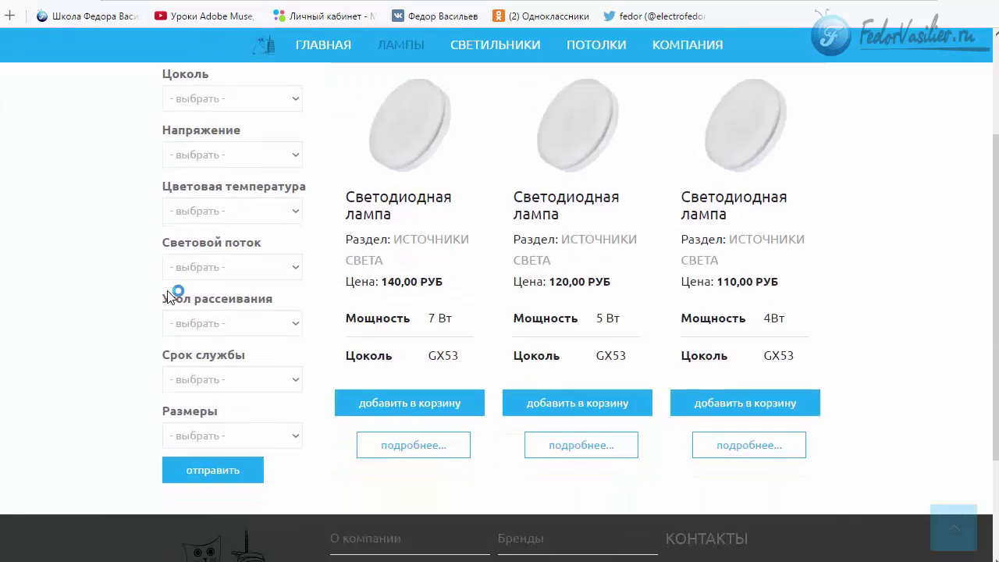
{"action": "scroll", "coordinate": [203, 258], "scroll_direction": "up", "scroll_amount": 2}
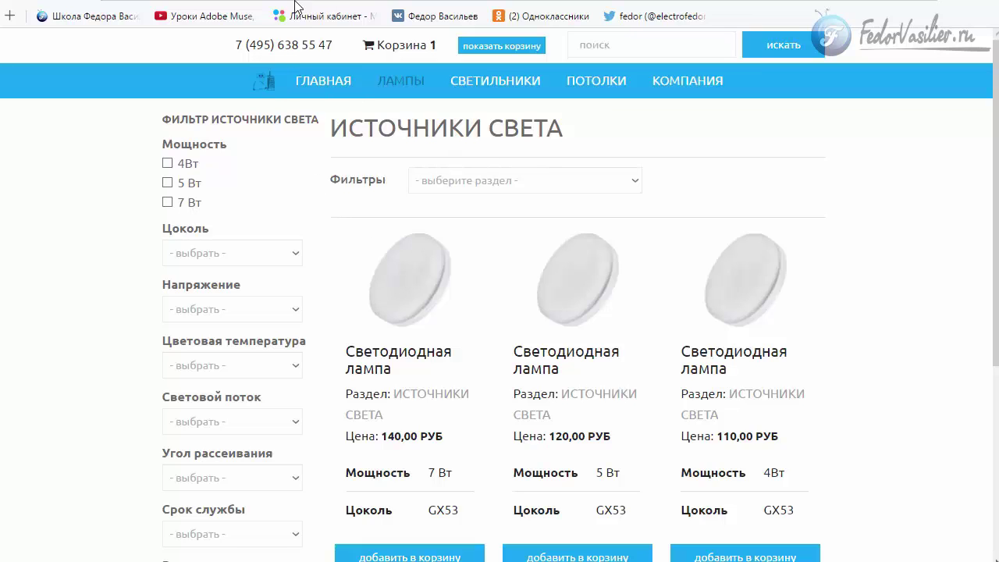
{"action": "key", "text": "ctrl+Tab"}
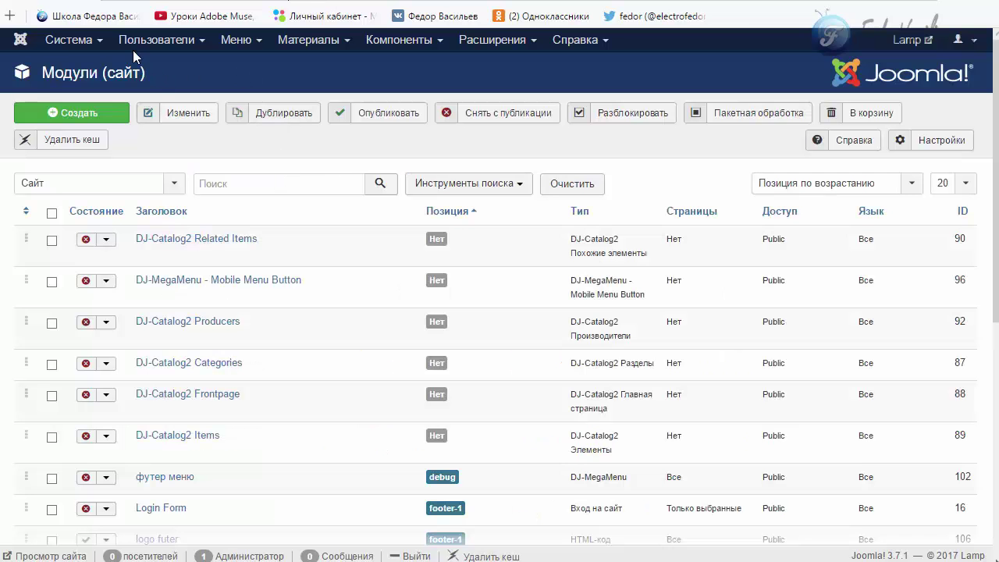
Filter the site modules list to the state Опубликовано and locate the catalogue filter module
{"action": "left_click", "coordinate": [414, 189]}
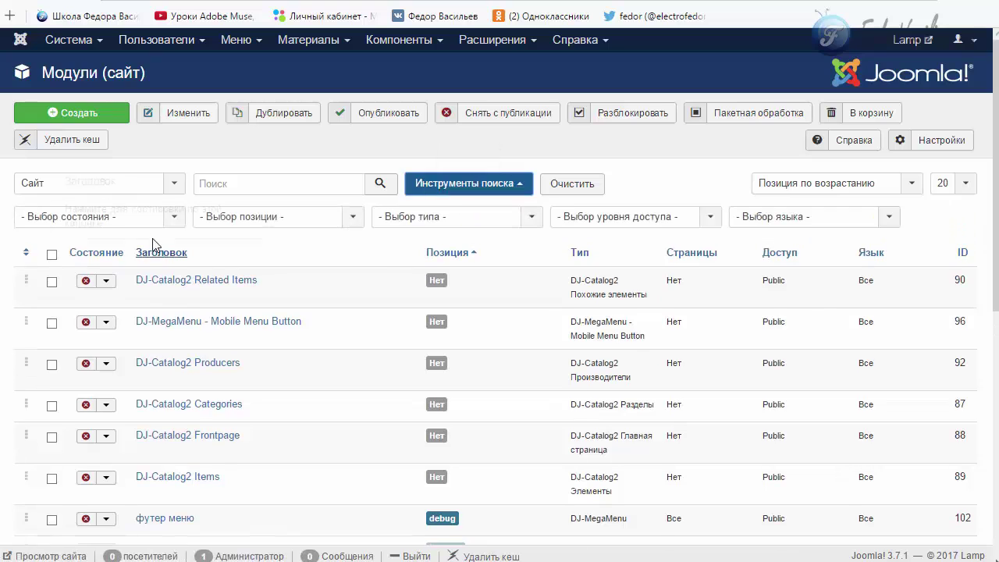
{"action": "left_click", "coordinate": [159, 217]}
{"action": "left_click", "coordinate": [70, 295]}
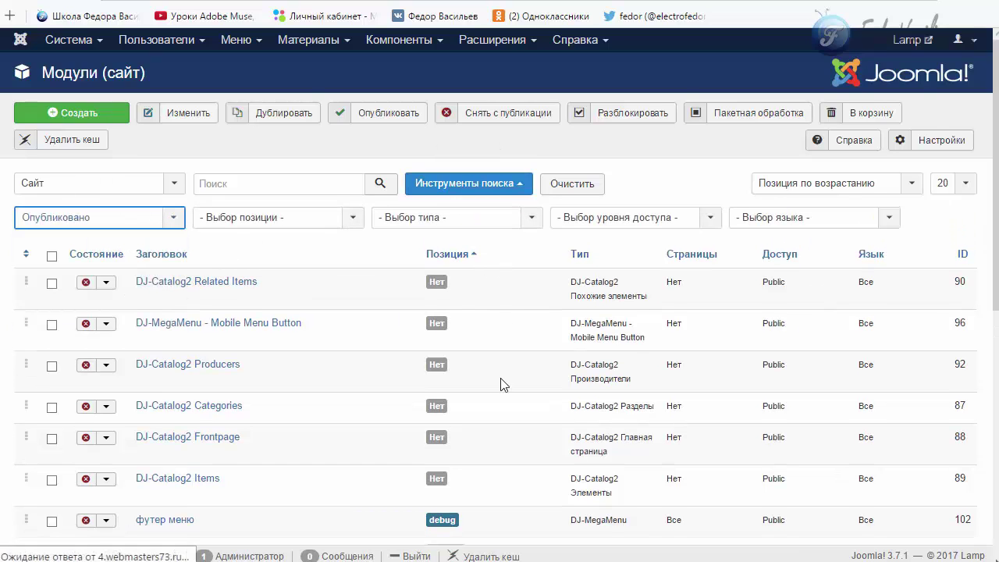
{"action": "scroll", "coordinate": [336, 363], "scroll_direction": "down", "scroll_amount": 5}
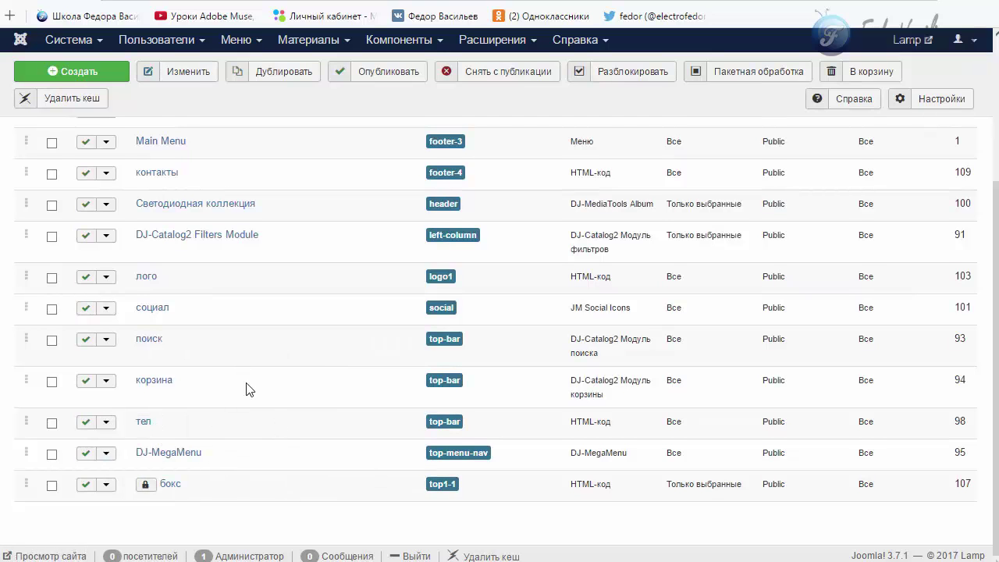
{"action": "scroll", "coordinate": [246, 388], "scroll_direction": "up", "scroll_amount": 2}
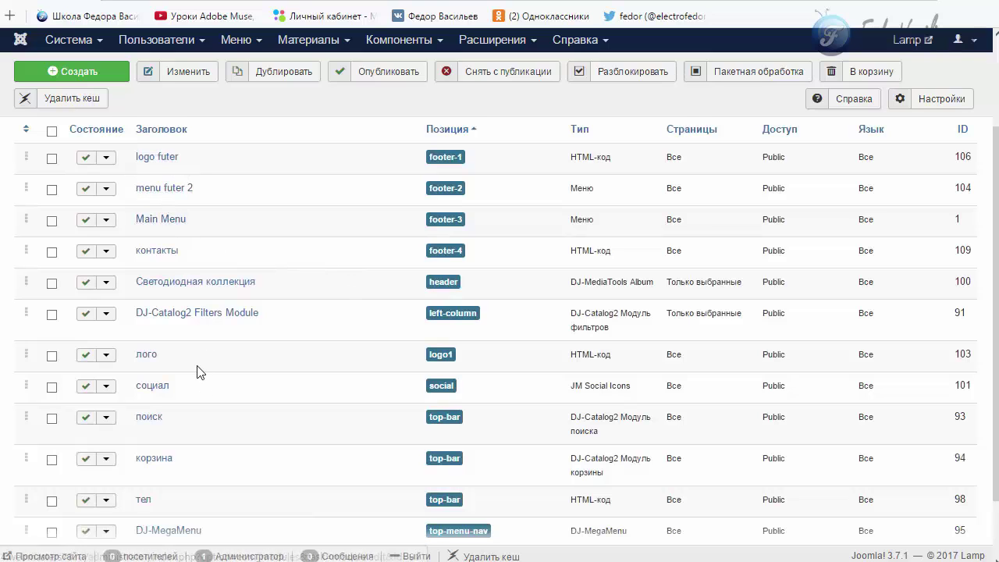
Open the DJ-Catalog2 Filters Module in the left-column position and bring up its field group settings
{"action": "left_click_drag", "start_coordinate": [250, 321], "coordinate": [136, 314]}
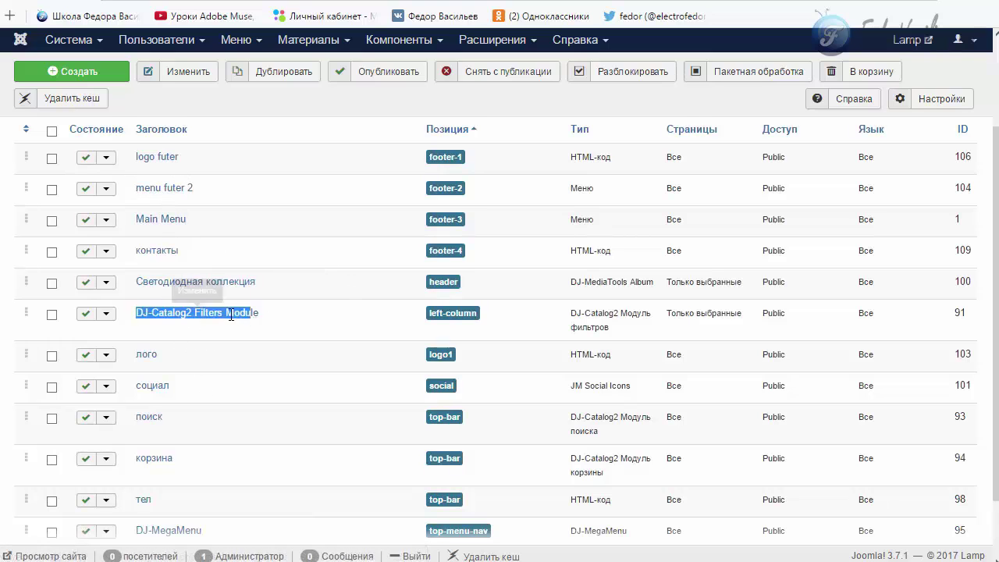
{"action": "left_click", "coordinate": [272, 312]}
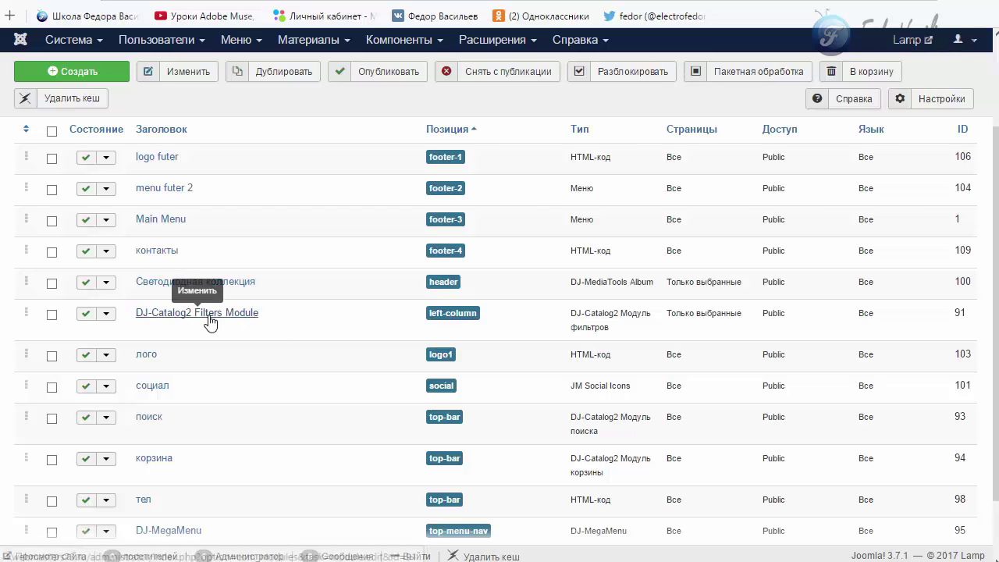
{"action": "triple_click", "coordinate": [413, 318]}
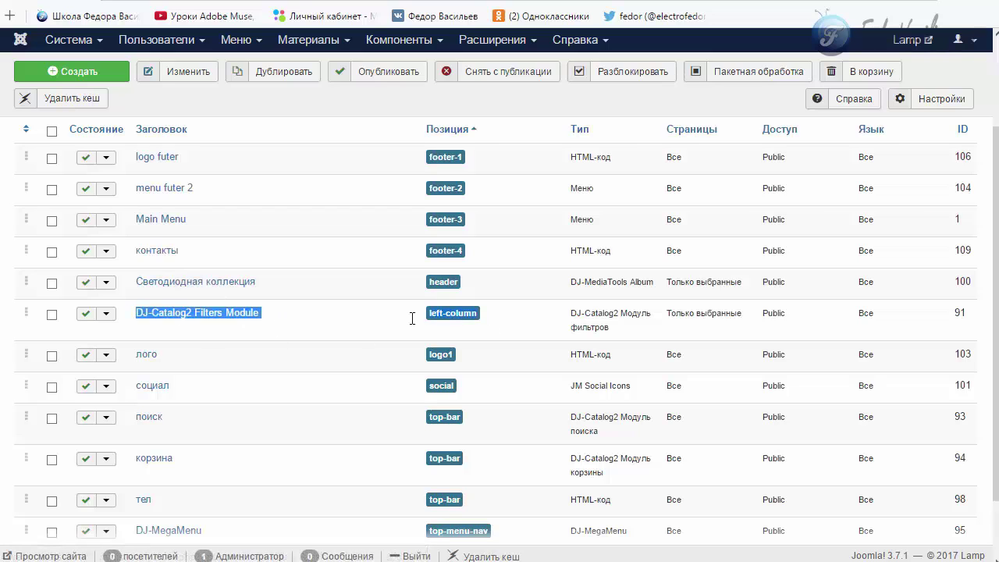
{"action": "left_click", "coordinate": [367, 324]}
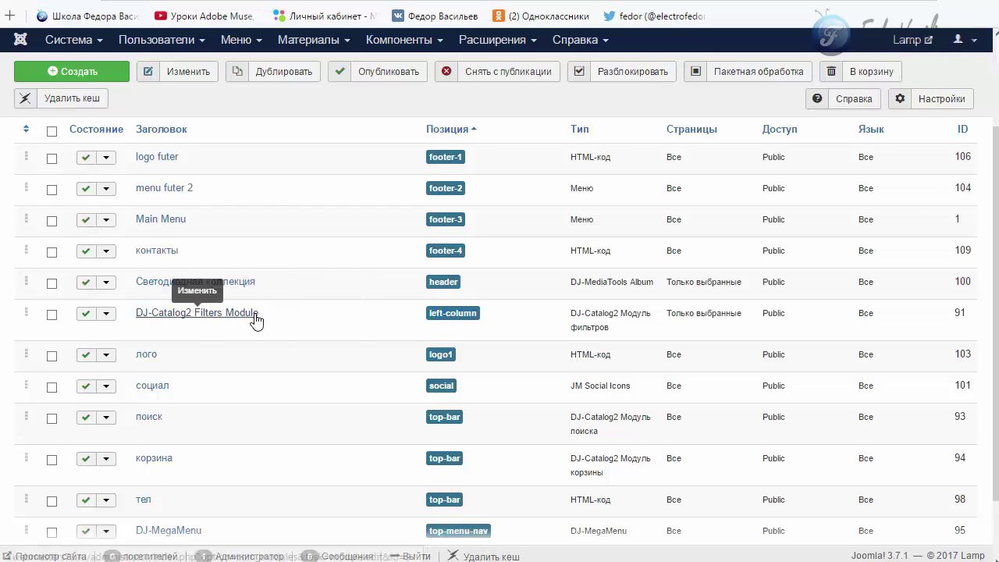
{"action": "left_click", "coordinate": [331, 314]}
{"action": "scroll", "coordinate": [425, 334], "scroll_direction": "down", "scroll_amount": 2}
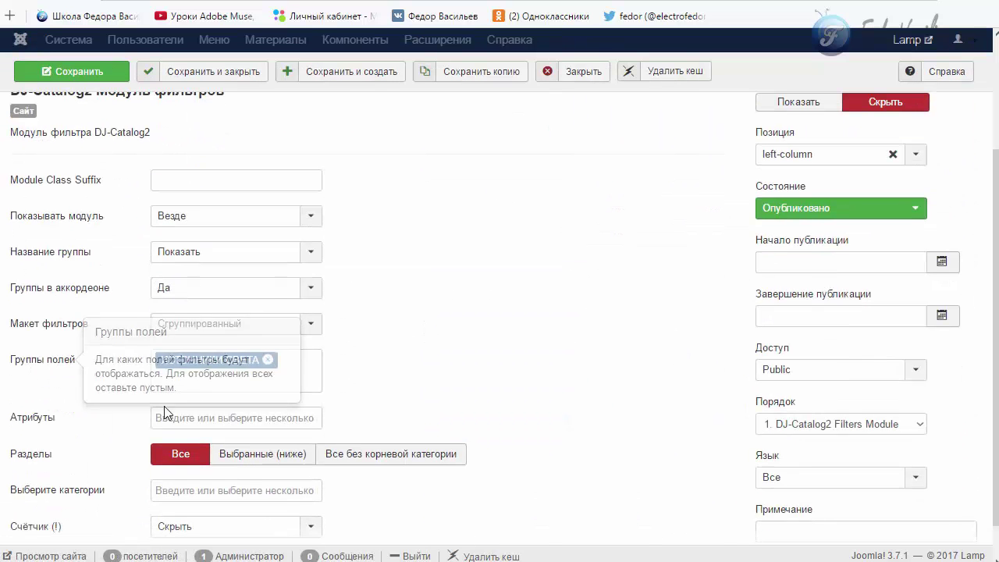
View the available Группы полей options in the filter module, compare them with the storefront filter block, and close the module
{"action": "left_click", "coordinate": [242, 379]}
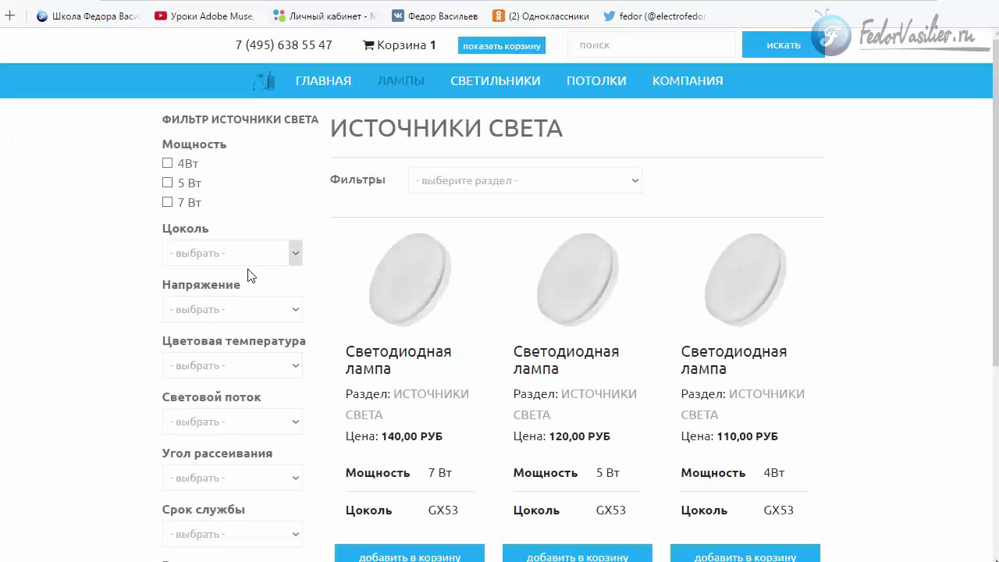
{"action": "scroll", "coordinate": [250, 272], "scroll_direction": "down", "scroll_amount": 2}
{"action": "scroll", "coordinate": [216, 261], "scroll_direction": "up", "scroll_amount": 2}
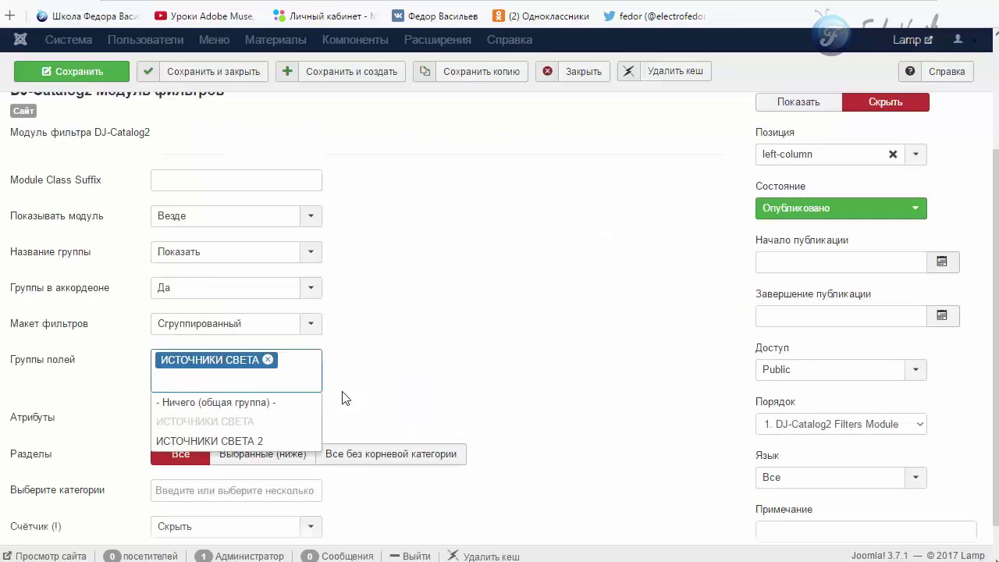
{"action": "left_click", "coordinate": [481, 340]}
{"action": "scroll", "coordinate": [492, 234], "scroll_direction": "up", "scroll_amount": 3}
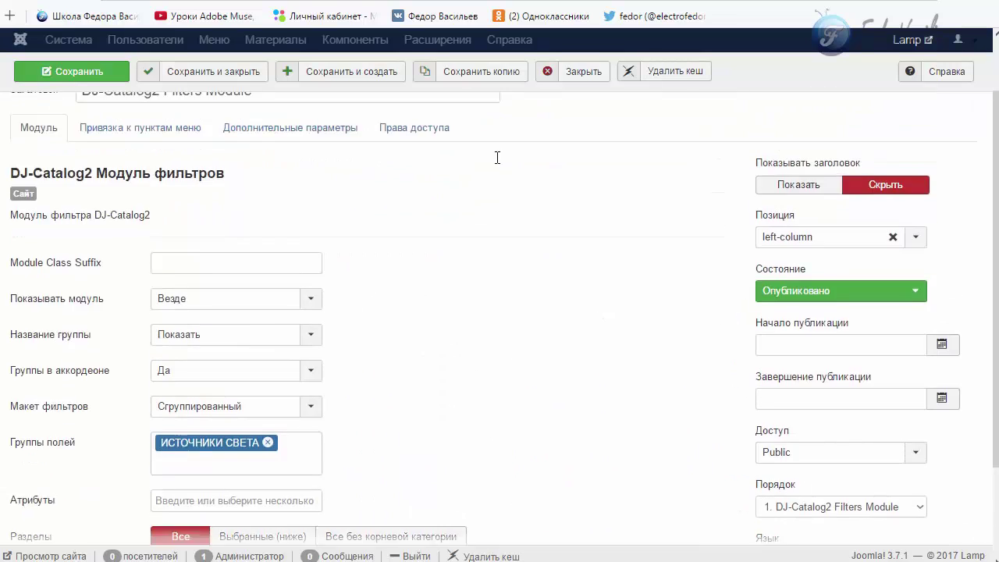
{"action": "left_click", "coordinate": [574, 117]}
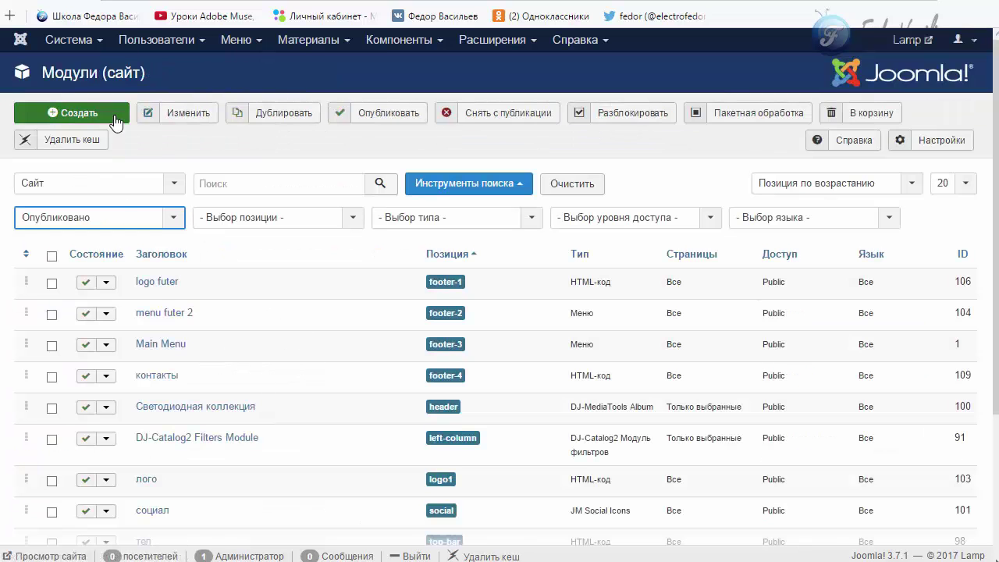
Start a new site module of type DJ-Catalog2 Модуль фильтров and assign the field group ИСТОЧНИКИ СВЕТА 2
{"action": "left_click", "coordinate": [117, 116]}
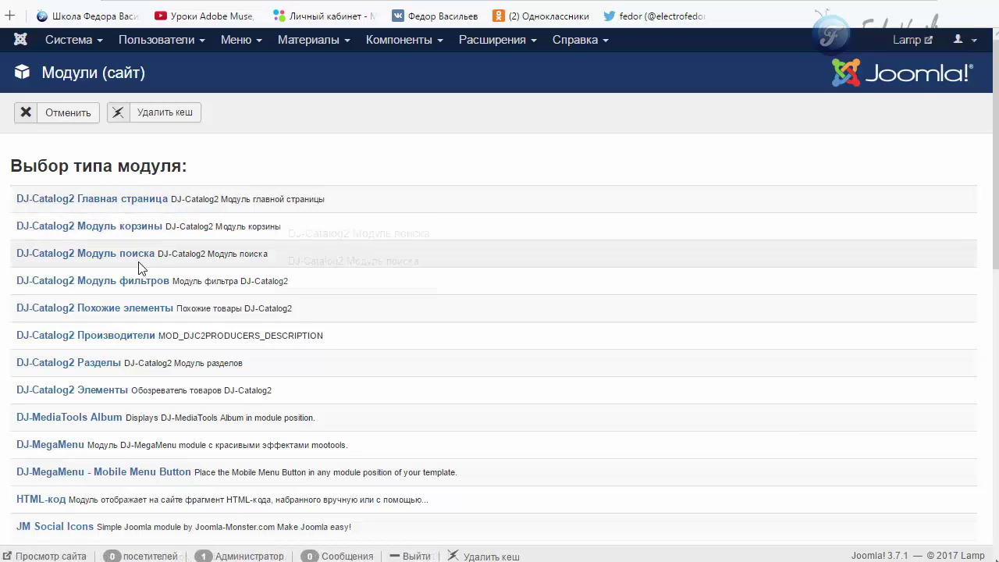
{"action": "left_click_drag", "start_coordinate": [325, 289], "coordinate": [147, 283]}
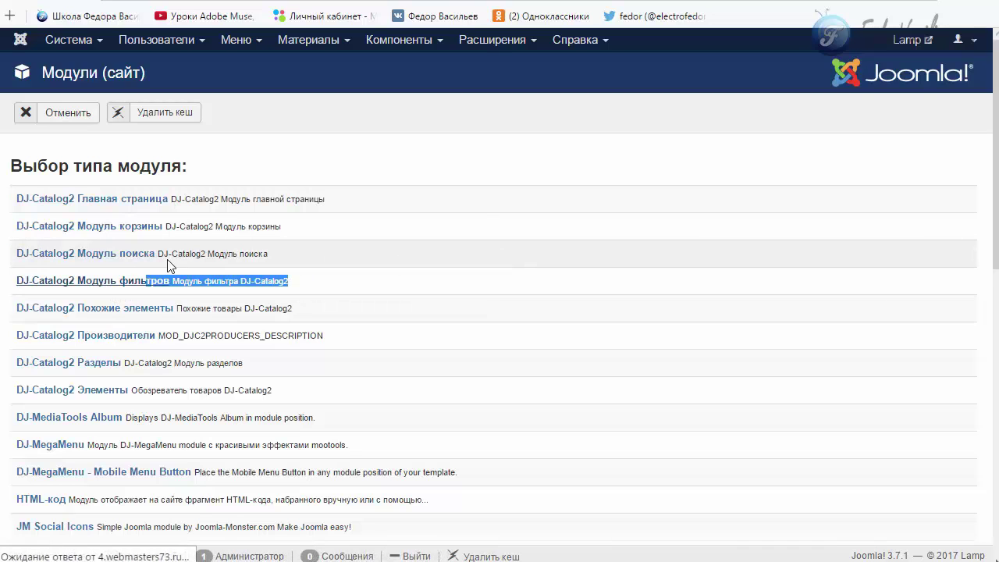
{"action": "scroll", "coordinate": [156, 199], "scroll_direction": "down", "scroll_amount": 3}
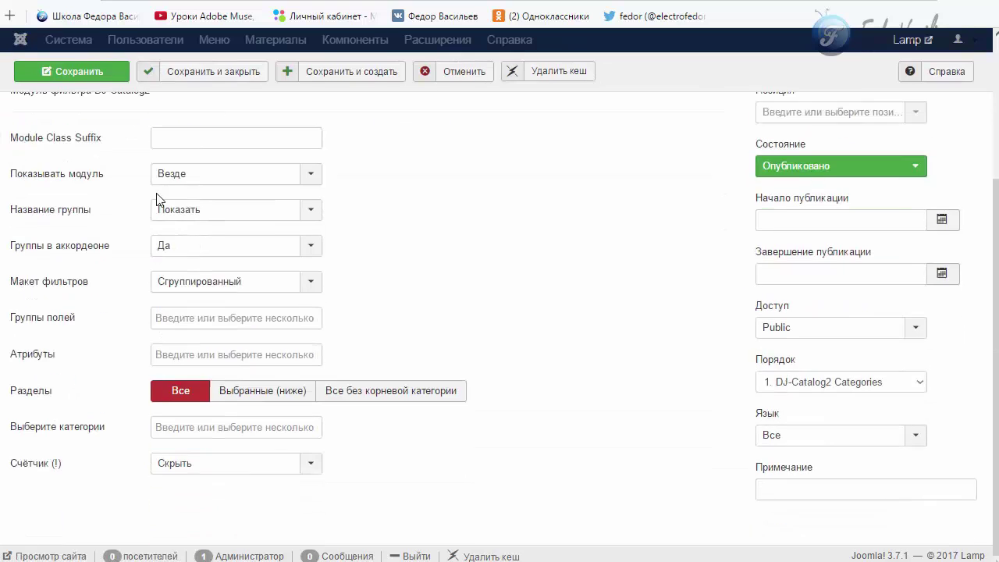
{"action": "left_click", "coordinate": [197, 317]}
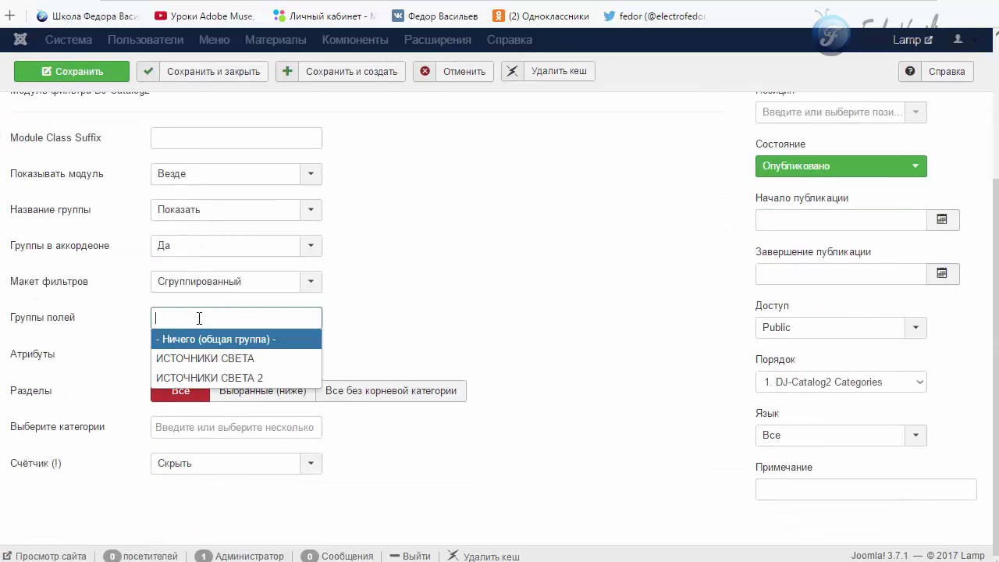
{"action": "left_click", "coordinate": [198, 377]}
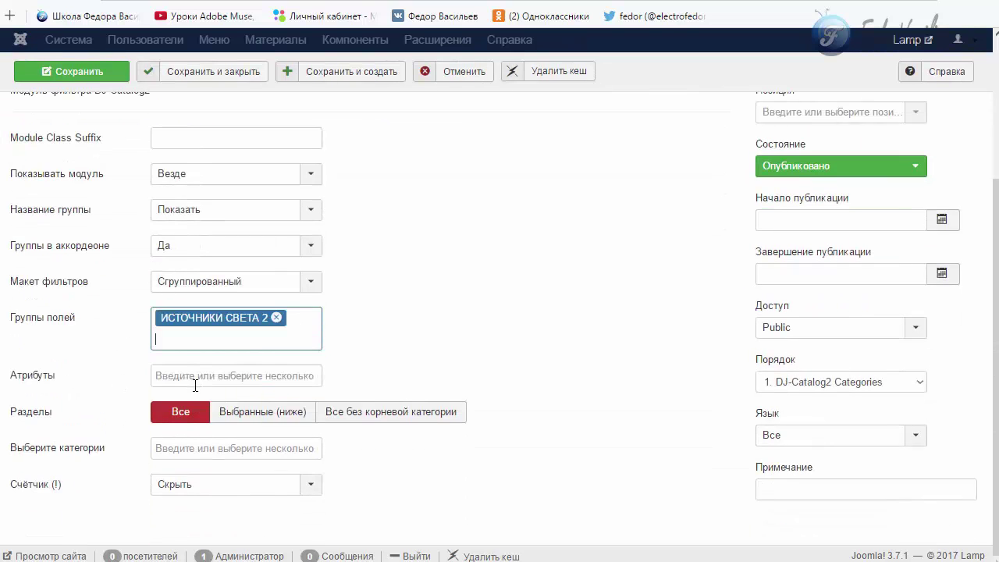
Look over the new filter module's settings and view the list of available Атрибуты
{"action": "scroll", "coordinate": [194, 377], "scroll_direction": "up", "scroll_amount": 3}
{"action": "scroll", "coordinate": [173, 302], "scroll_direction": "down", "scroll_amount": 1}
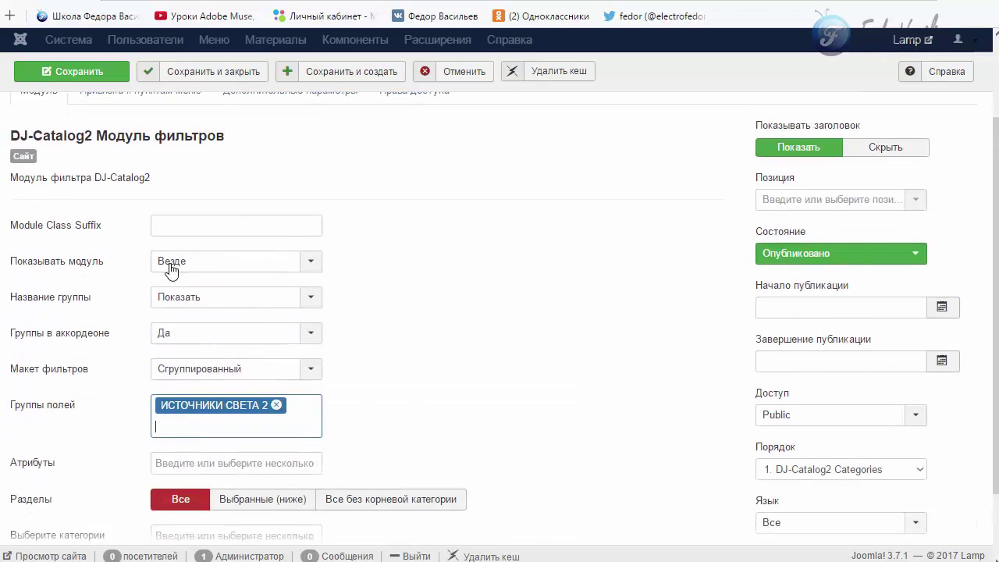
{"action": "scroll", "coordinate": [153, 478], "scroll_direction": "down", "scroll_amount": 1}
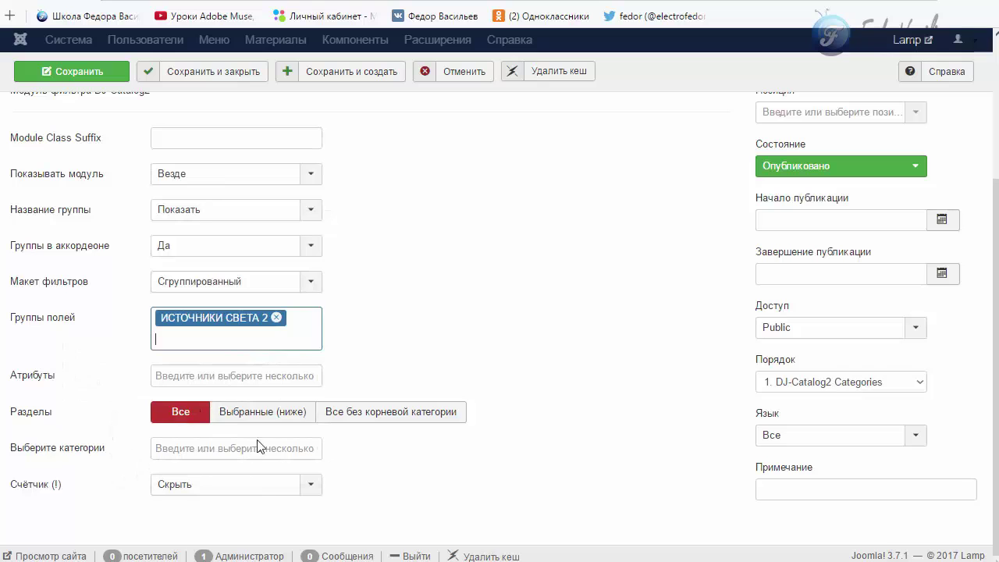
{"action": "left_click", "coordinate": [231, 375]}
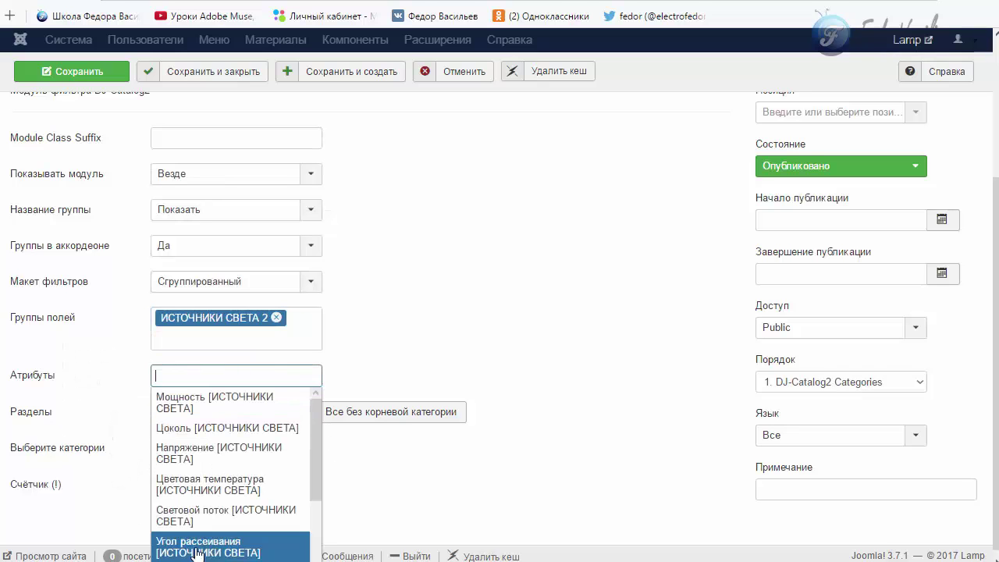
{"action": "left_click", "coordinate": [379, 299]}
{"action": "scroll", "coordinate": [313, 303], "scroll_direction": "up", "scroll_amount": 2}
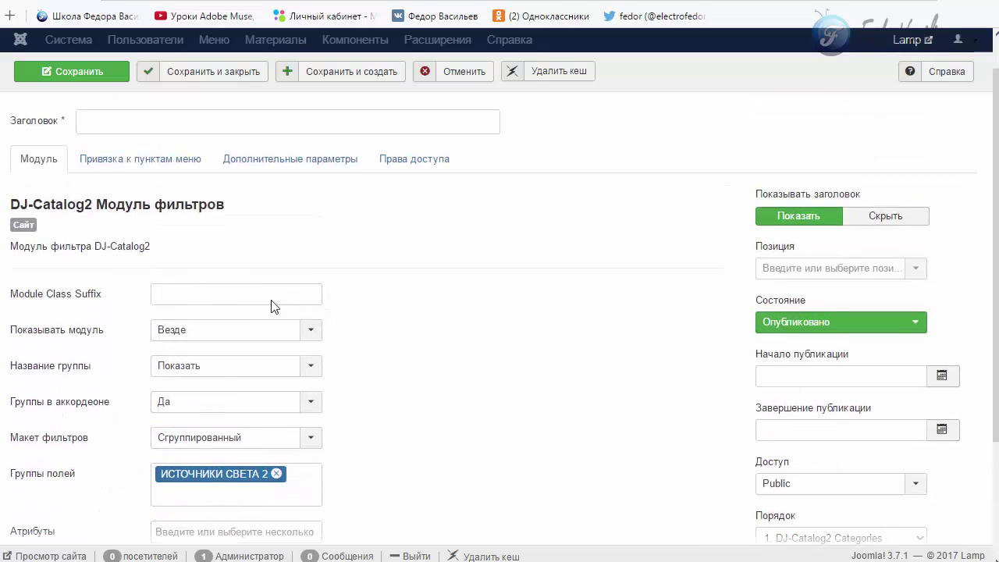
Bind the new module to Только на указанных страницах and look through the Main Menu item tree
{"action": "left_click", "coordinate": [178, 166]}
{"action": "left_click", "coordinate": [205, 201]}
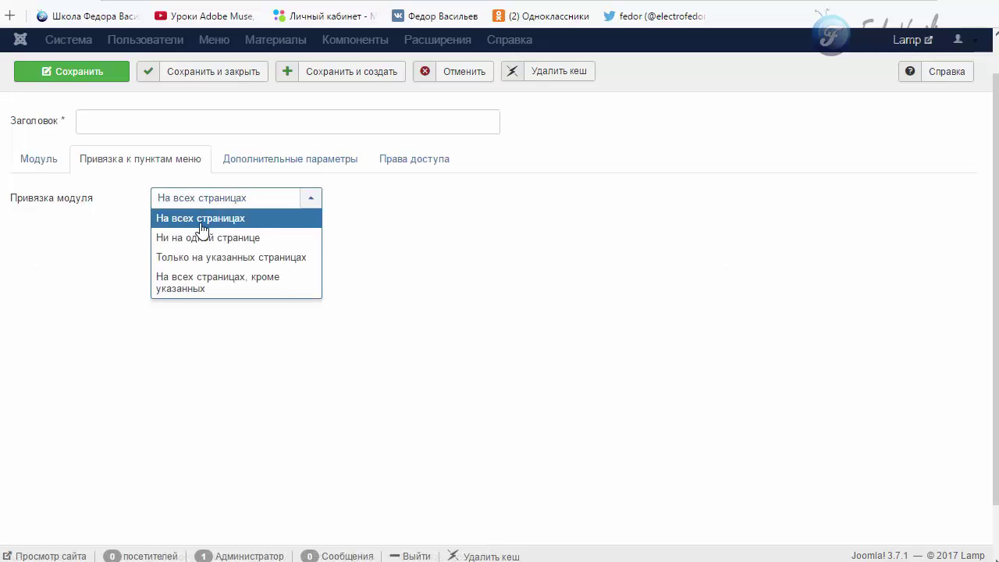
{"action": "left_click", "coordinate": [207, 258]}
{"action": "scroll", "coordinate": [218, 258], "scroll_direction": "down", "scroll_amount": 1}
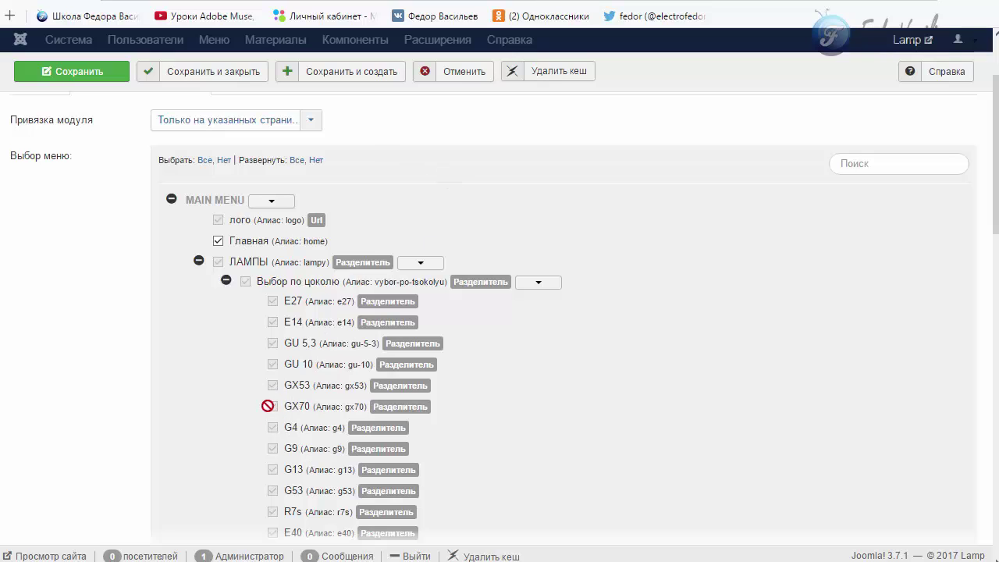
{"action": "scroll", "coordinate": [282, 305], "scroll_direction": "up", "scroll_amount": 2}
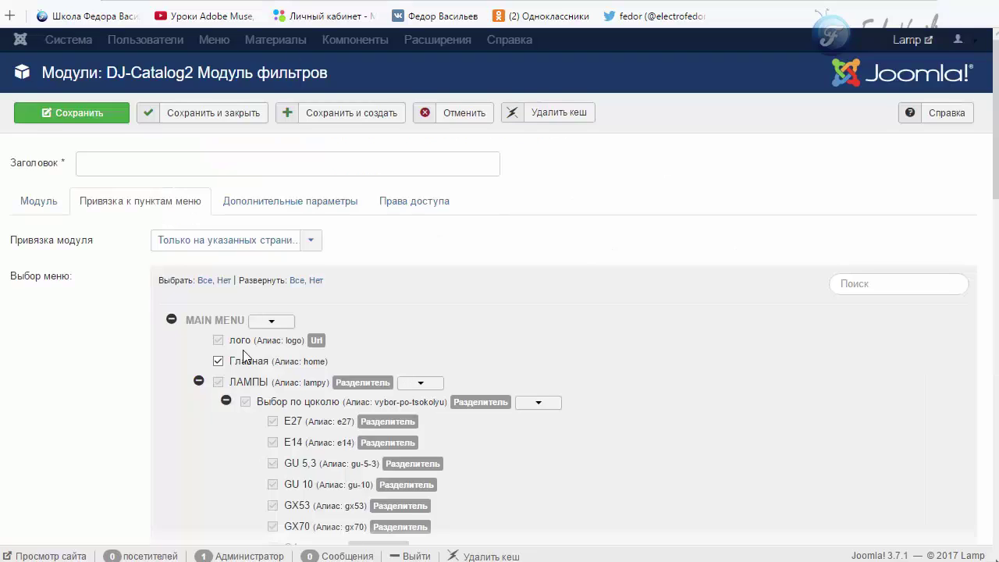
{"action": "scroll", "coordinate": [222, 410], "scroll_direction": "down", "scroll_amount": 2}
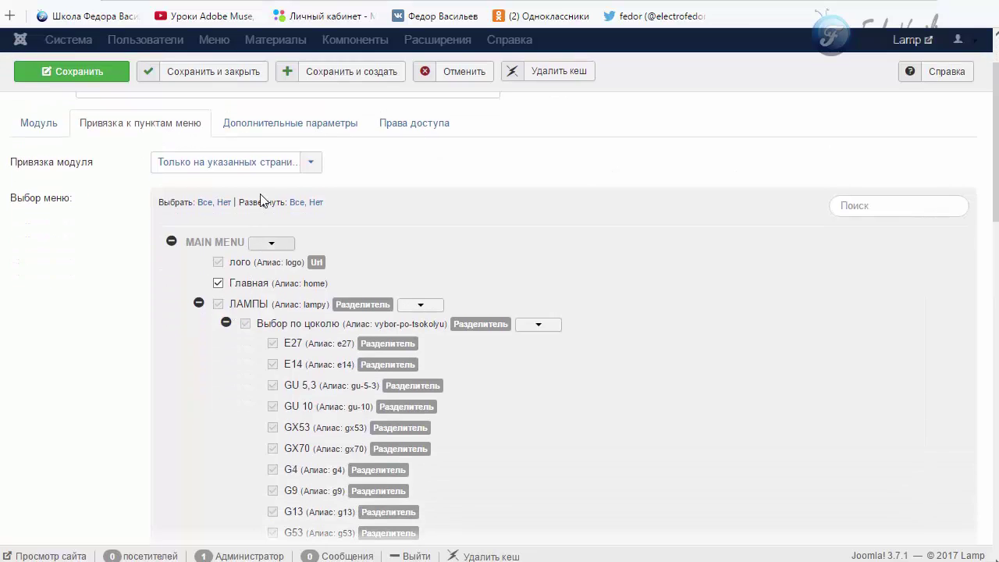
Review the new module's Дополнительные параметры and Права доступа, and return to its menu item binding
{"action": "left_click", "coordinate": [319, 123]}
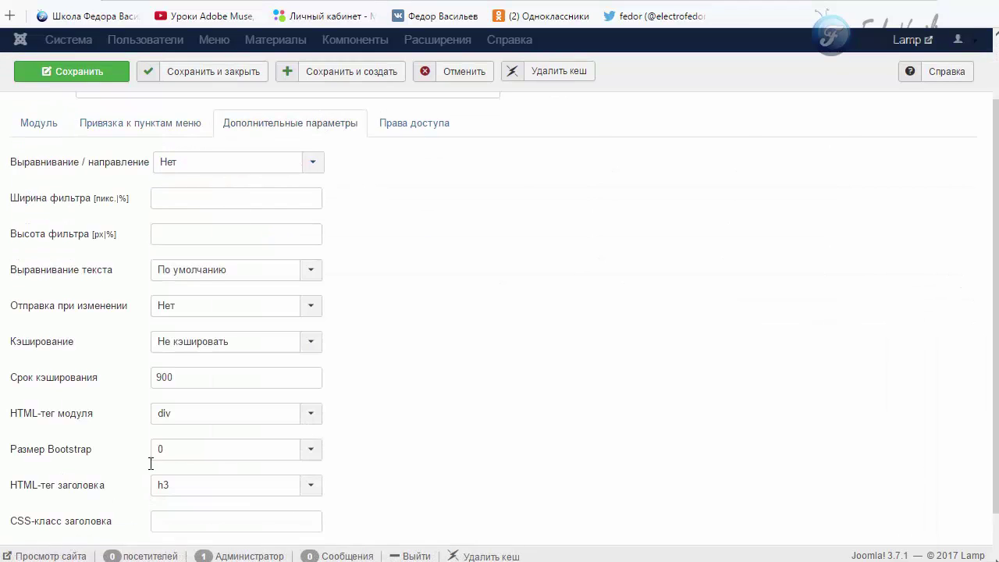
{"action": "scroll", "coordinate": [150, 464], "scroll_direction": "down", "scroll_amount": 1}
{"action": "scroll", "coordinate": [361, 230], "scroll_direction": "up", "scroll_amount": 2}
{"action": "left_click", "coordinate": [412, 202]}
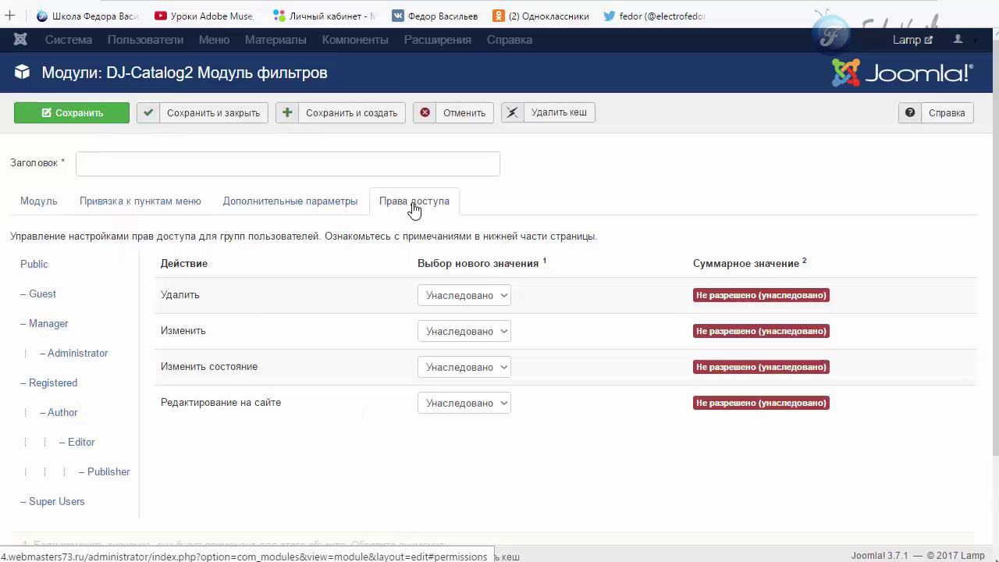
{"action": "left_click", "coordinate": [130, 209]}
{"action": "scroll", "coordinate": [263, 363], "scroll_direction": "down", "scroll_amount": 3}
{"action": "scroll", "coordinate": [79, 228], "scroll_direction": "up", "scroll_amount": 3}
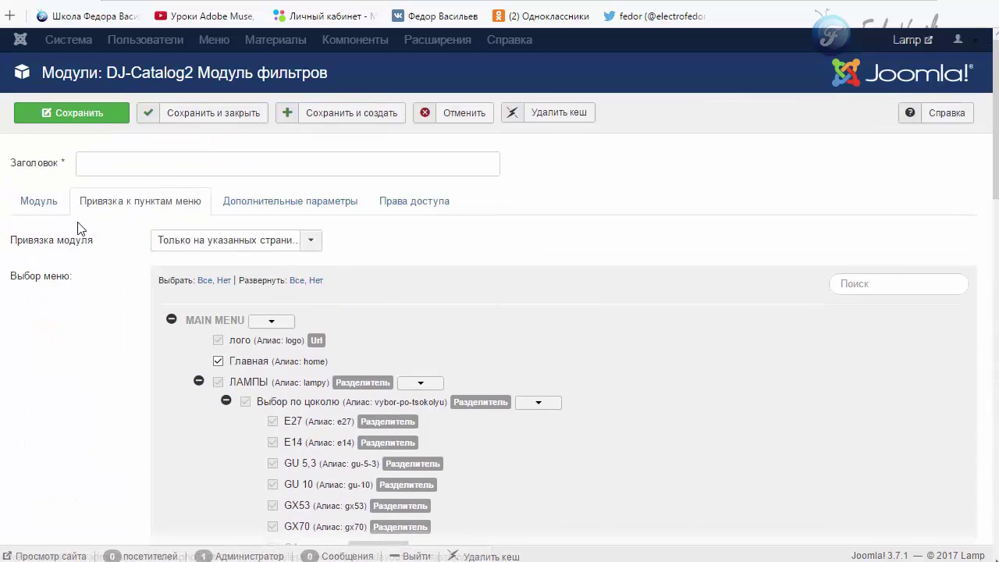
View the new module's Группы полей options again and cancel the module without saving
{"action": "left_click", "coordinate": [39, 202]}
{"action": "scroll", "coordinate": [223, 384], "scroll_direction": "down", "scroll_amount": 2}
{"action": "left_click", "coordinate": [268, 384]}
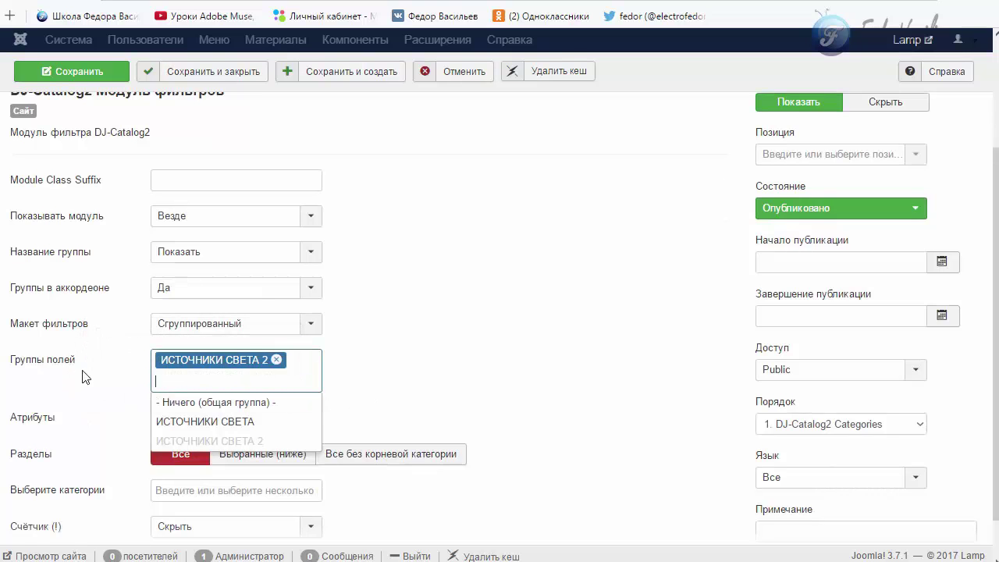
{"action": "scroll", "coordinate": [333, 147], "scroll_direction": "up", "scroll_amount": 2}
{"action": "left_click", "coordinate": [452, 122]}
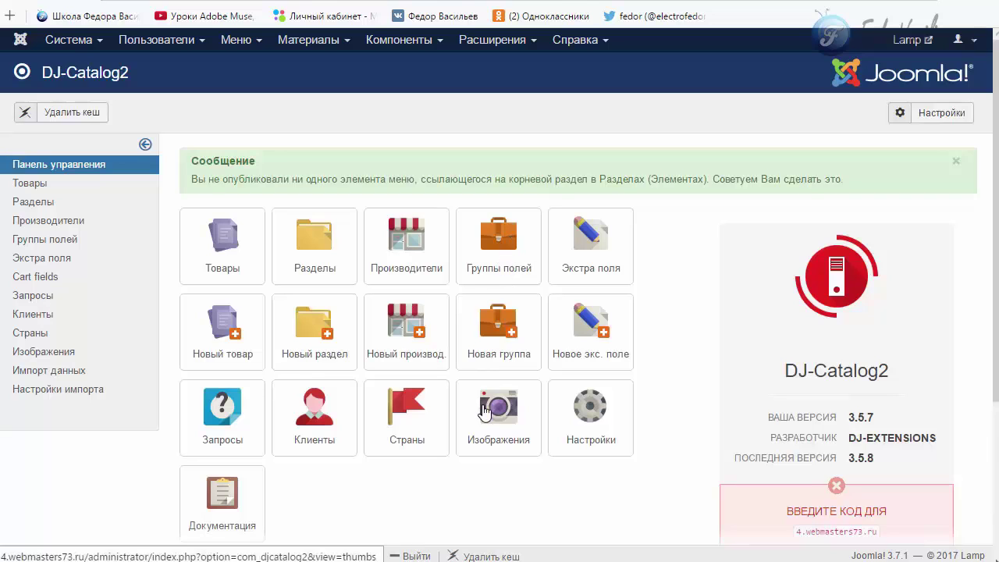
Open and cancel a blank DJ-Catalog2 field group form, and bring up the Разделы list
{"action": "left_click", "coordinate": [500, 328]}
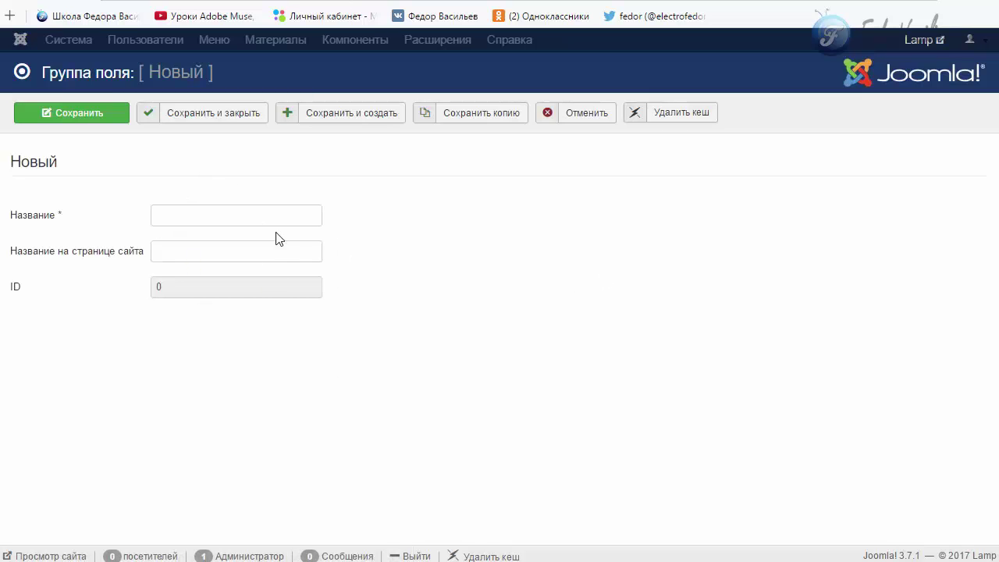
{"action": "left_click", "coordinate": [591, 117]}
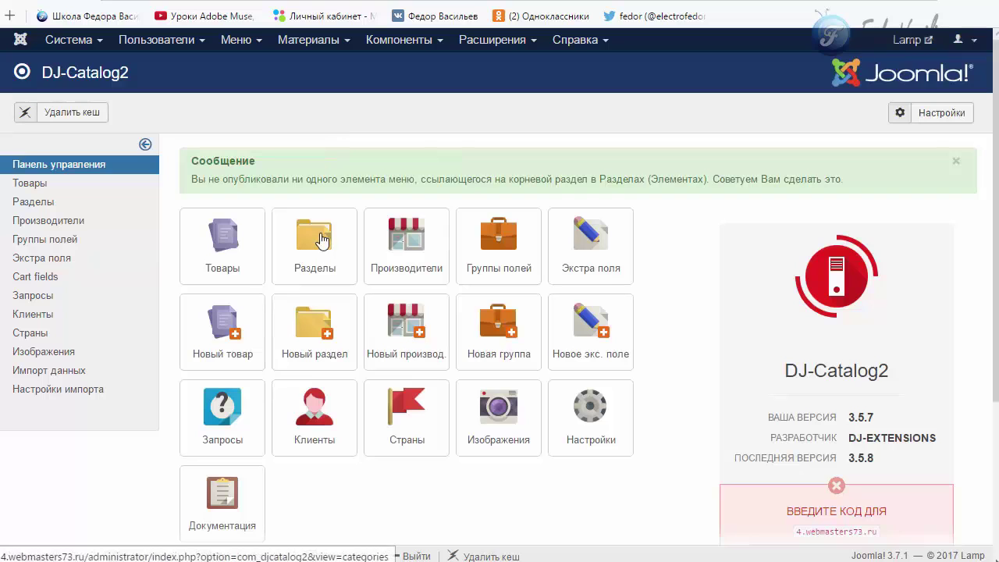
{"action": "left_click", "coordinate": [320, 238]}
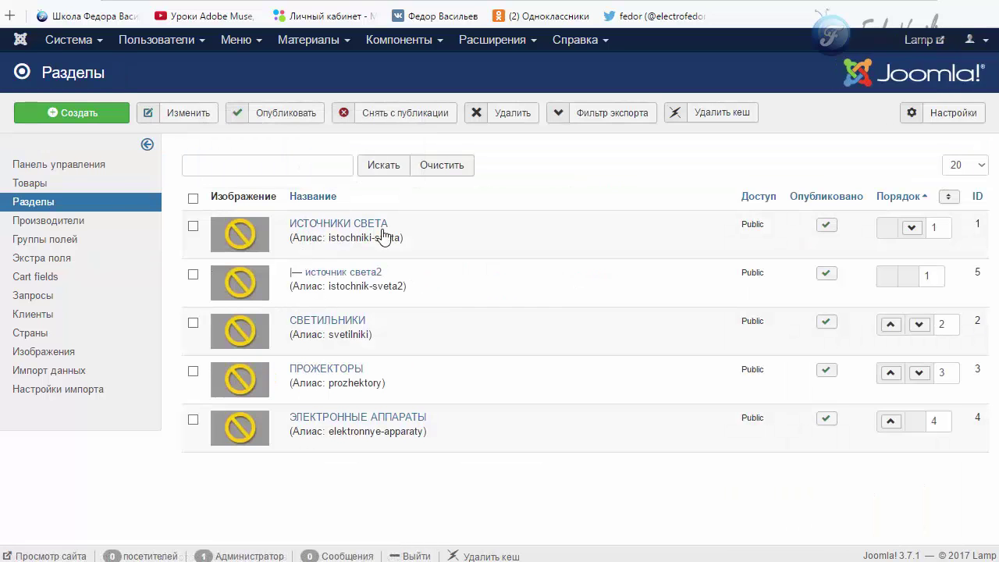
{"action": "left_click", "coordinate": [429, 43]}
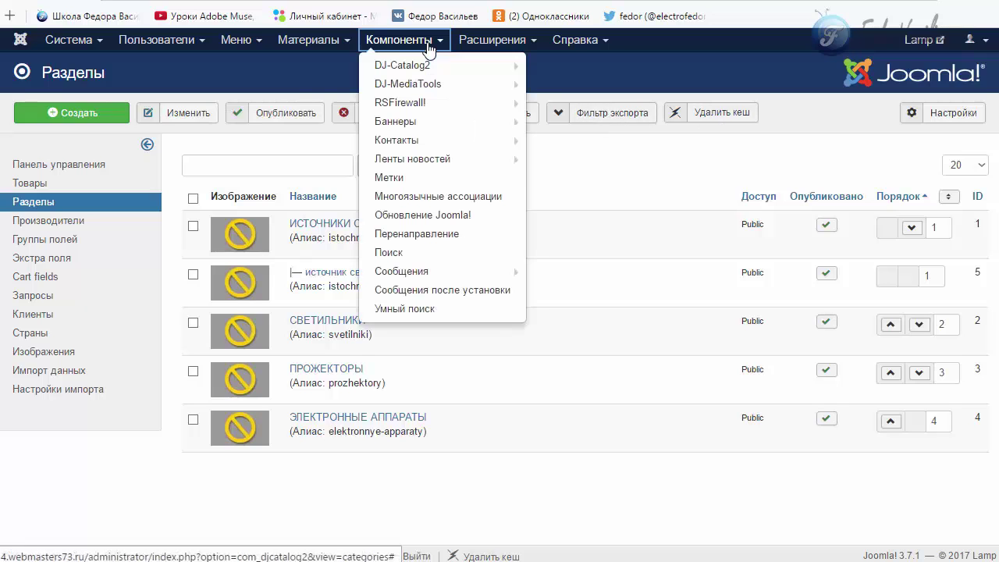
{"action": "left_click", "coordinate": [240, 206]}
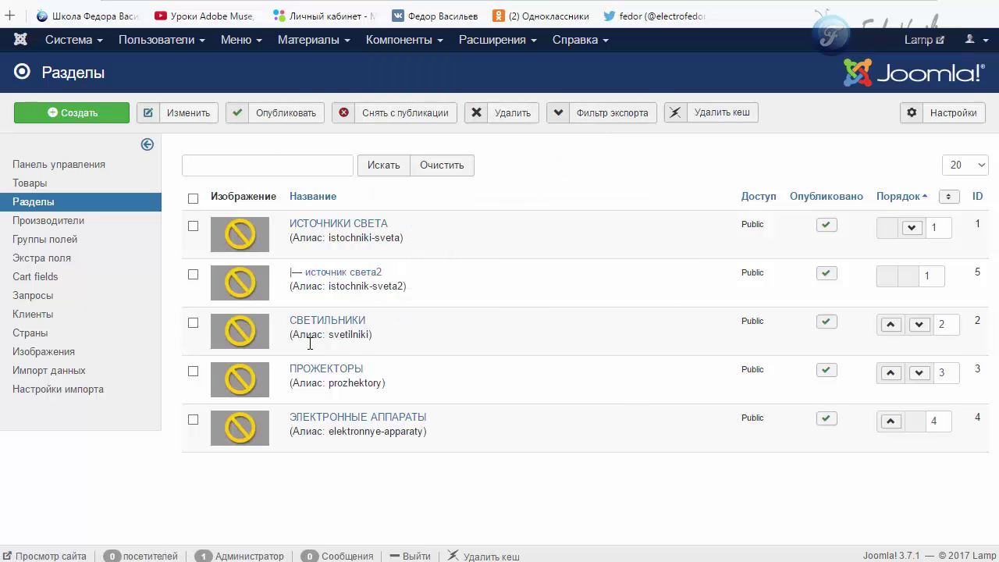
Open the Группы полей list, and examine the Экстра поля list with each field's assigned group
{"action": "left_click", "coordinate": [403, 39]}
{"action": "left_click", "coordinate": [325, 175]}
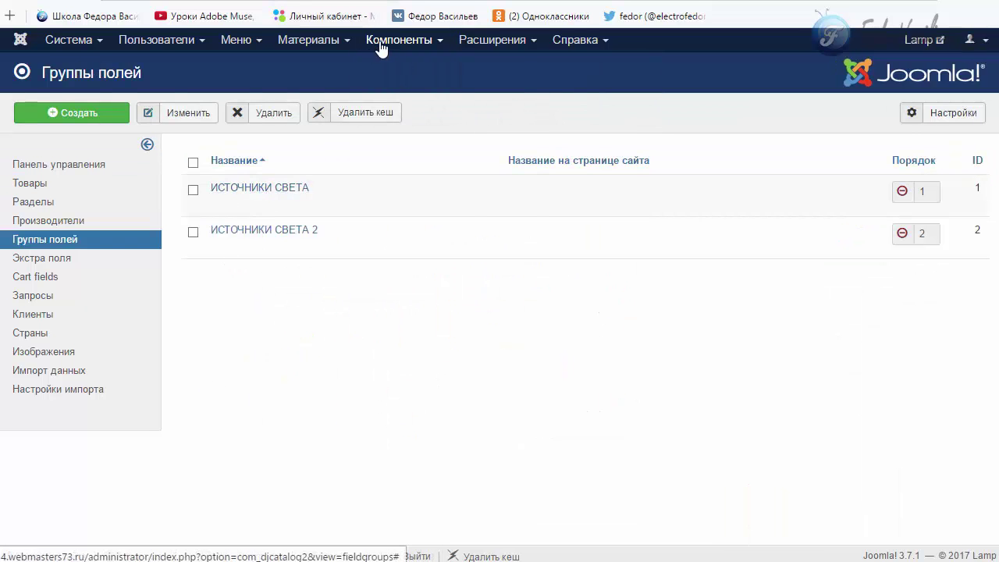
{"action": "left_click", "coordinate": [381, 45]}
{"action": "left_click", "coordinate": [328, 216]}
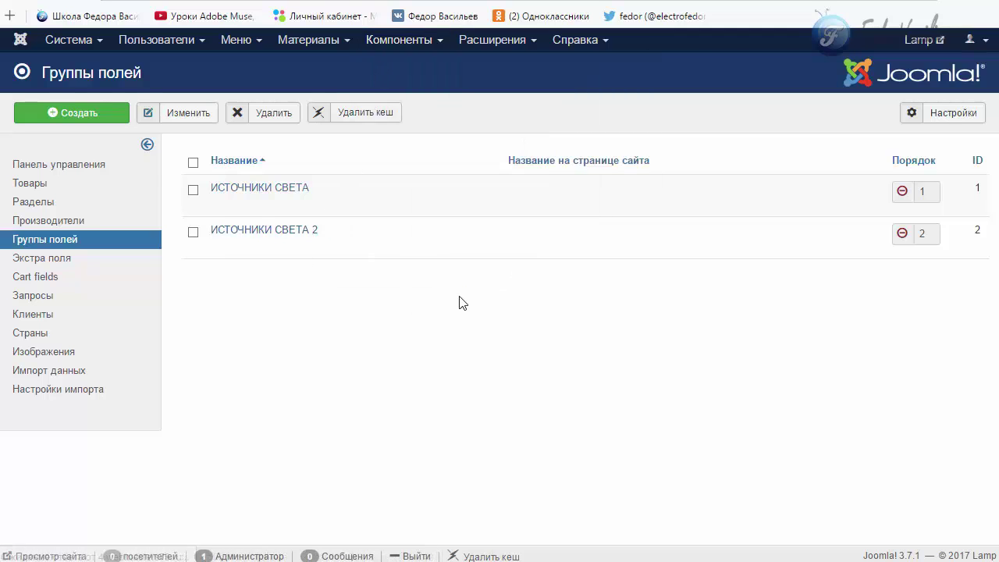
{"action": "left_click", "coordinate": [593, 246]}
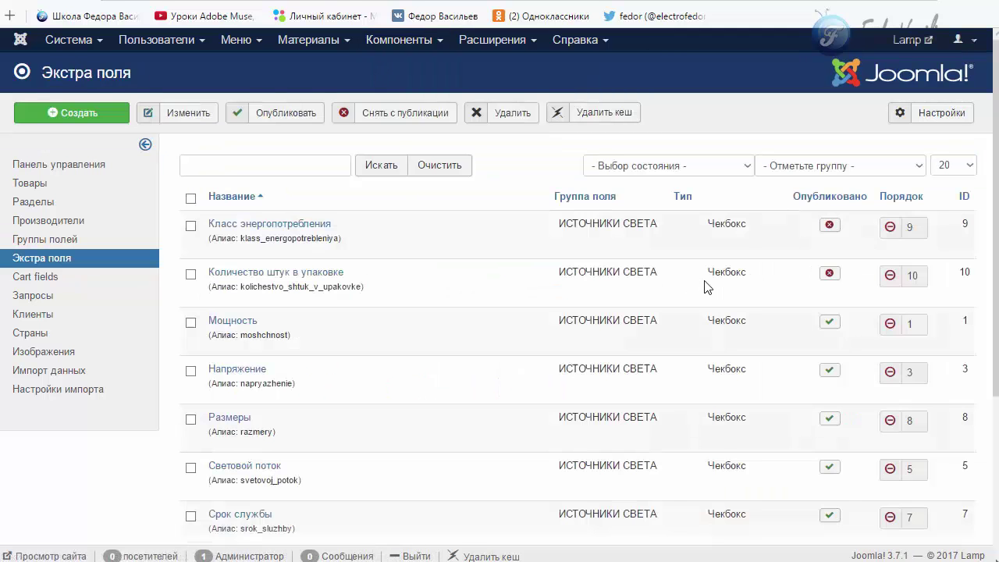
{"action": "scroll", "coordinate": [293, 230], "scroll_direction": "down", "scroll_amount": 3}
{"action": "scroll", "coordinate": [335, 172], "scroll_direction": "up", "scroll_amount": 3}
{"action": "left_click", "coordinate": [195, 40]}
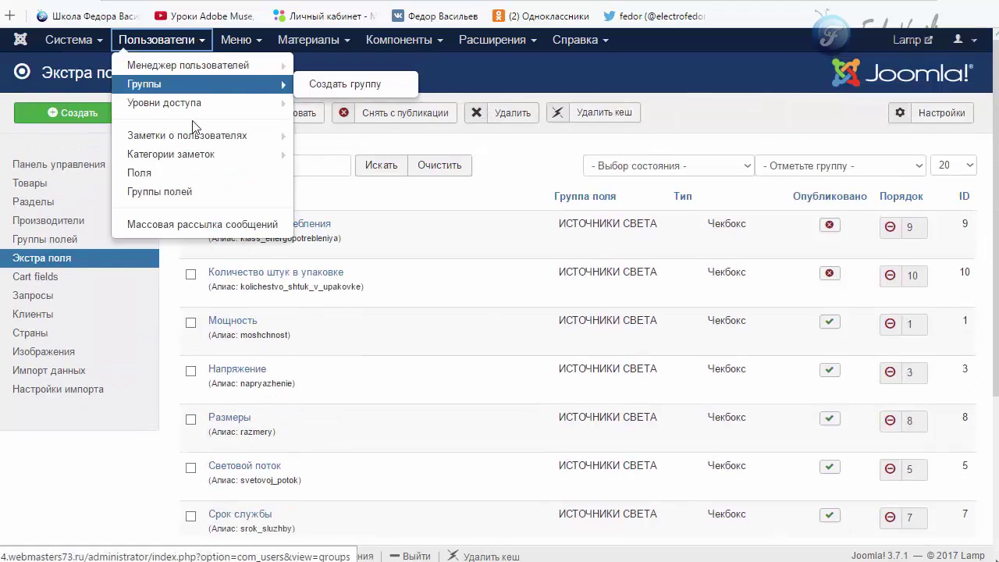
{"action": "mouse_move", "coordinate": [193, 160]}
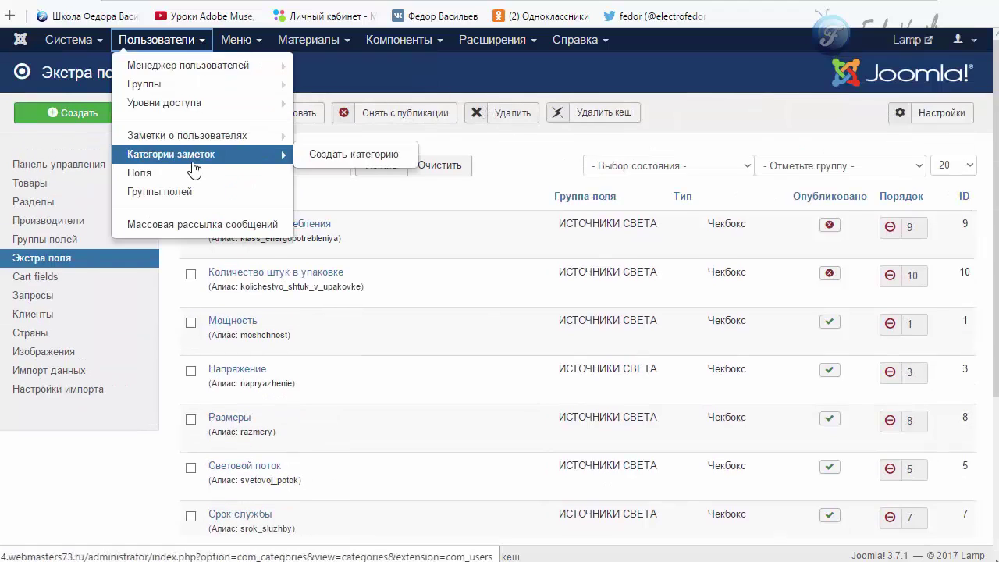
{"action": "left_click", "coordinate": [485, 43]}
{"action": "mouse_move", "coordinate": [494, 88]}
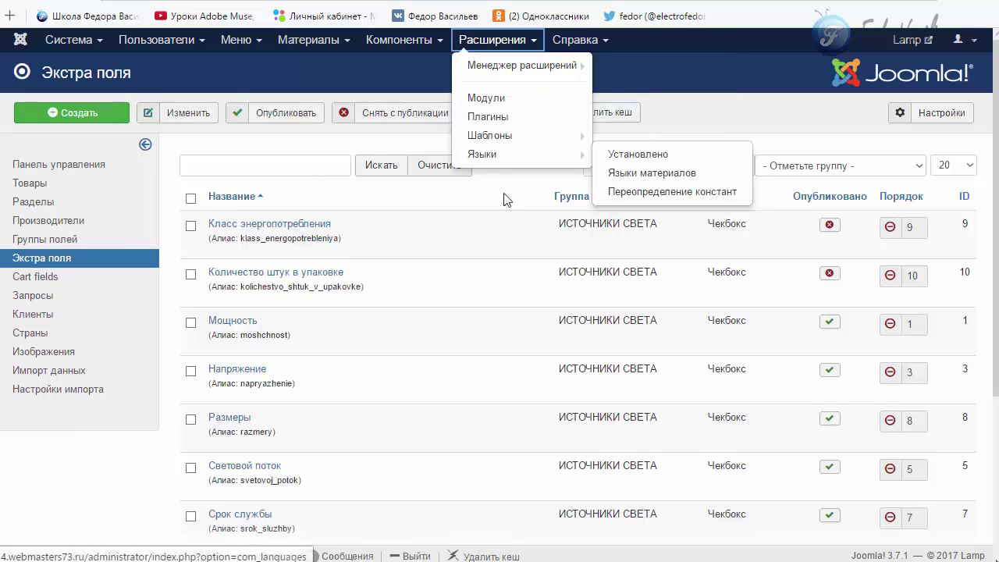
{"action": "left_click", "coordinate": [224, 48]}
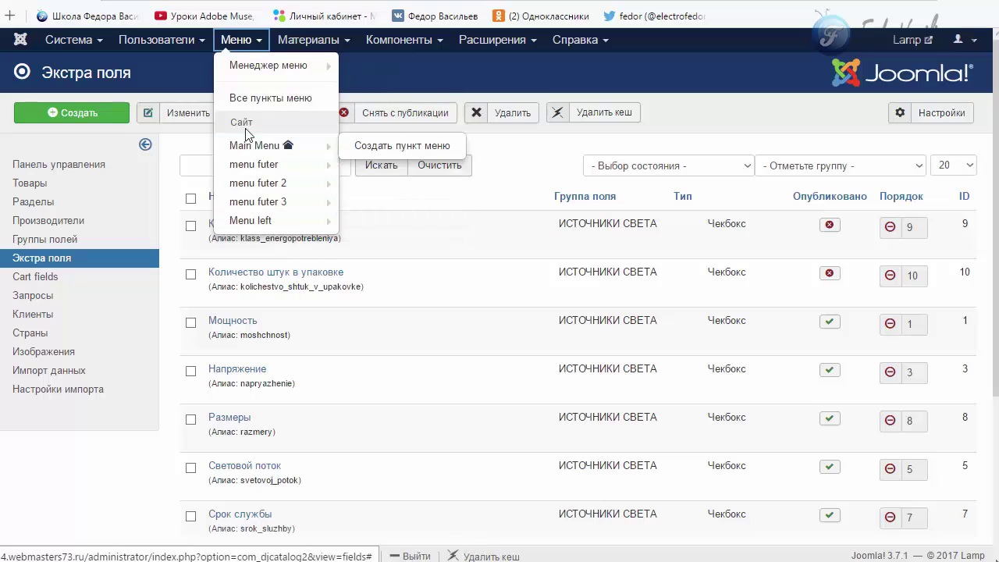
{"action": "left_click", "coordinate": [440, 73]}
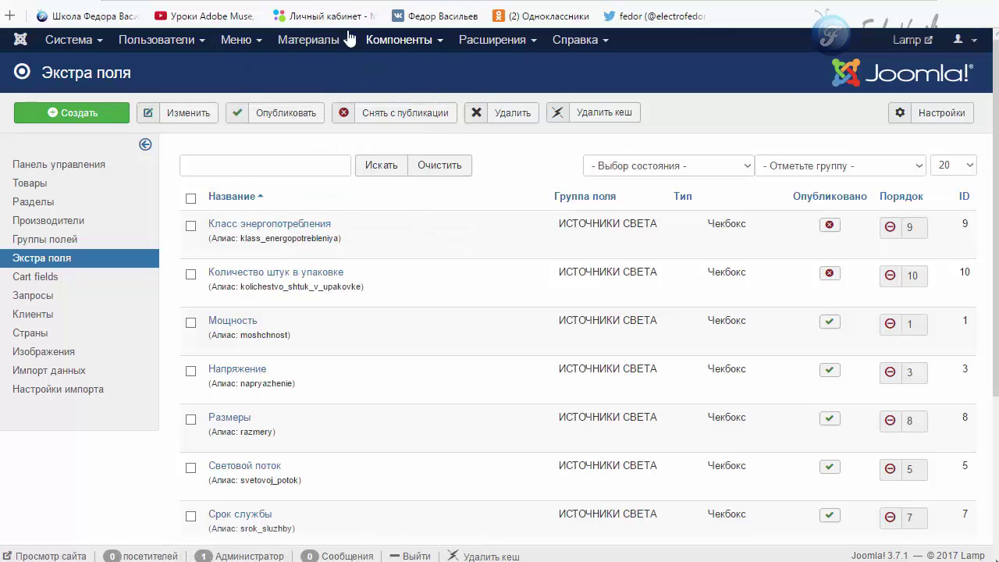
On the live site, examine the ЛАМПЫ menu with its Выбор по цоколю and Выбор по форме submenus
{"action": "left_click", "coordinate": [328, 1]}
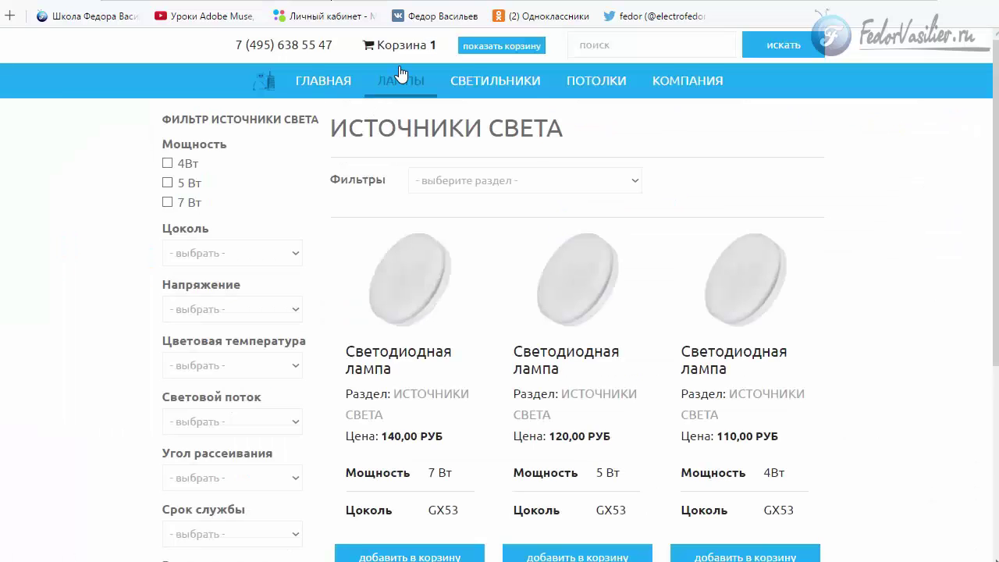
{"action": "mouse_move", "coordinate": [400, 81]}
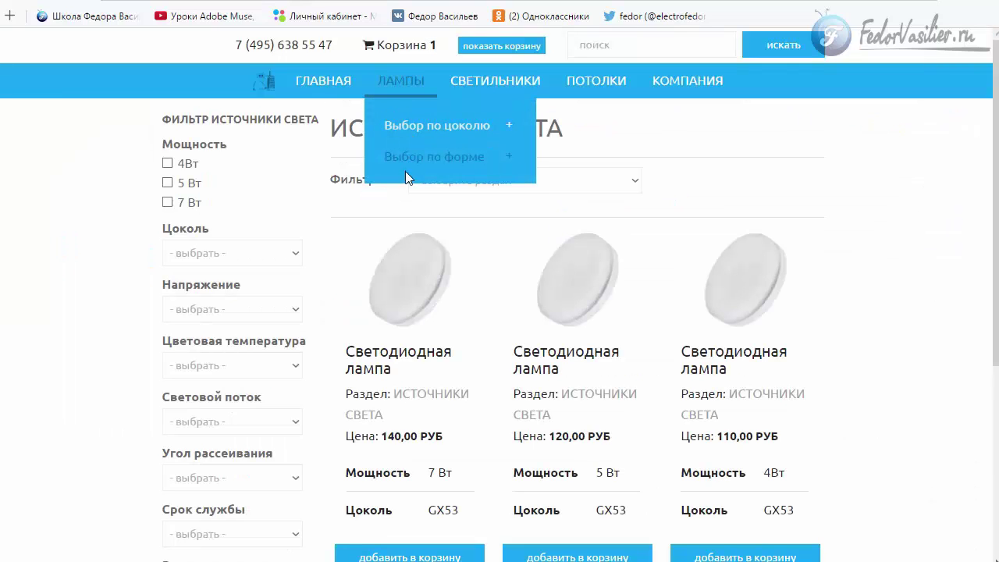
{"action": "left_click", "coordinate": [226, 1]}
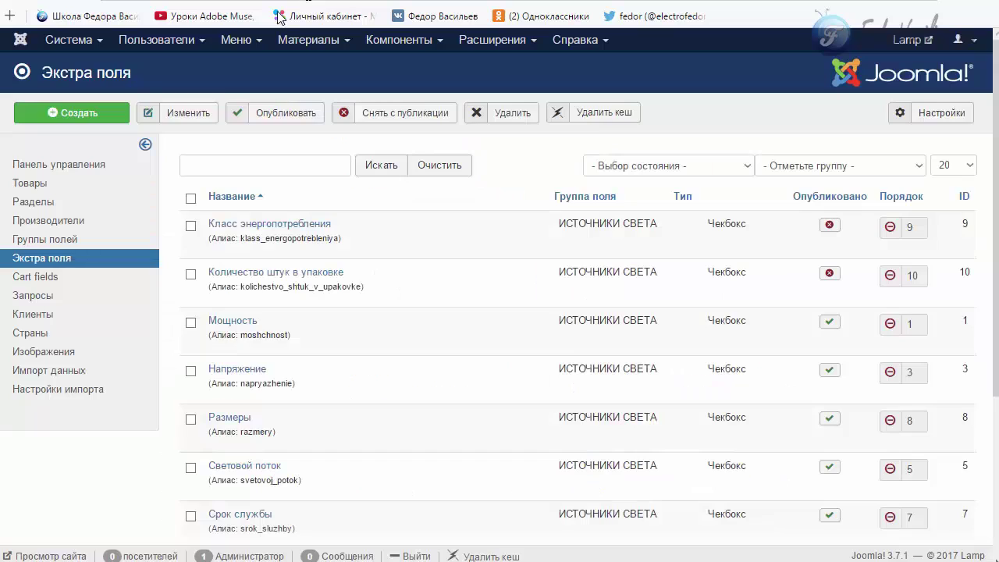
{"action": "left_click", "coordinate": [308, 1]}
{"action": "mouse_move", "coordinate": [401, 81]}
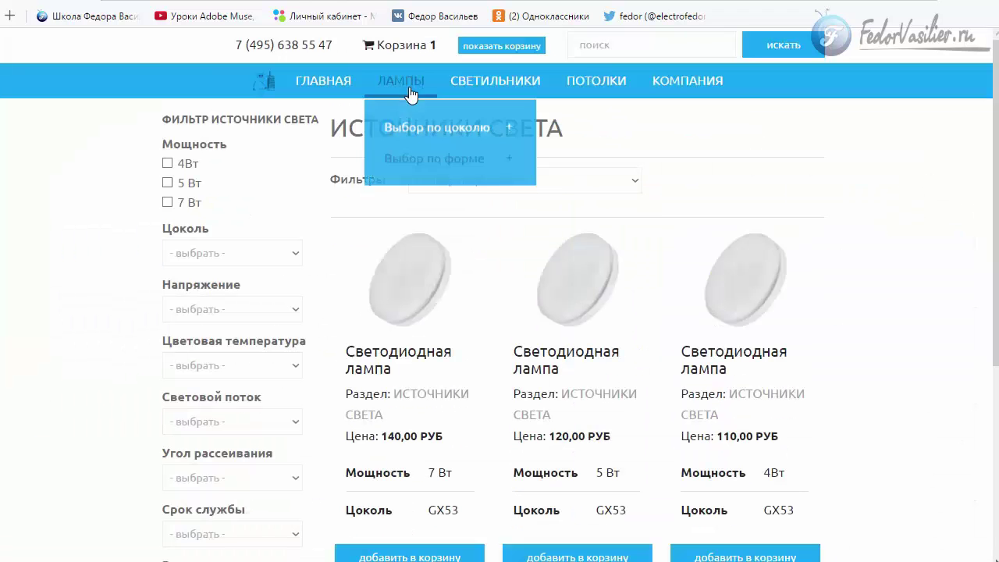
{"action": "mouse_move", "coordinate": [394, 168]}
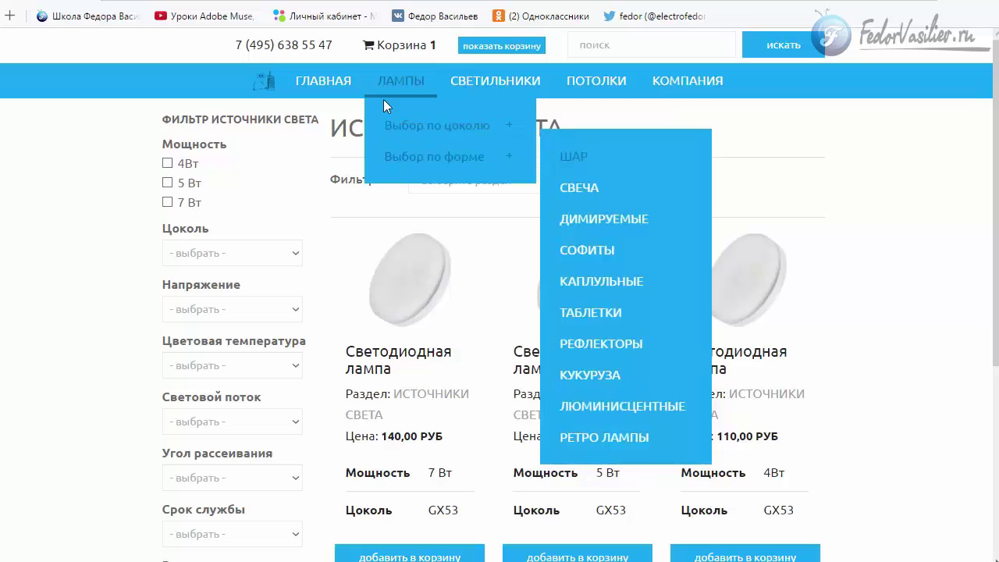
Return to the Joomla administrator and start a new menu item in Main Menu
{"action": "left_click", "coordinate": [226, 2]}
{"action": "left_click", "coordinate": [232, 52]}
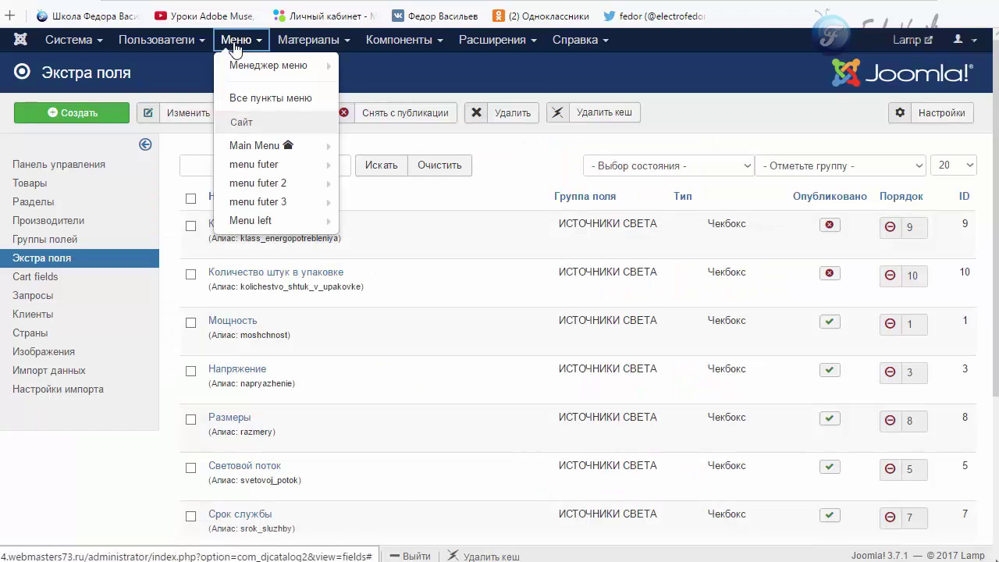
{"action": "left_click", "coordinate": [266, 147]}
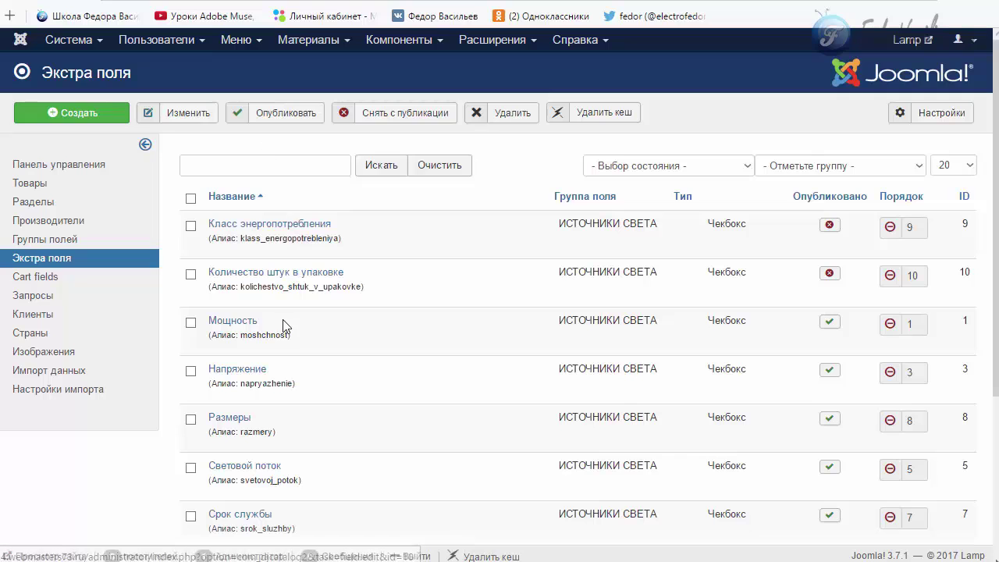
{"action": "left_click", "coordinate": [118, 117]}
{"action": "left_click", "coordinate": [116, 160]}
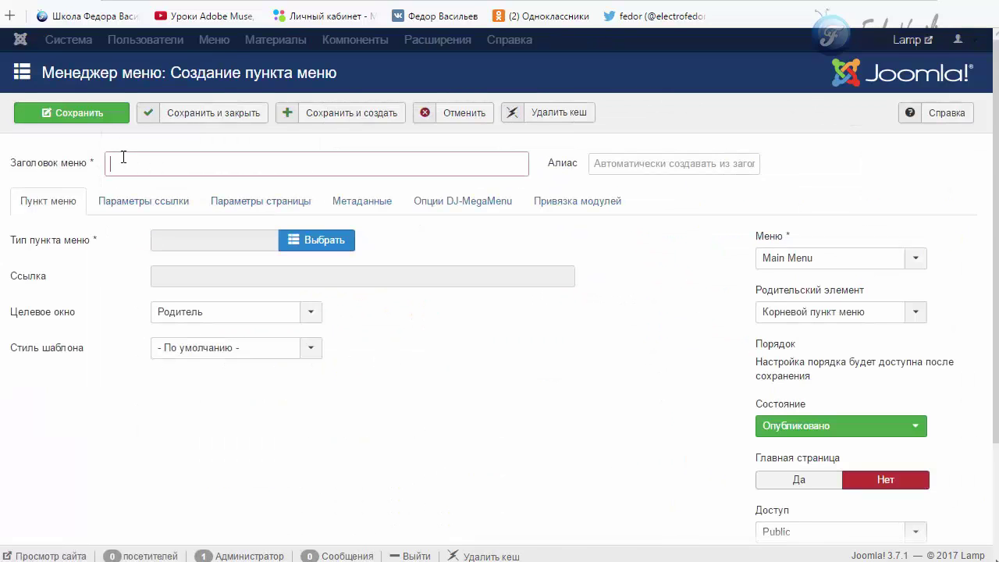
Examine the DJ-Catalog2 menu item types, close the type selection, and look at the ЛАМПЫ item on the live site
{"action": "left_click", "coordinate": [328, 241]}
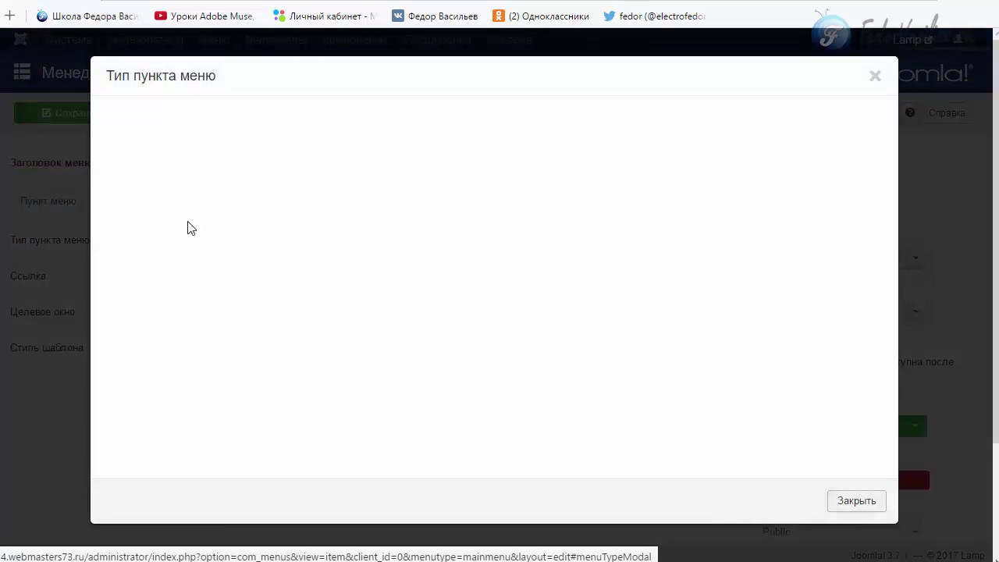
{"action": "left_click", "coordinate": [113, 118]}
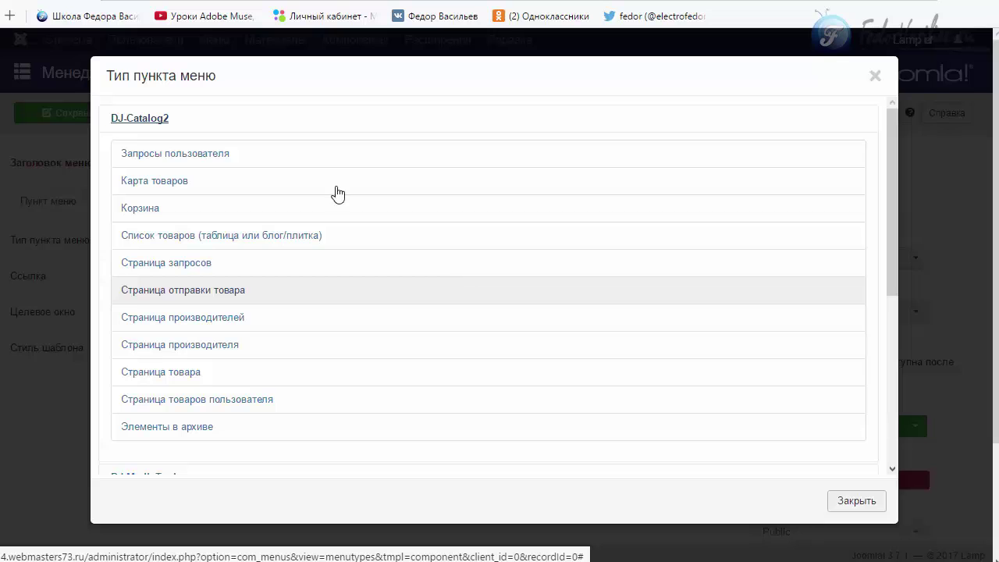
{"action": "left_click", "coordinate": [872, 78]}
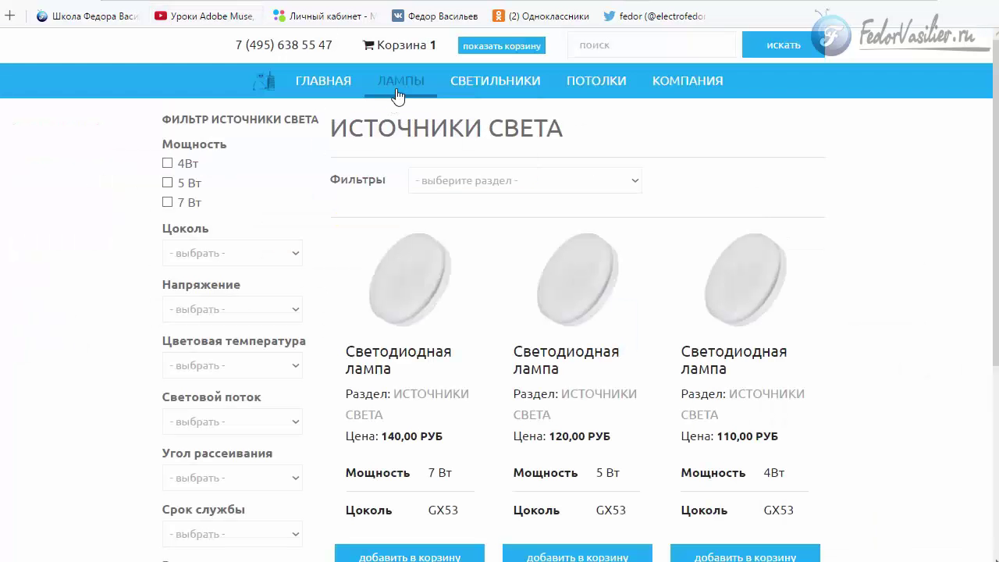
{"action": "mouse_move", "coordinate": [401, 90]}
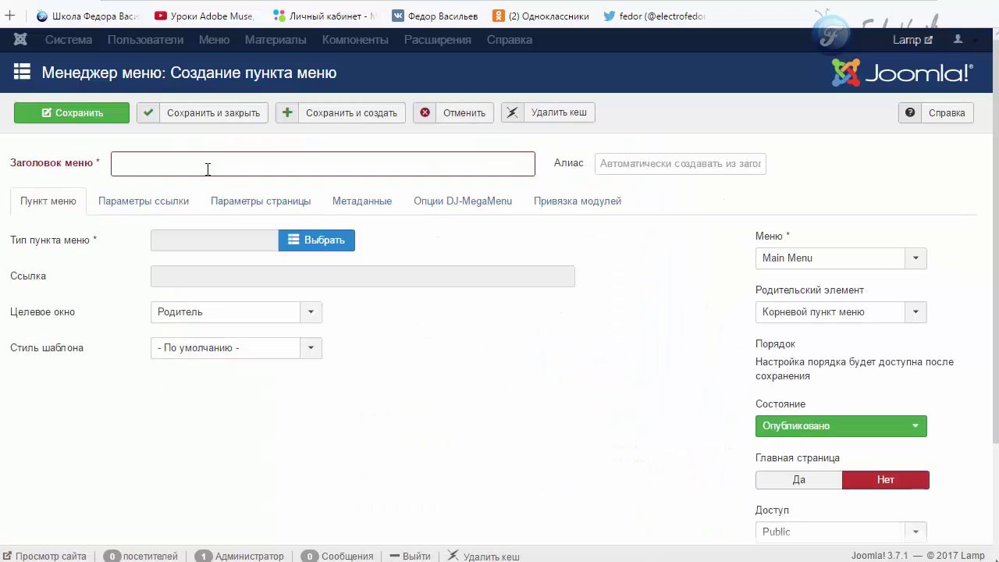
Examine the Системные ссылки menu item types, and cancel the new menu item without saving
{"action": "left_click", "coordinate": [317, 240]}
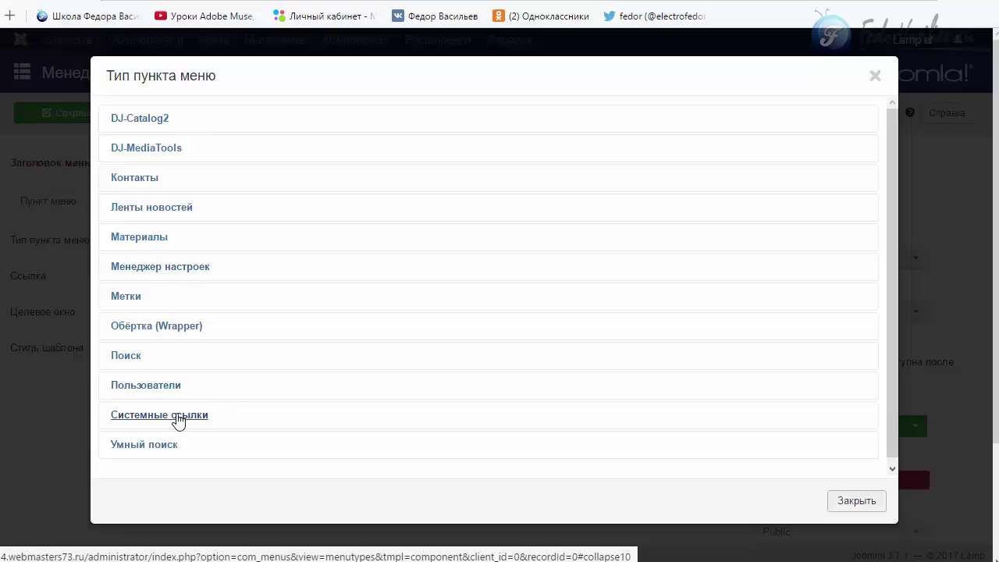
{"action": "left_click", "coordinate": [133, 418]}
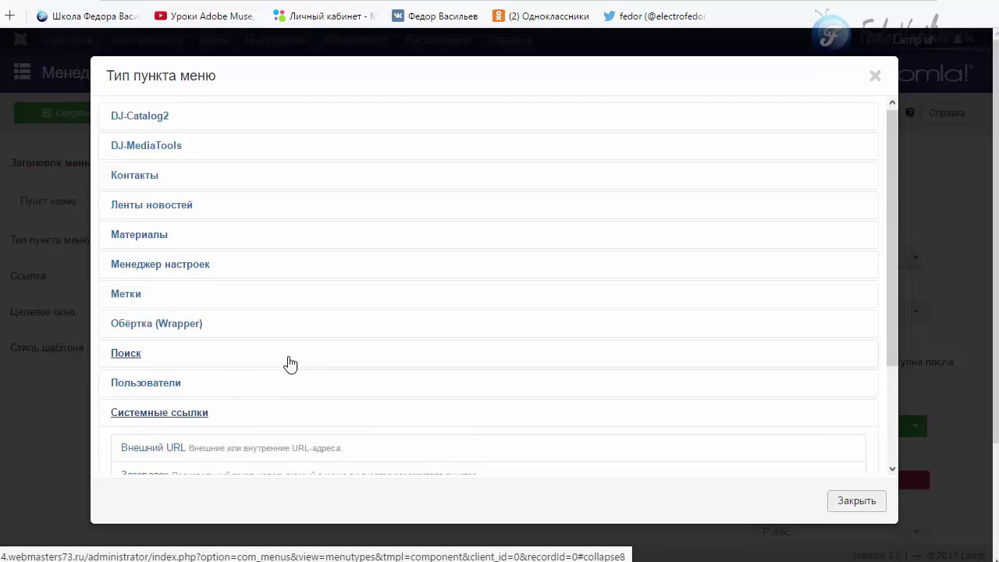
{"action": "scroll", "coordinate": [273, 390], "scroll_direction": "down", "scroll_amount": 2}
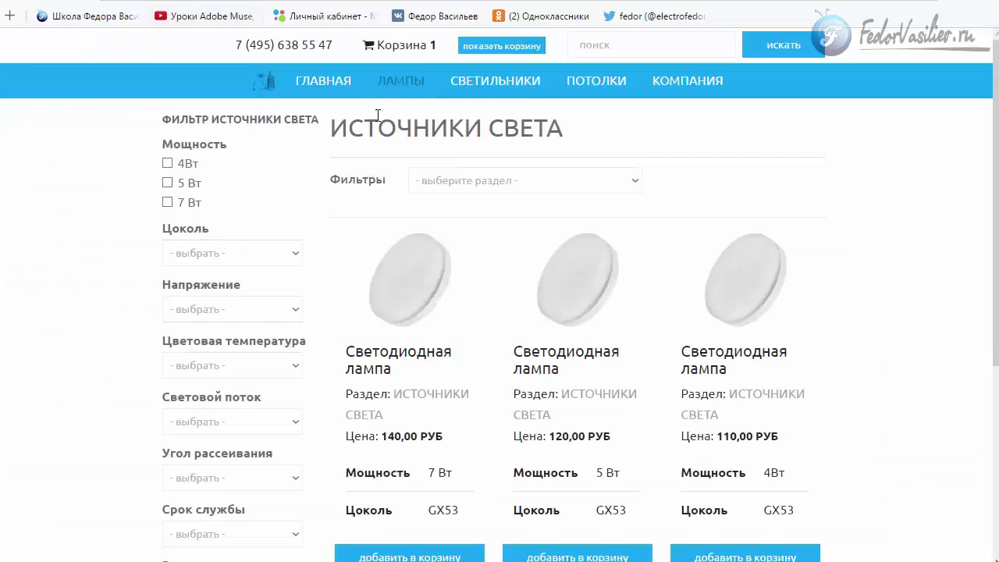
{"action": "mouse_move", "coordinate": [402, 91]}
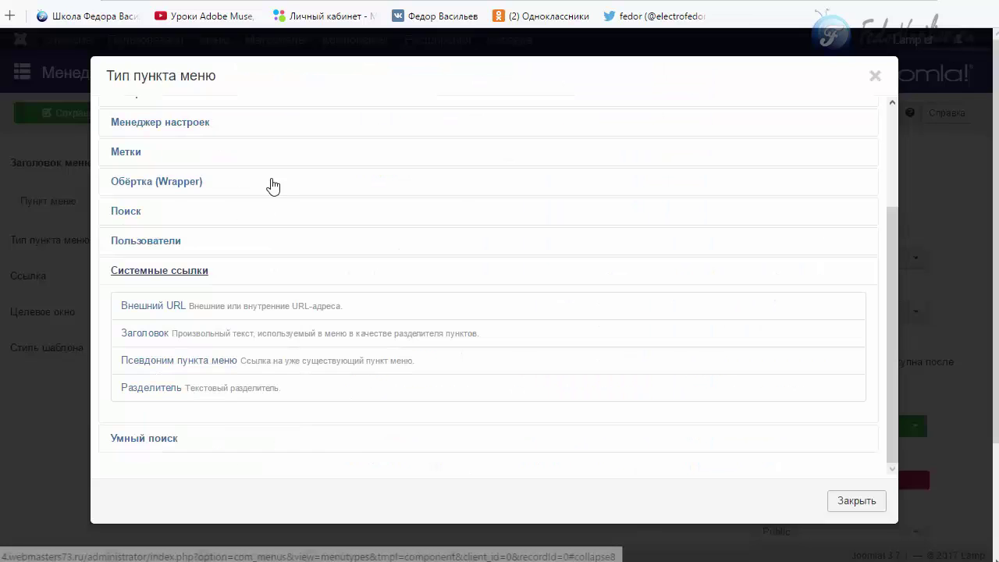
{"action": "left_click", "coordinate": [873, 76]}
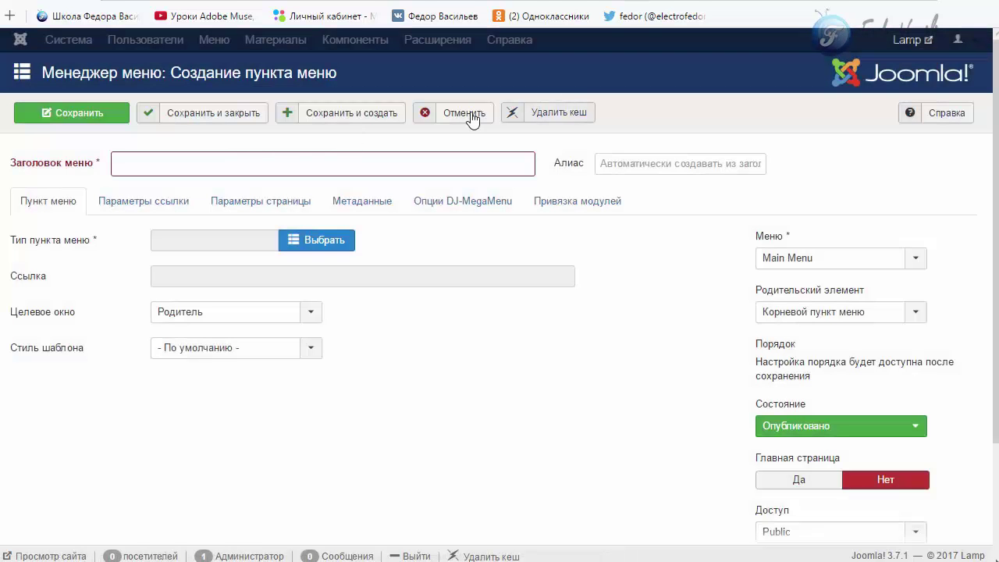
{"action": "left_click", "coordinate": [468, 114]}
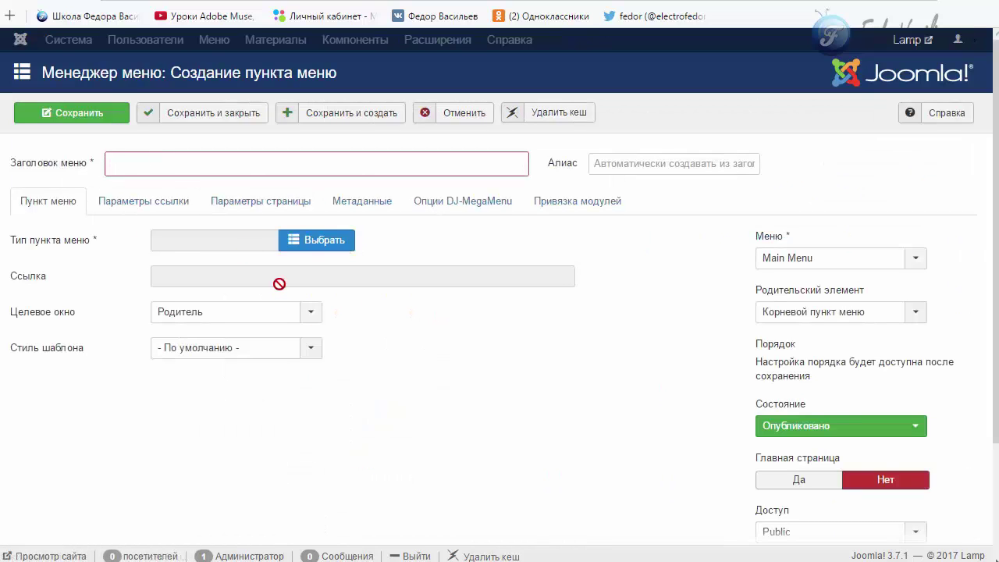
For a new Main Menu item, choose the DJ-Catalog2 type Список товаров (таблица или блог/плитка)
{"action": "left_click", "coordinate": [307, 247]}
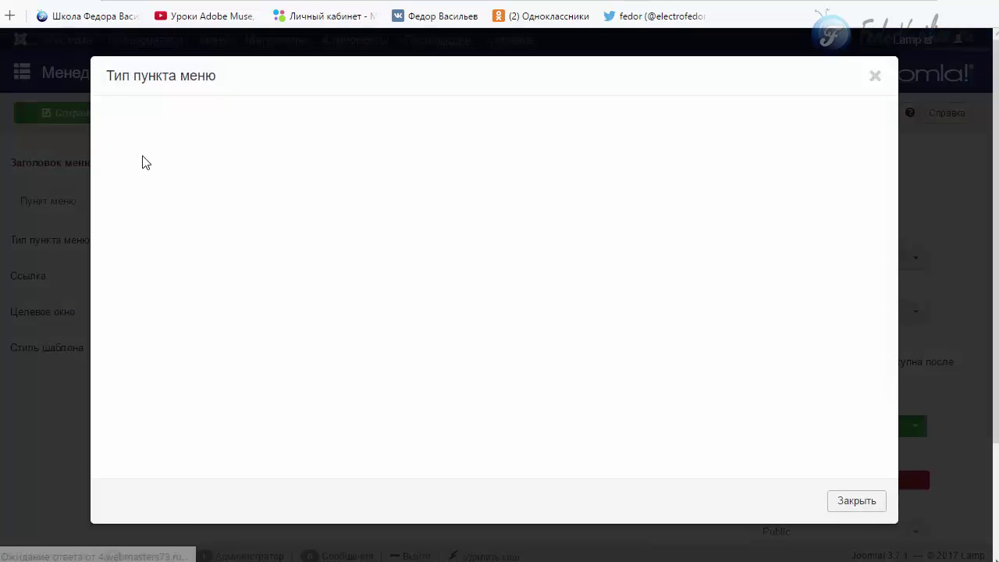
{"action": "left_click", "coordinate": [143, 120]}
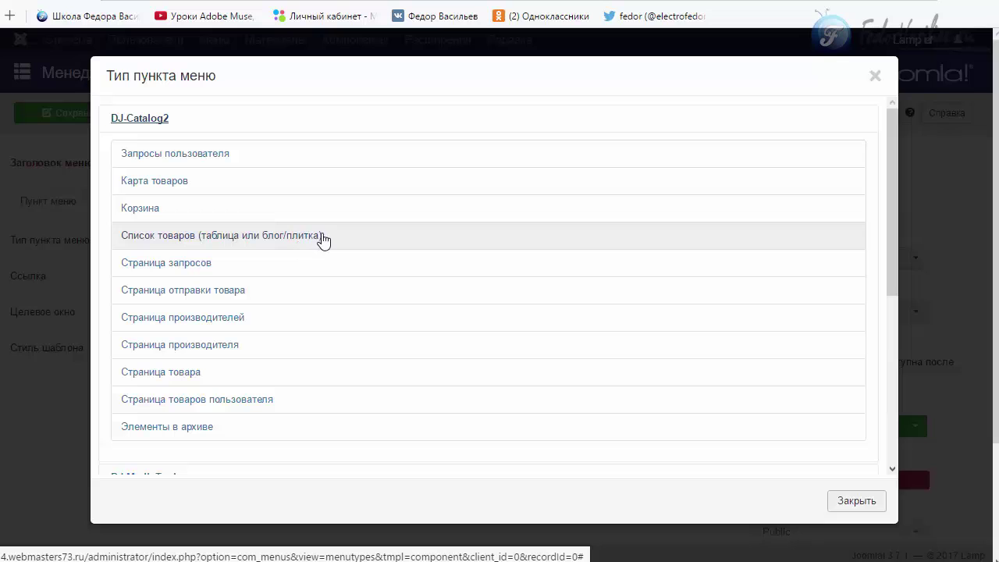
{"action": "left_click", "coordinate": [205, 239]}
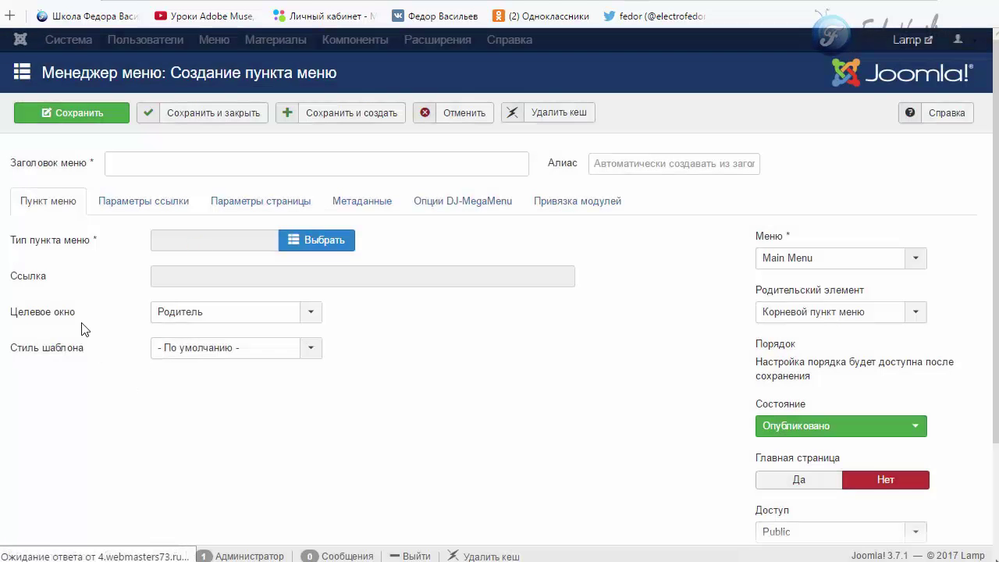
View the Раздел and Производитель choices of the new menu item without changing them
{"action": "left_click", "coordinate": [193, 304]}
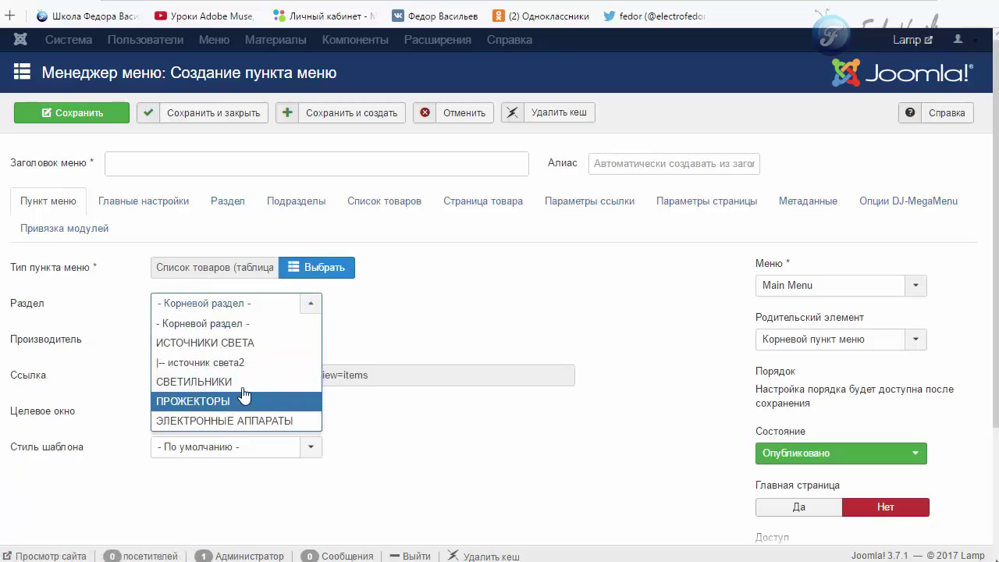
{"action": "left_click", "coordinate": [369, 345]}
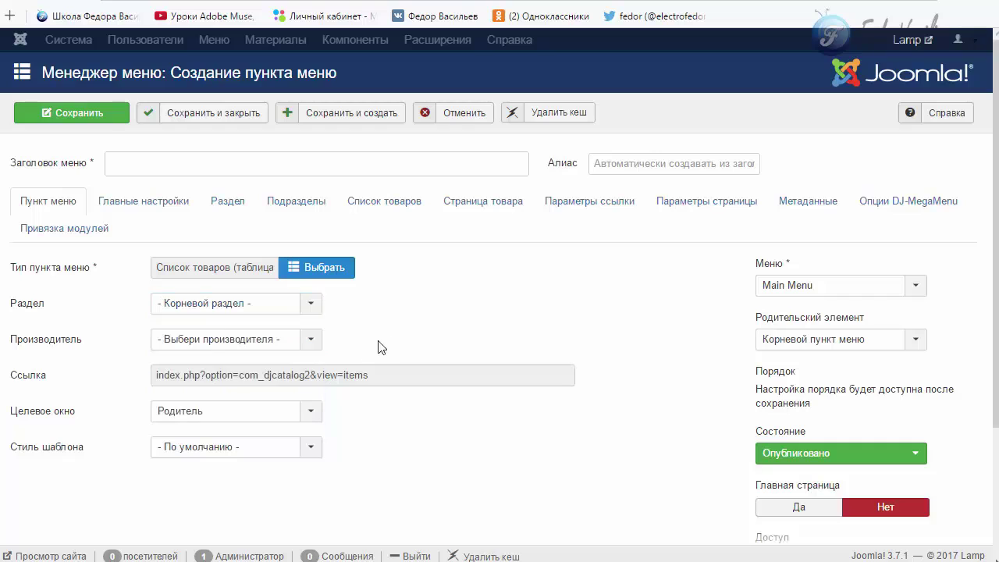
{"action": "left_click", "coordinate": [227, 336]}
{"action": "left_click", "coordinate": [128, 336]}
{"action": "left_click", "coordinate": [129, 166]}
Check the ЛАМПЫ menu on the live site, and set the new menu item's Родительский элемент to ЛАМПЫ
{"action": "left_click", "coordinate": [309, 21]}
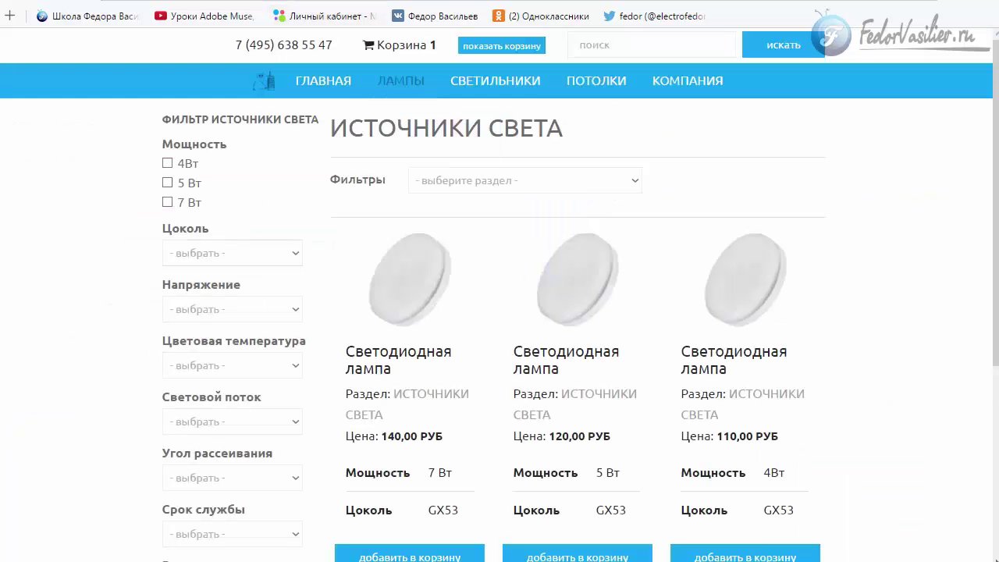
{"action": "mouse_move", "coordinate": [417, 105]}
{"action": "mouse_move", "coordinate": [425, 129]}
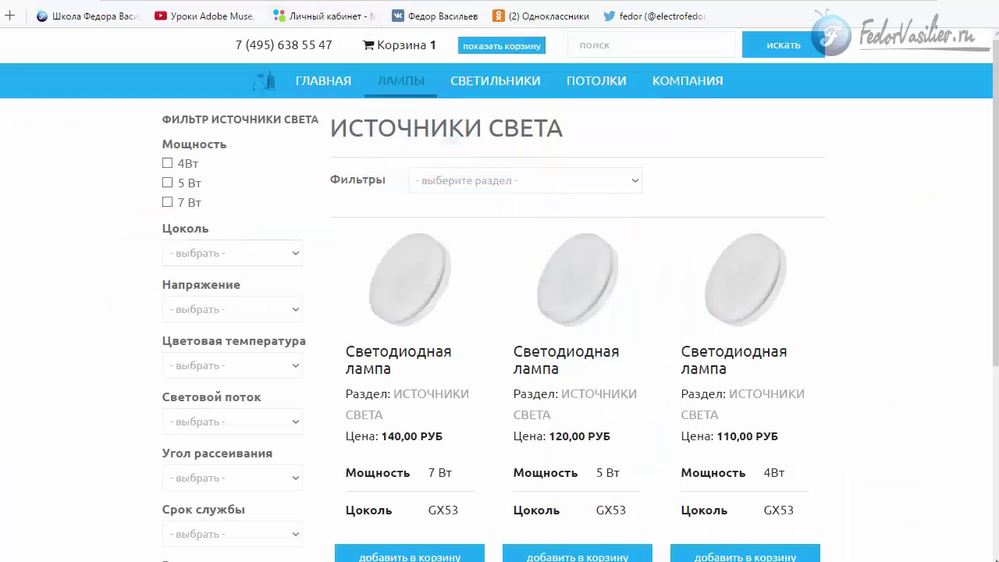
{"action": "key", "text": "ctrl+Tab"}
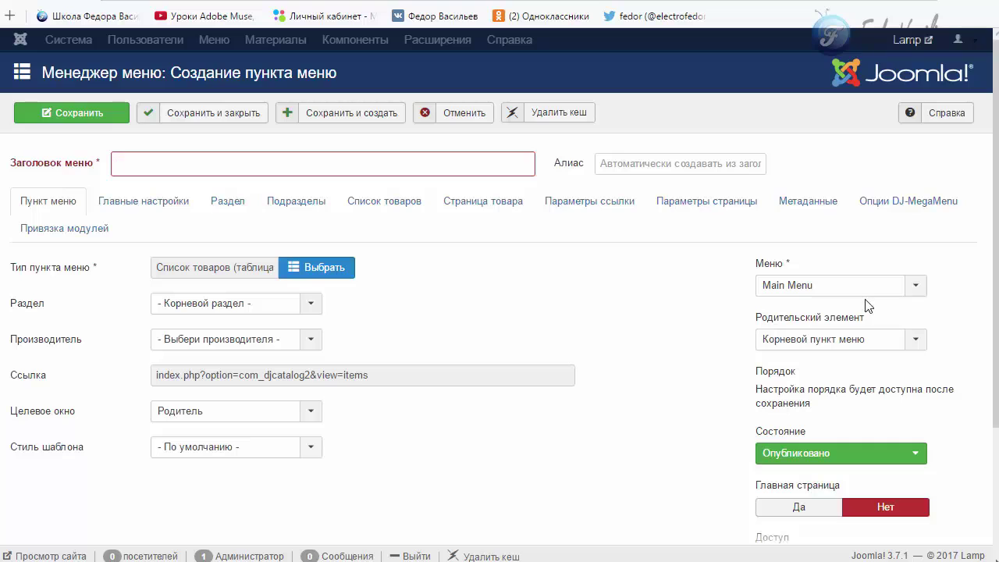
{"action": "left_click", "coordinate": [897, 340]}
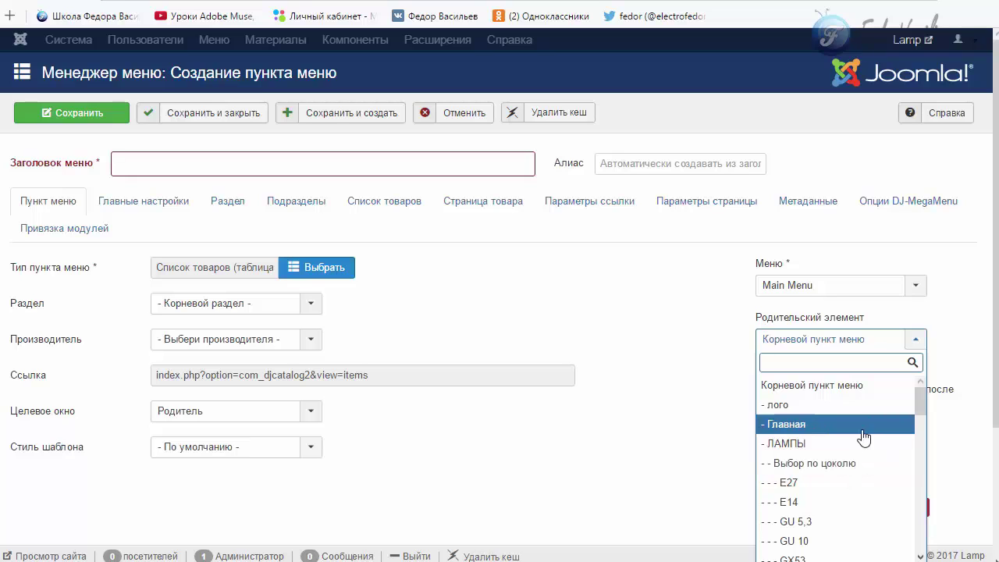
{"action": "scroll", "coordinate": [829, 427], "scroll_direction": "down", "scroll_amount": 4}
{"action": "scroll", "coordinate": [814, 471], "scroll_direction": "up", "scroll_amount": 4}
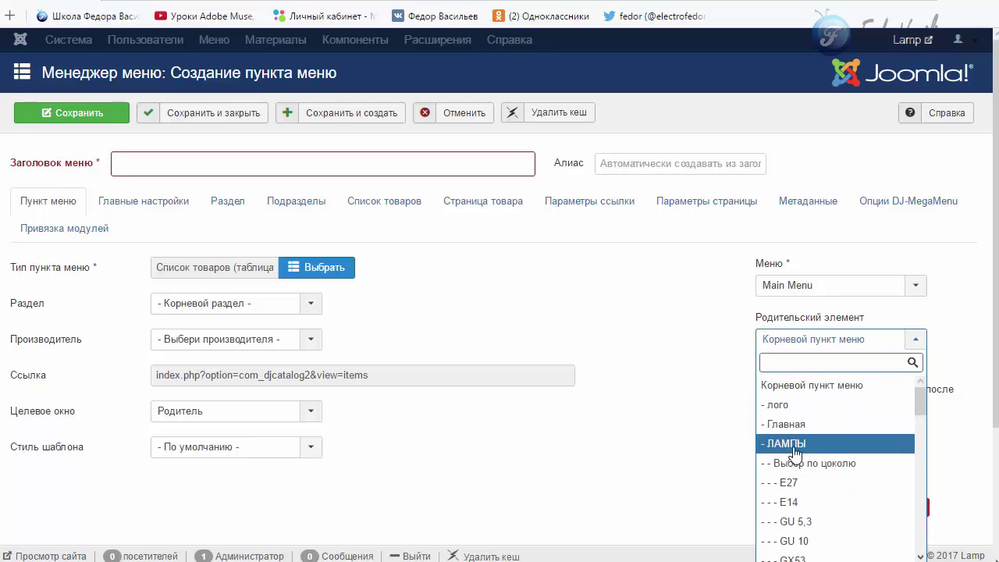
{"action": "left_click", "coordinate": [787, 443]}
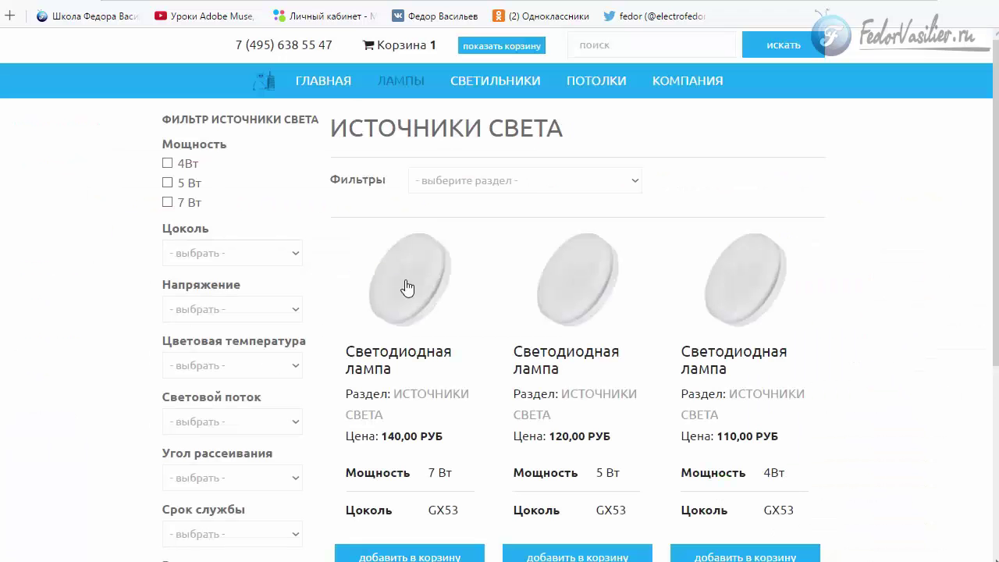
Look at the ЛАМПЫ submenu on the live site, and review the new menu item's state, access and language settings
{"action": "mouse_move", "coordinate": [400, 81]}
{"action": "mouse_move", "coordinate": [424, 149]}
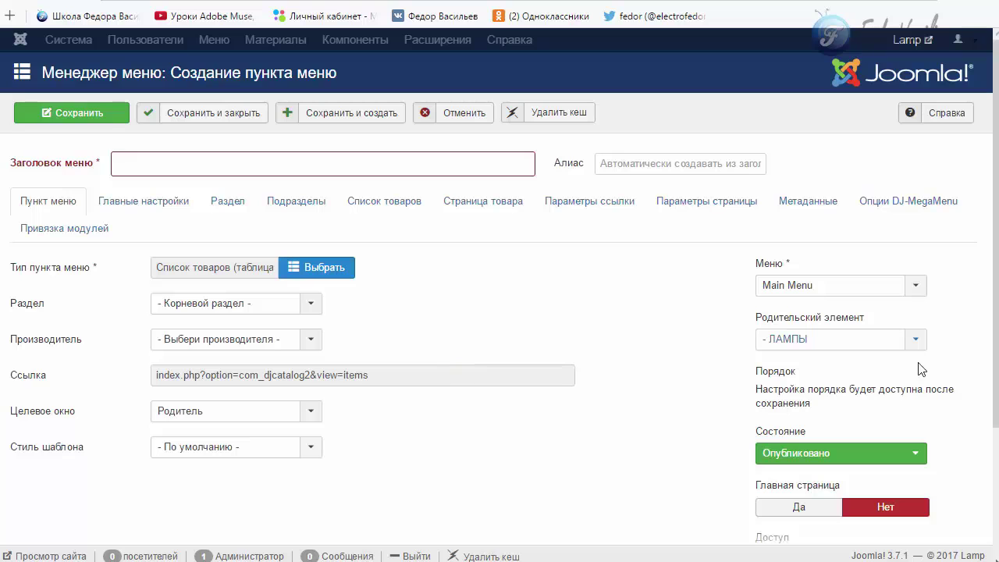
{"action": "scroll", "coordinate": [948, 356], "scroll_direction": "down", "scroll_amount": 2}
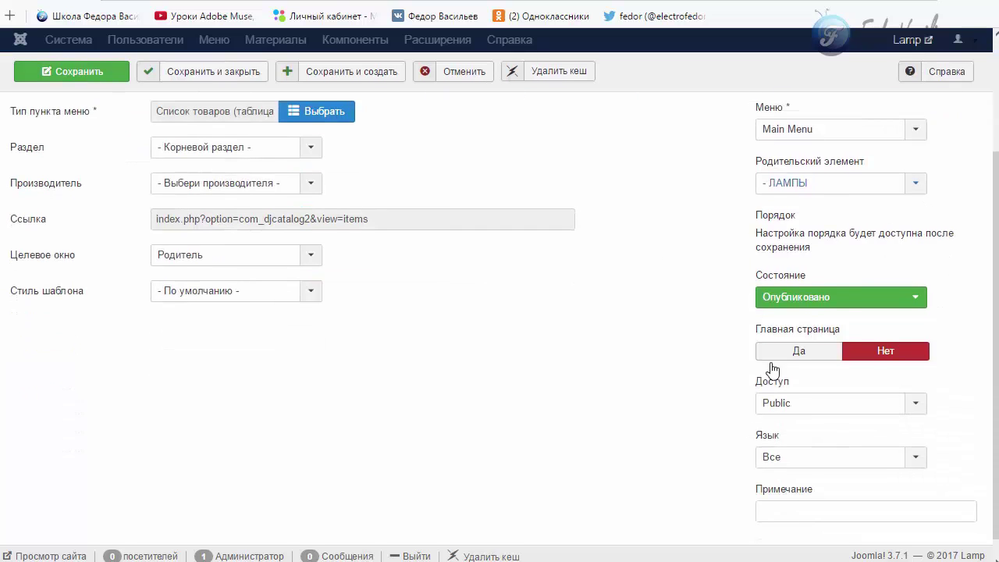
{"action": "scroll", "coordinate": [804, 424], "scroll_direction": "up", "scroll_amount": 2}
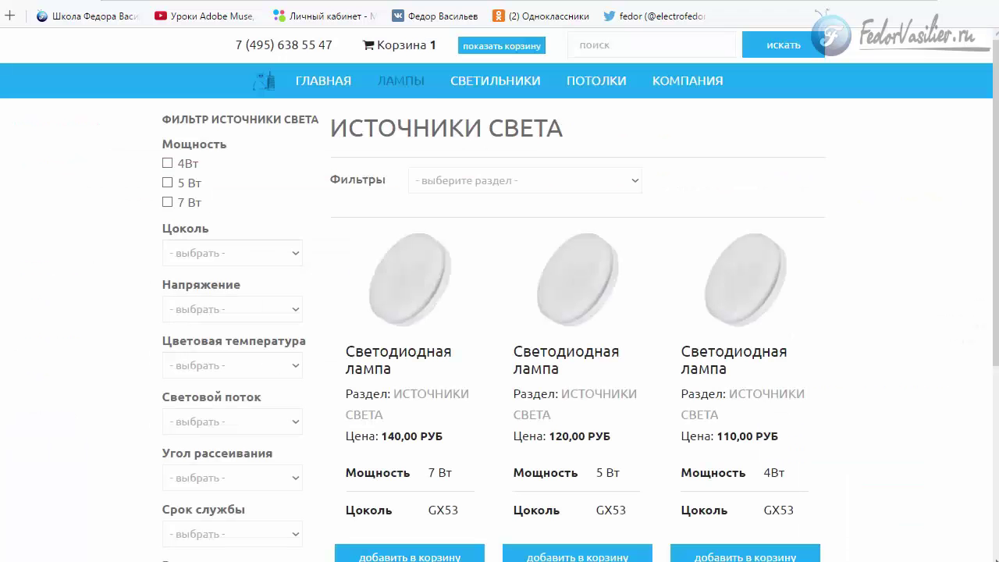
Compare the ЛАМПЫ and СВЕТИЛЬНИКИ submenus on the live site, and return to the new menu item form
{"action": "mouse_move", "coordinate": [394, 90]}
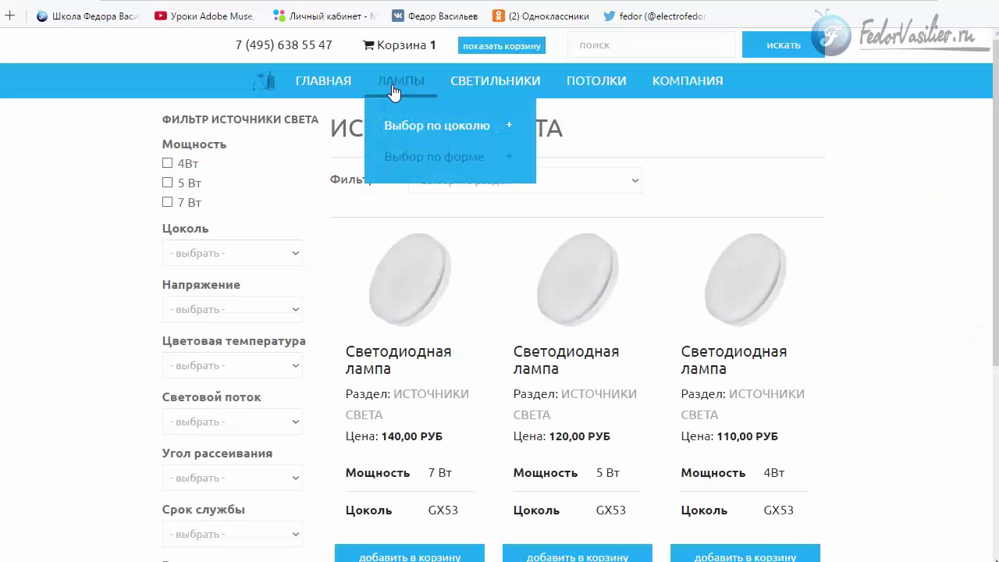
{"action": "mouse_move", "coordinate": [486, 90]}
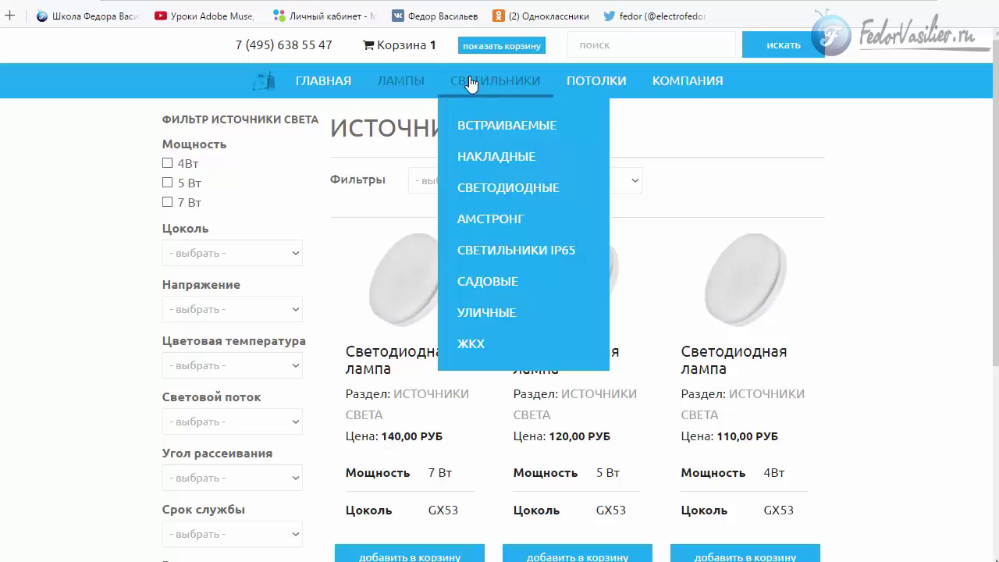
{"action": "key", "text": "ctrl+Tab"}
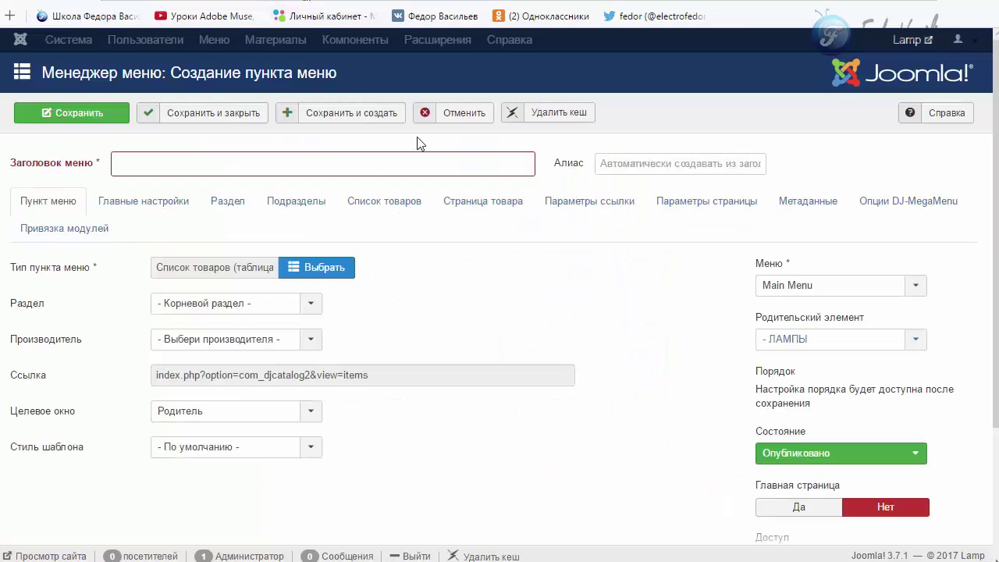
Cancel creating the new menu item and locate the СВЕТИЛЬНИКИ group on page 2 of the Main Menu items
{"action": "left_click", "coordinate": [473, 114]}
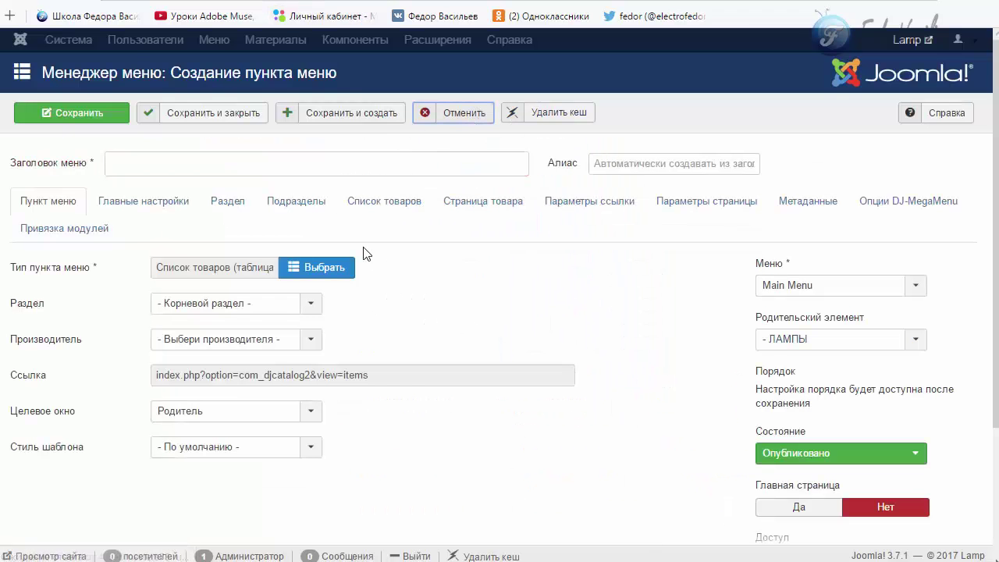
{"action": "scroll", "coordinate": [834, 401], "scroll_direction": "down", "scroll_amount": 7}
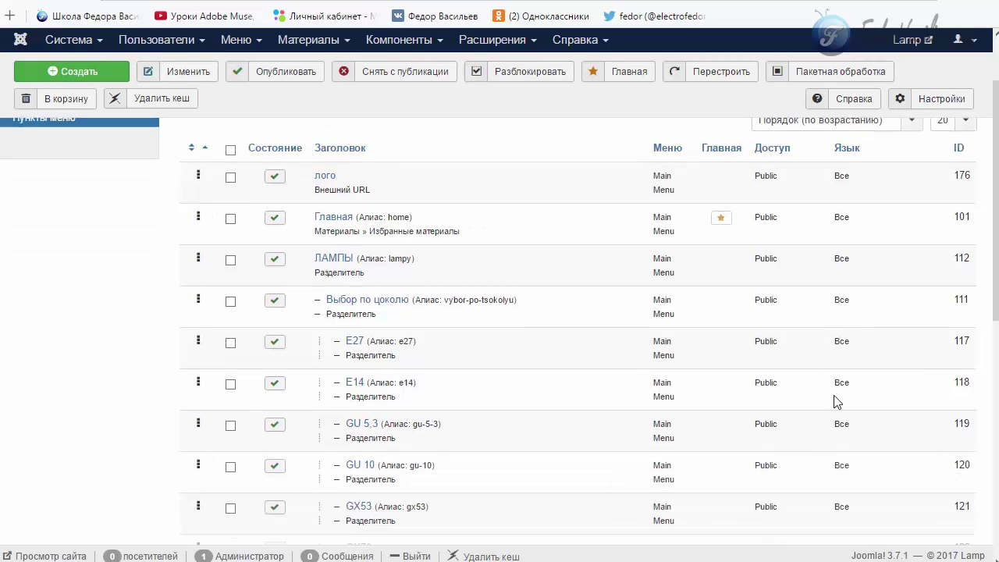
{"action": "scroll", "coordinate": [833, 402], "scroll_direction": "down", "scroll_amount": 2}
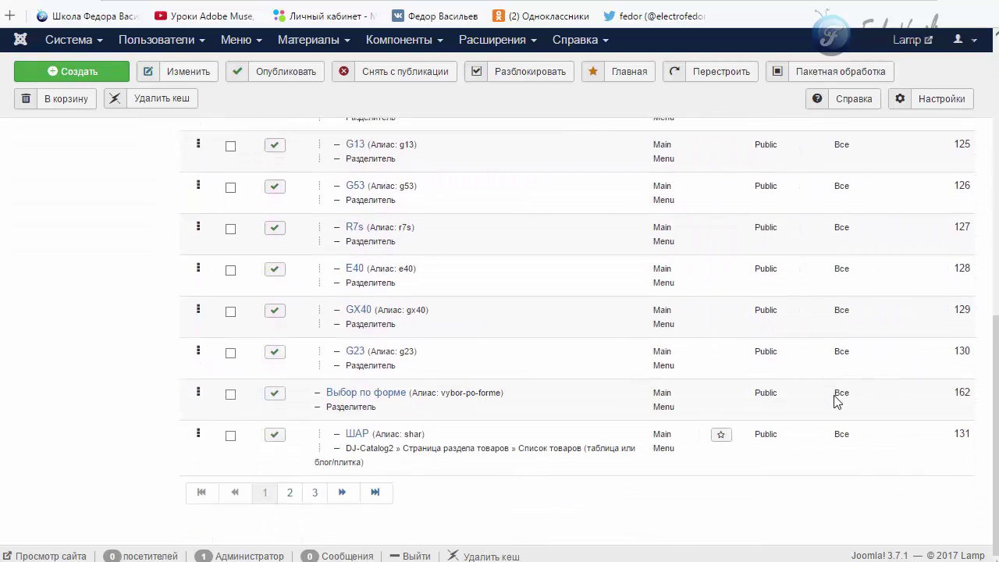
{"action": "left_click", "coordinate": [289, 493]}
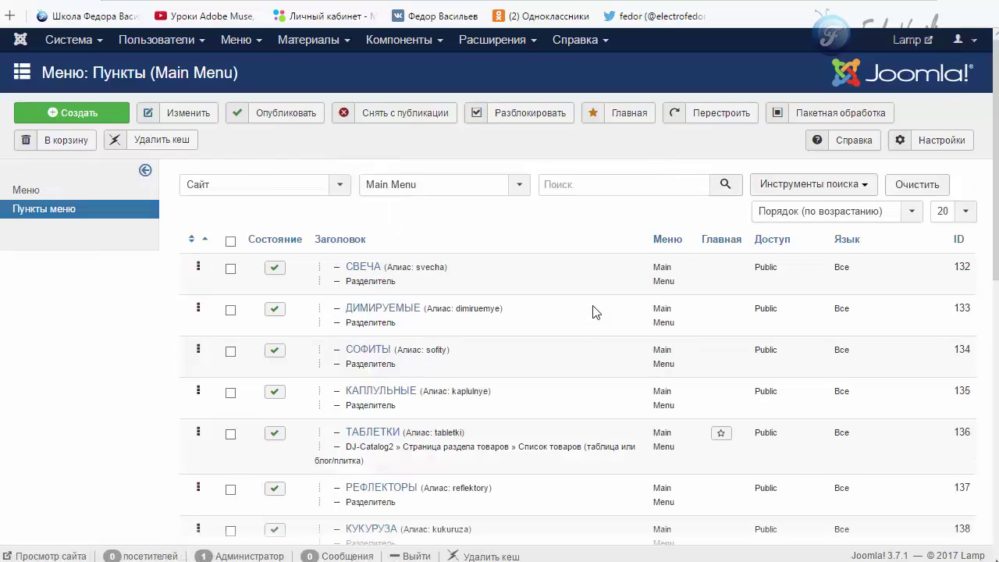
{"action": "scroll", "coordinate": [593, 313], "scroll_direction": "down", "scroll_amount": 5}
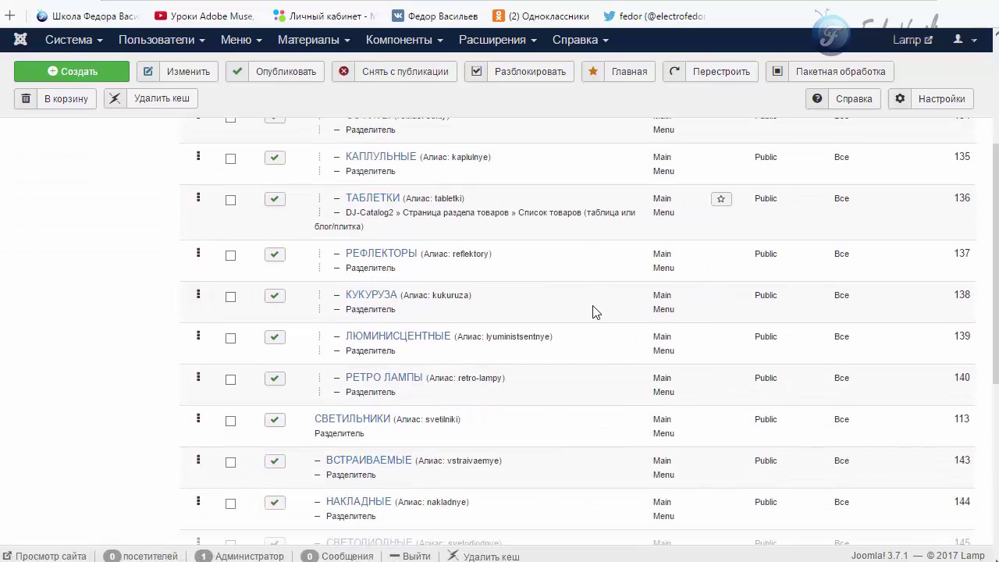
Compare the КОМПАНИЯ and СВЕТИЛЬНИКИ submenus on the live site with the Main Menu item list
{"action": "key", "text": "ctrl+Tab"}
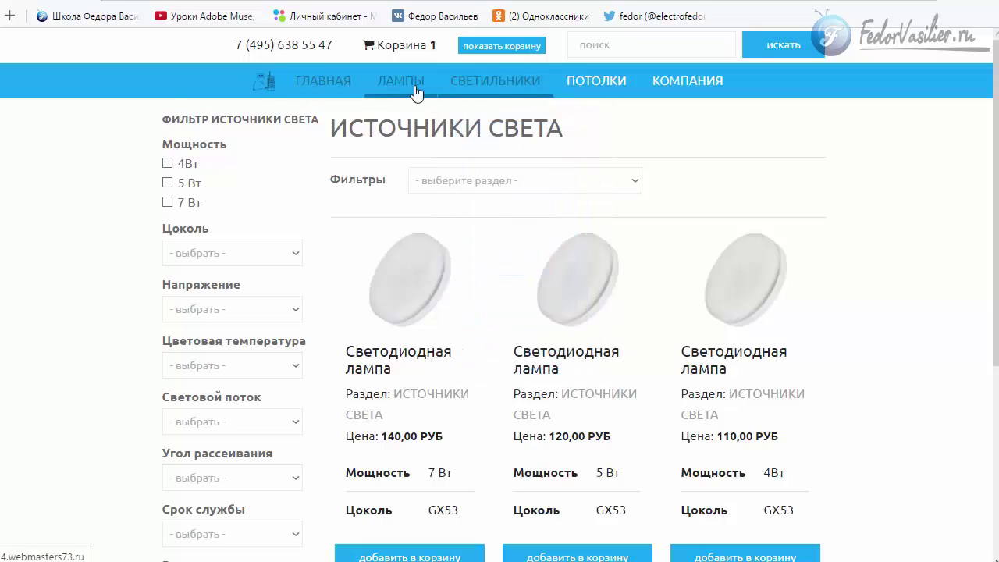
{"action": "mouse_move", "coordinate": [697, 89]}
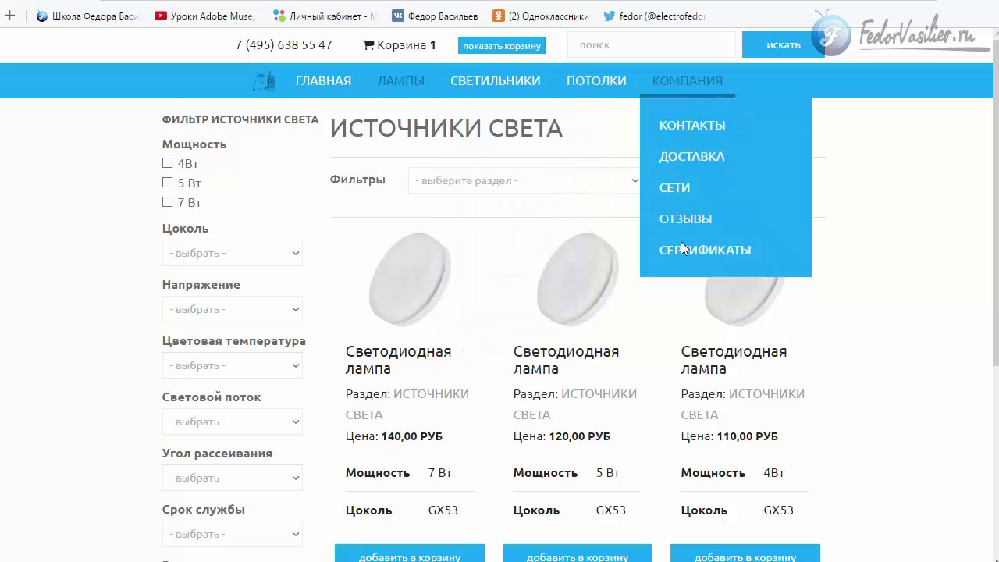
{"action": "key", "text": "ctrl+Tab"}
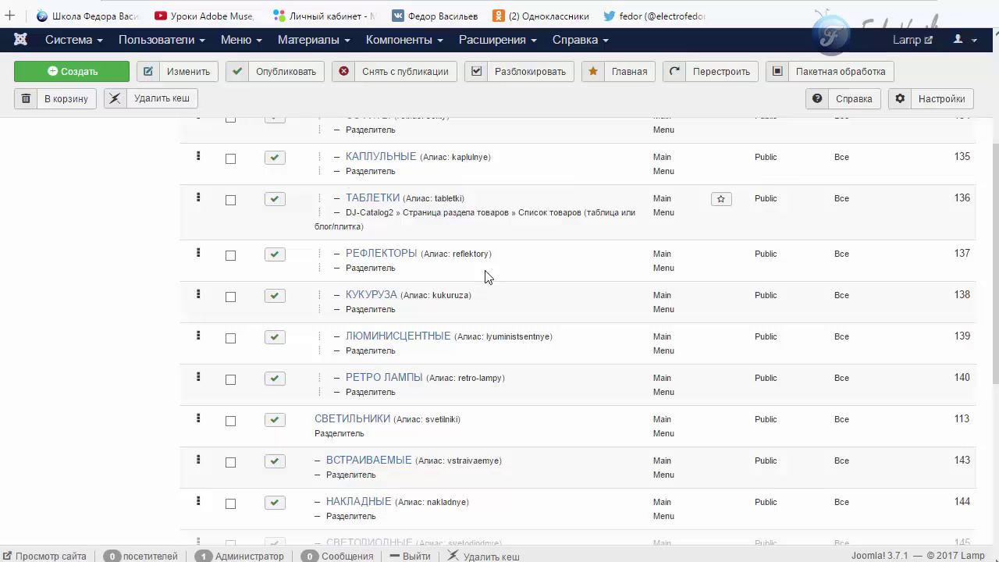
{"action": "key", "text": "ctrl+Tab"}
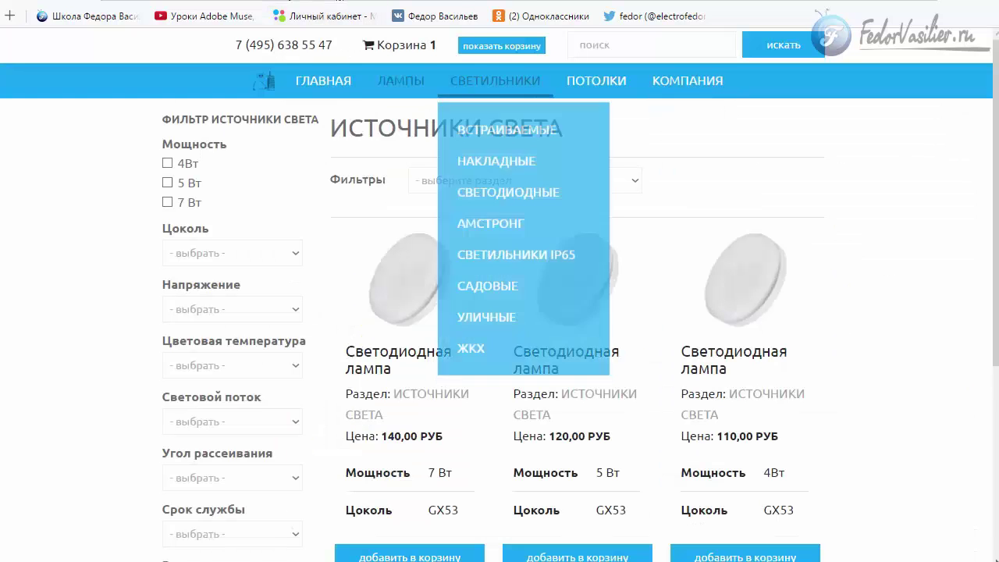
{"action": "key", "text": "ctrl+Tab"}
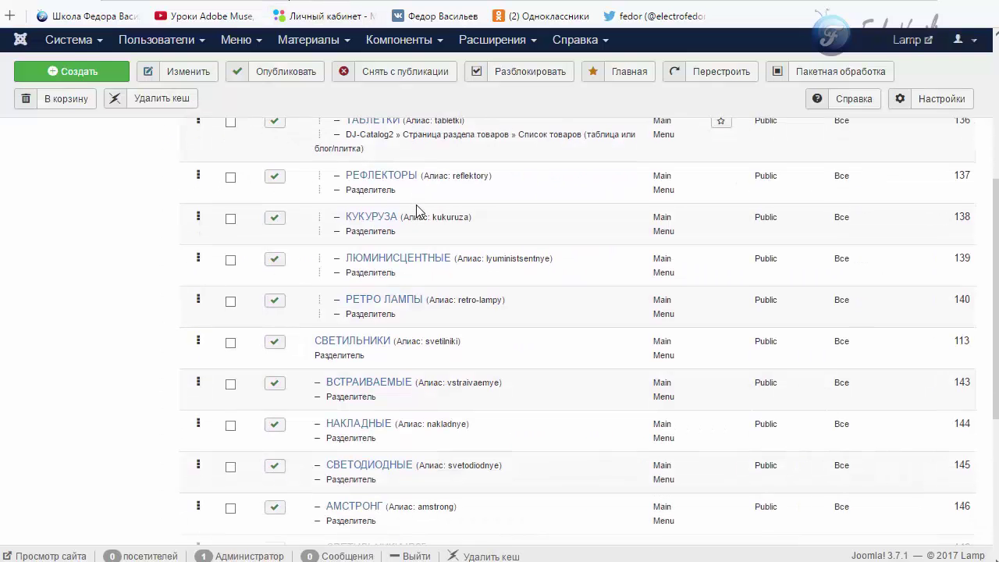
Open the СВЕТИЛЬНИКИ menu item for editing and compare it with its submenu on the live site
{"action": "left_click", "coordinate": [355, 340]}
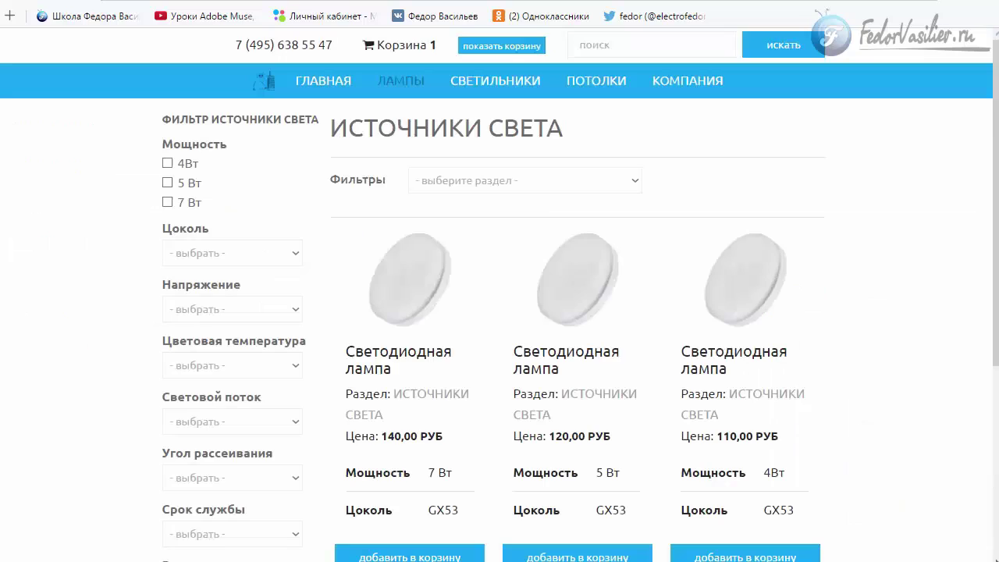
{"action": "key", "text": "ctrl+Tab"}
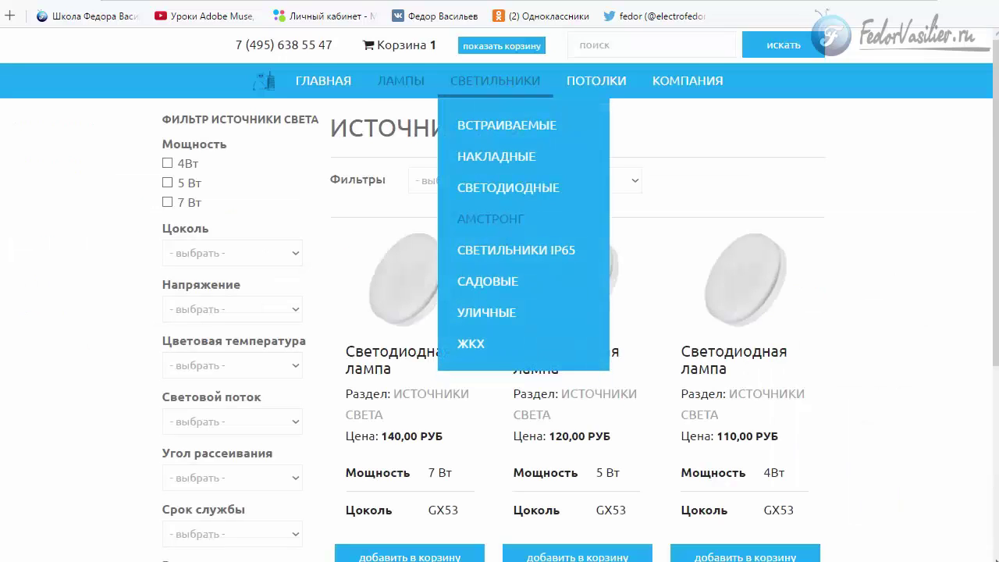
{"action": "left_click", "coordinate": [325, 16]}
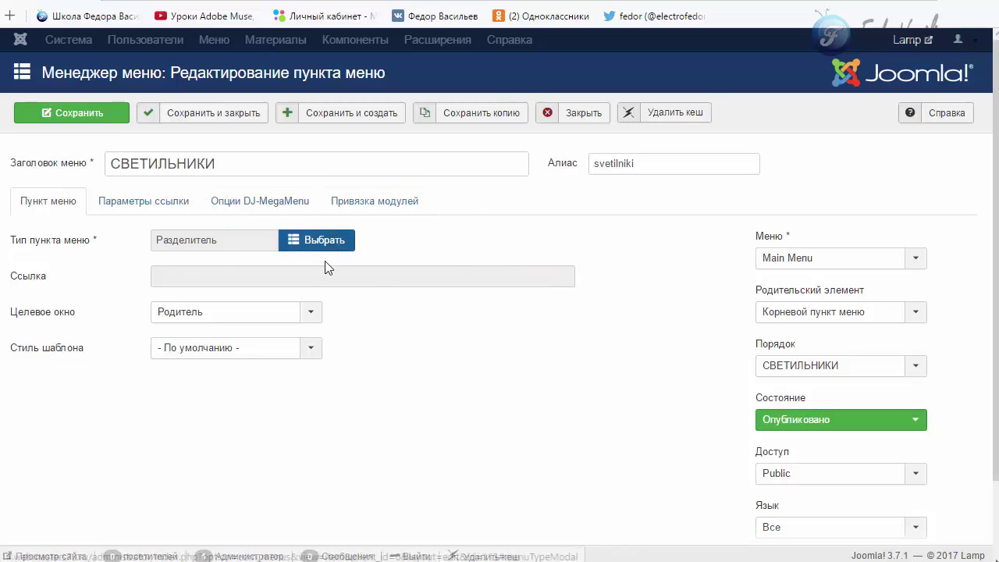
Review the title and Родительский элемент choices of the СВЕТИЛЬНИКИ menu item, and close it without changes
{"action": "left_click", "coordinate": [265, 163]}
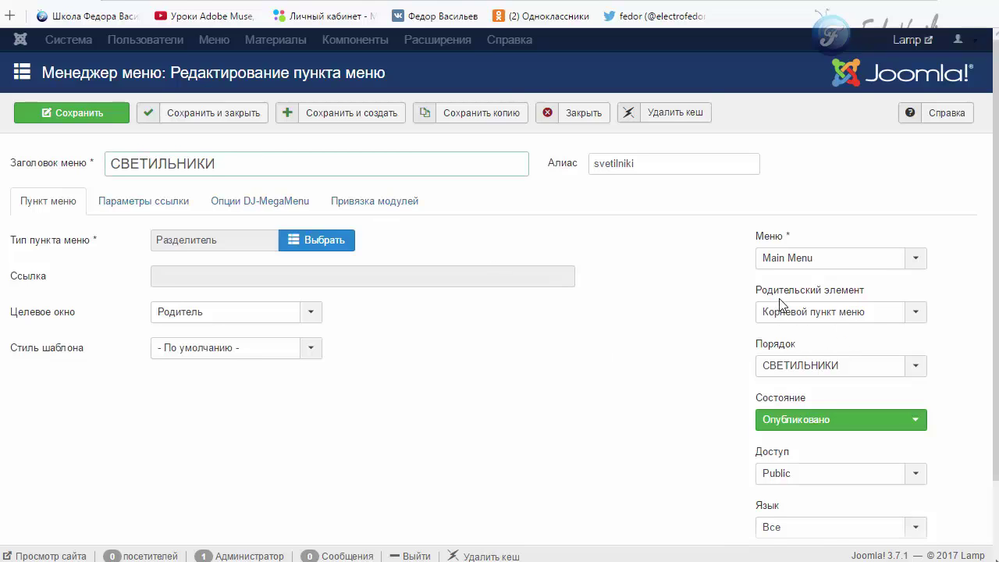
{"action": "left_click_drag", "start_coordinate": [782, 291], "coordinate": [816, 291]}
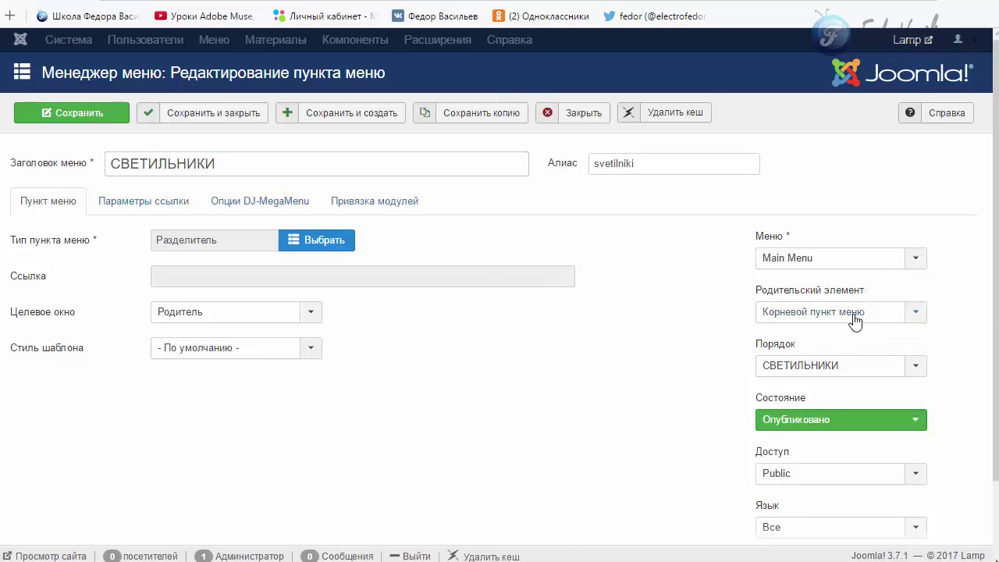
{"action": "left_click", "coordinate": [856, 316]}
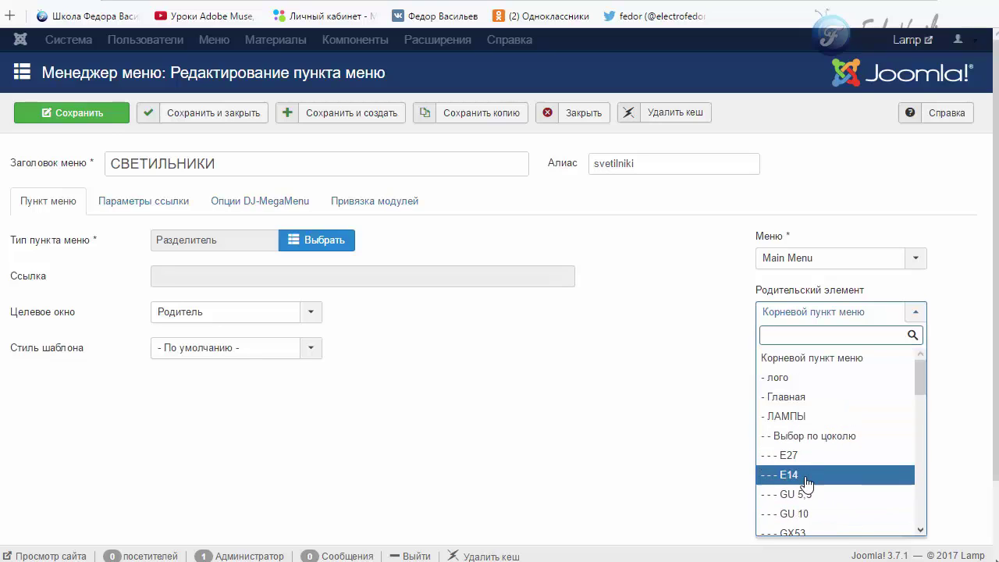
{"action": "scroll", "coordinate": [812, 480], "scroll_direction": "down", "scroll_amount": 1}
{"action": "left_click", "coordinate": [551, 429]}
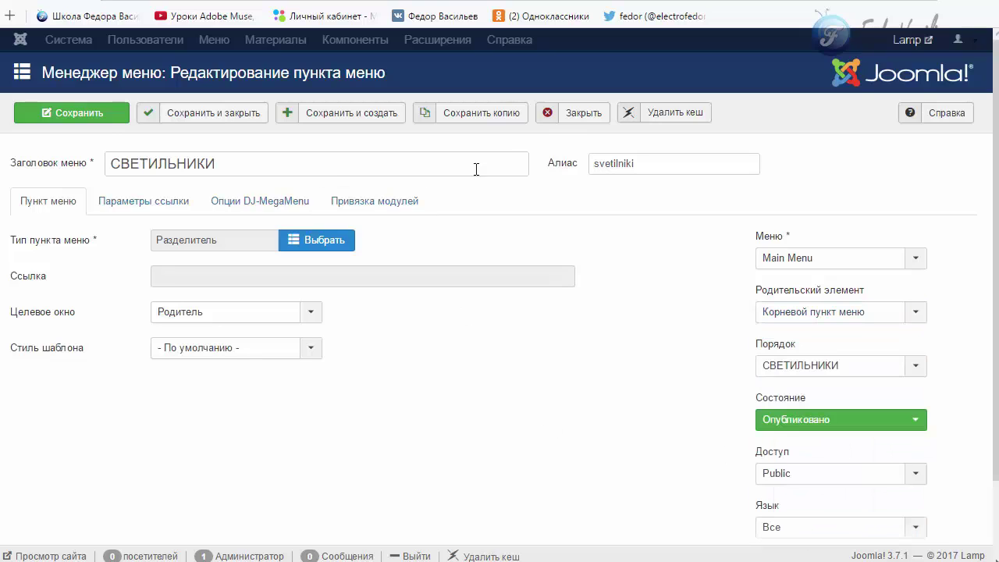
{"action": "left_click", "coordinate": [567, 122]}
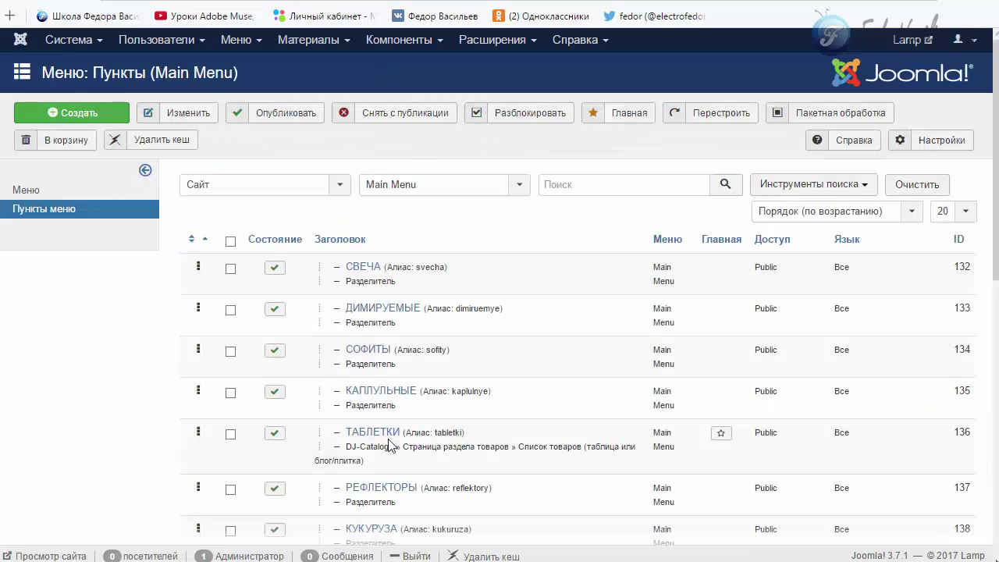
Unpublish the menu items ВСТРАИВАЕМЫЕ, НАКЛАДНЫЕ, СВЕТОДИОДНЫЕ, АМСТРОНГ, СВЕТИЛЬНИКИ IP65, САДОВЫЕ and УЛИЧНЫЕ under СВЕТИЛЬНИКИ
{"action": "left_click", "coordinate": [337, 284]}
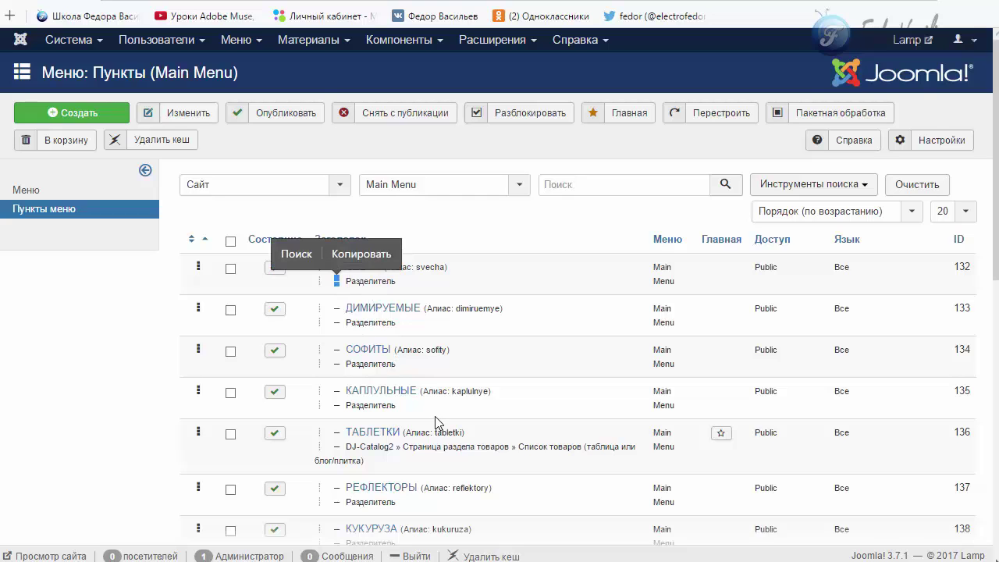
{"action": "scroll", "coordinate": [564, 334], "scroll_direction": "down", "scroll_amount": 3}
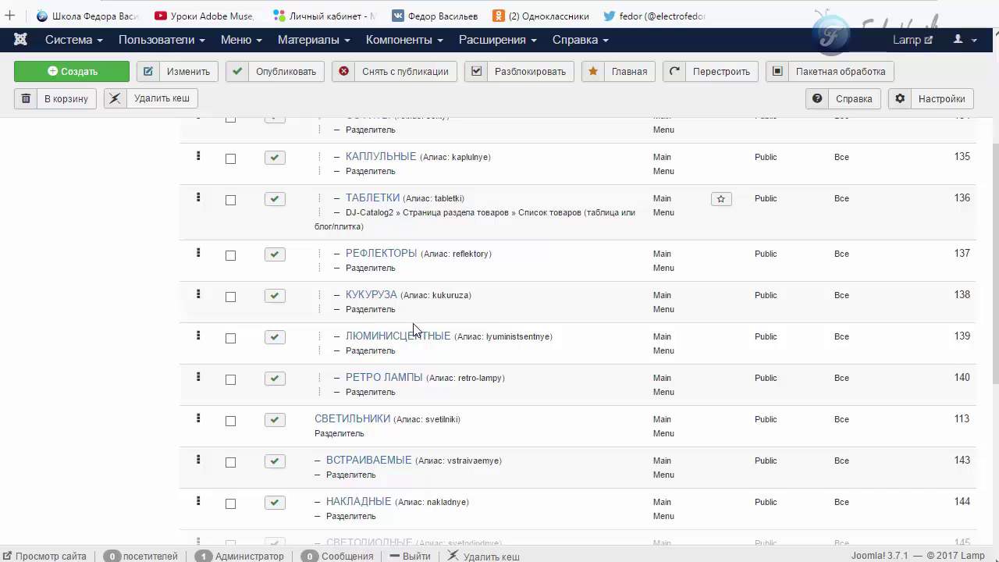
{"action": "scroll", "coordinate": [390, 431], "scroll_direction": "down", "scroll_amount": 2}
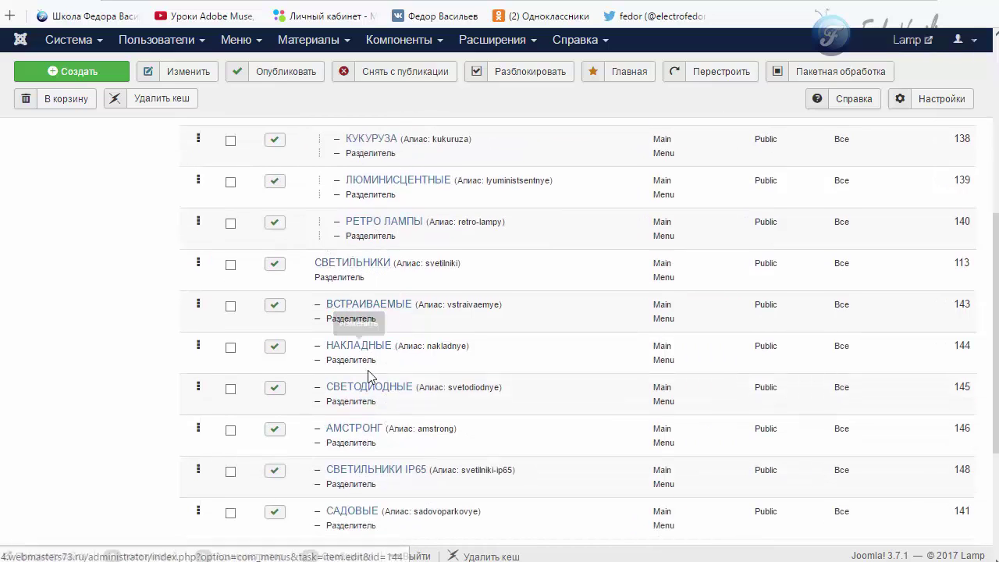
{"action": "left_click", "coordinate": [230, 306]}
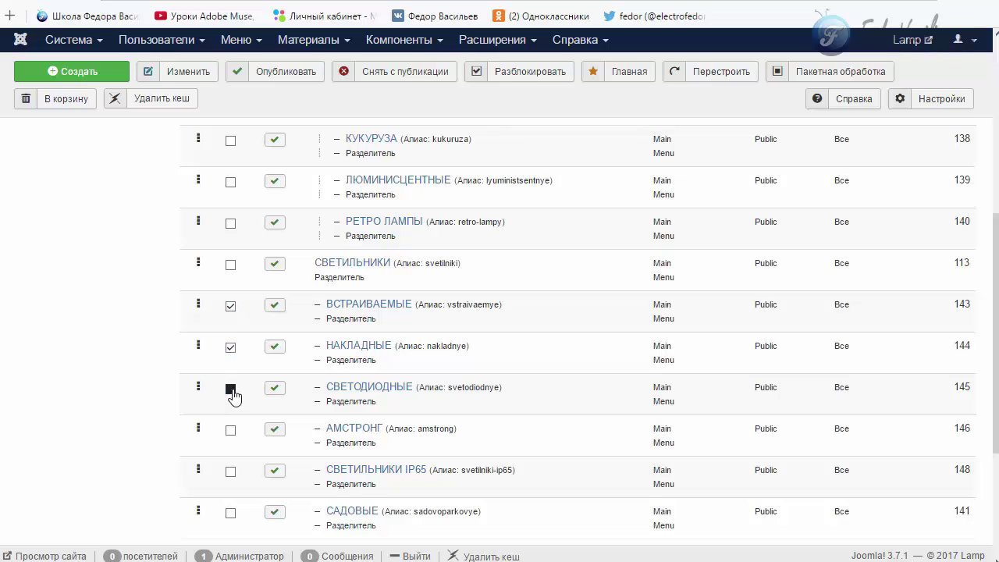
{"action": "left_click", "coordinate": [231, 391]}
{"action": "scroll", "coordinate": [250, 364], "scroll_direction": "down", "scroll_amount": 2}
{"action": "left_click", "coordinate": [231, 275]}
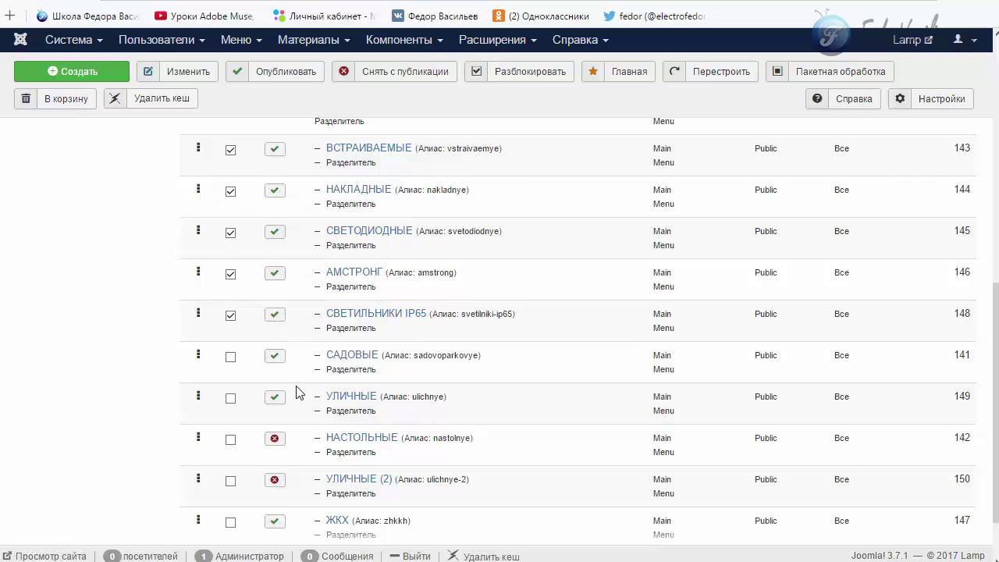
{"action": "left_click", "coordinate": [230, 357]}
{"action": "scroll", "coordinate": [253, 398], "scroll_direction": "down", "scroll_amount": 1}
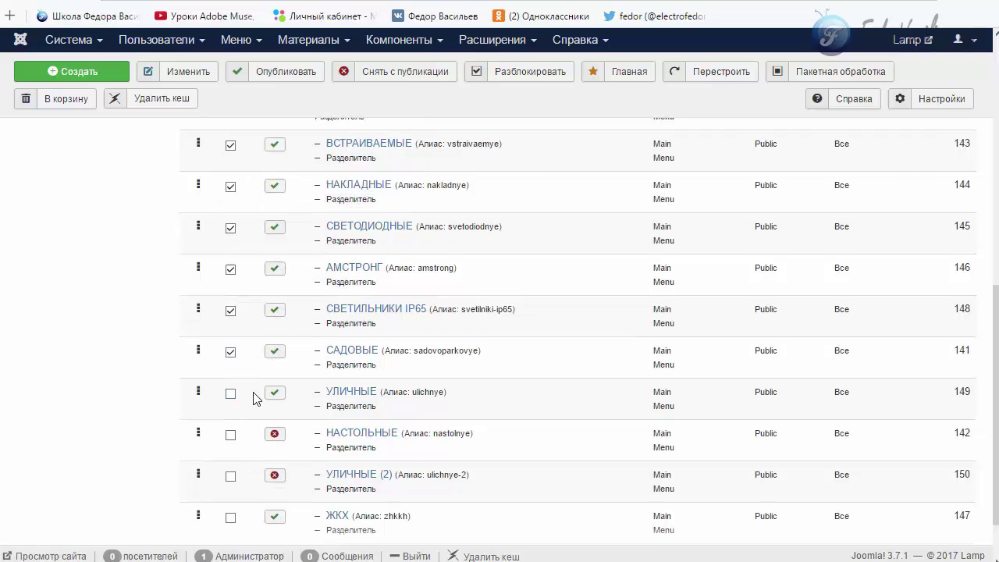
{"action": "scroll", "coordinate": [258, 390], "scroll_direction": "down", "scroll_amount": 2}
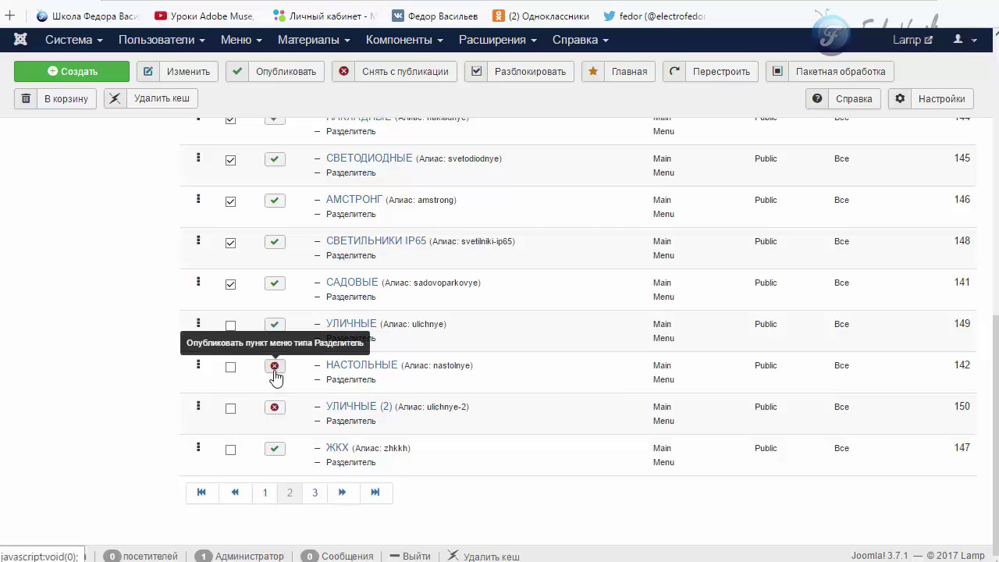
{"action": "scroll", "coordinate": [275, 374], "scroll_direction": "up", "scroll_amount": 3}
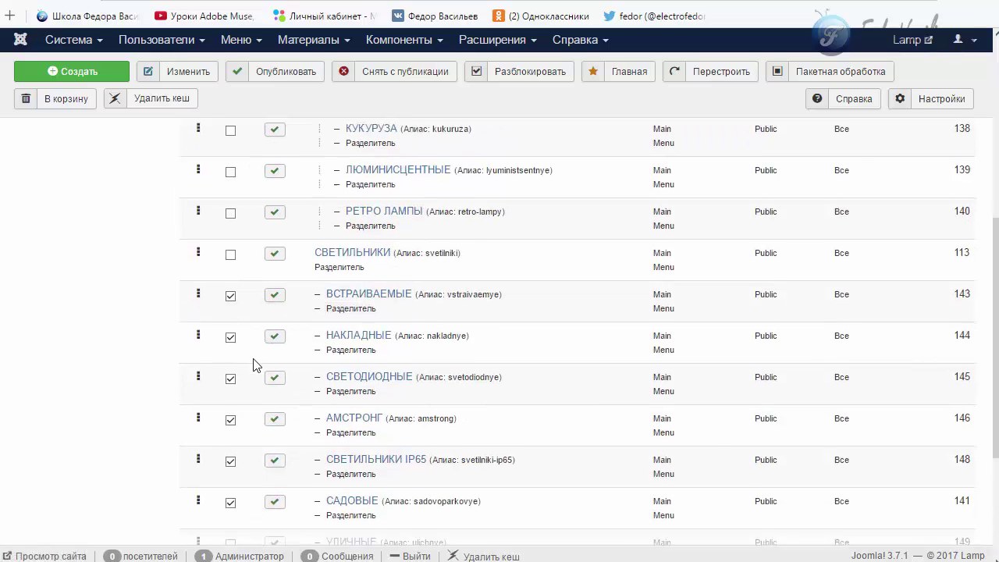
{"action": "scroll", "coordinate": [257, 364], "scroll_direction": "down", "scroll_amount": 3}
{"action": "left_click", "coordinate": [231, 326]}
{"action": "scroll", "coordinate": [265, 343], "scroll_direction": "up", "scroll_amount": 5}
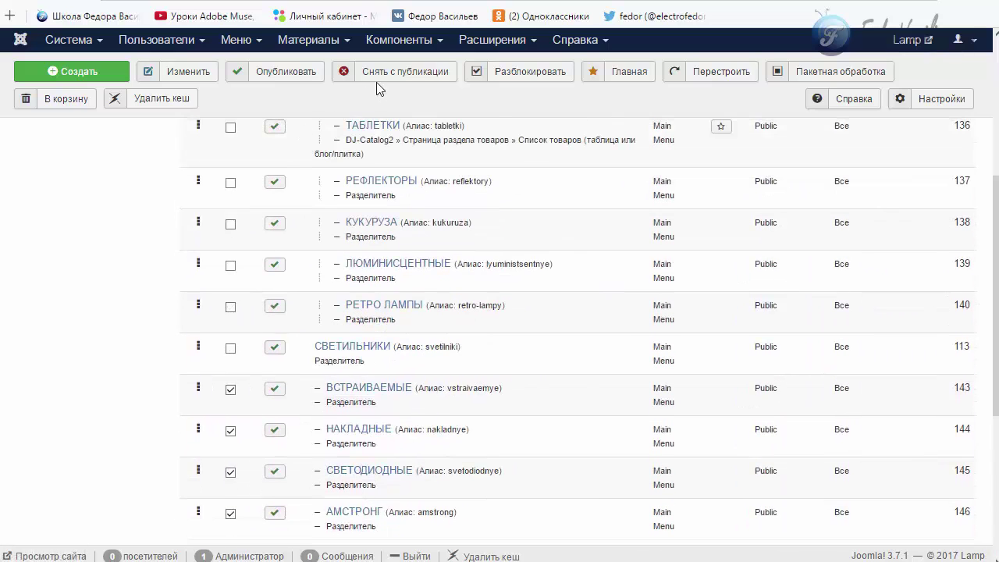
{"action": "scroll", "coordinate": [512, 451], "scroll_direction": "up", "scroll_amount": 3}
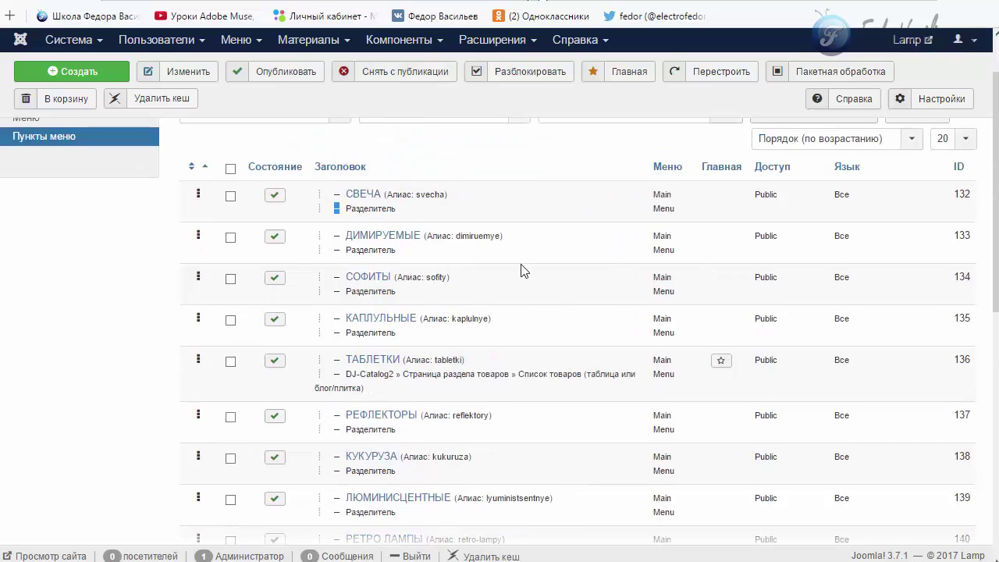
{"action": "scroll", "coordinate": [521, 281], "scroll_direction": "down", "scroll_amount": 3}
{"action": "scroll", "coordinate": [469, 293], "scroll_direction": "down", "scroll_amount": 2}
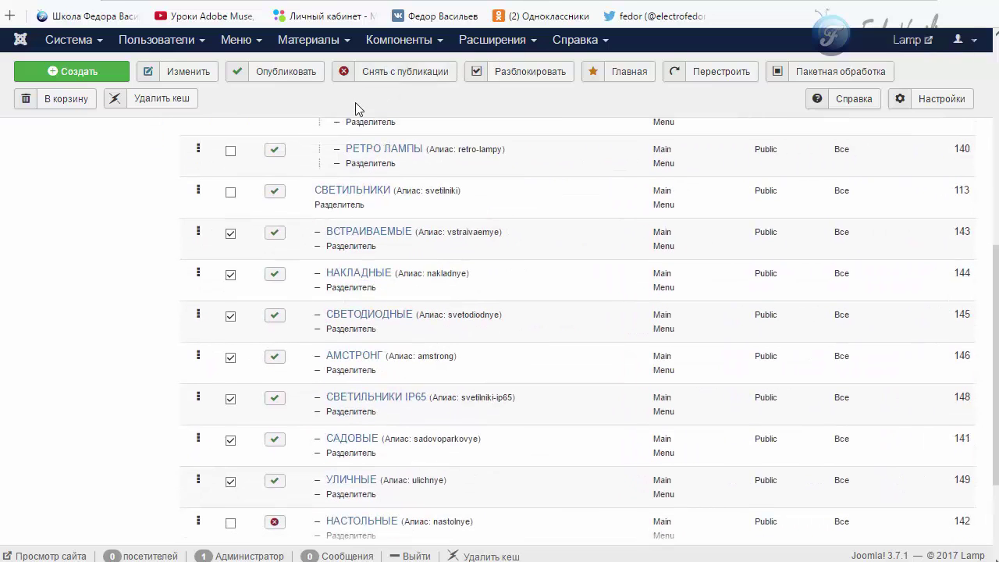
{"action": "left_click", "coordinate": [364, 72]}
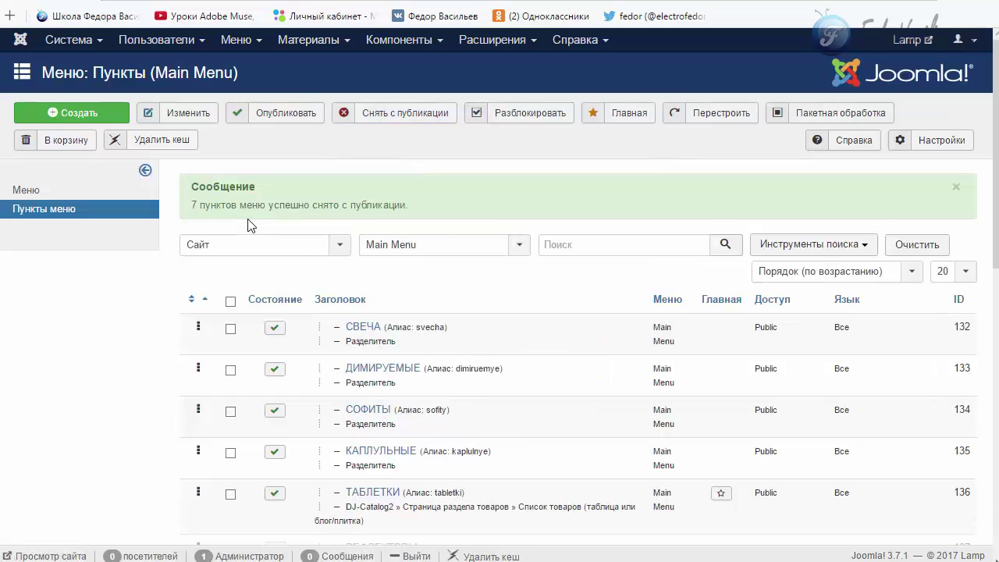
Check the СВЕТИЛЬНИКИ submenu on the live site, and locate the ЖКХ item in the Main Menu list
{"action": "left_click_drag", "start_coordinate": [204, 205], "coordinate": [409, 205]}
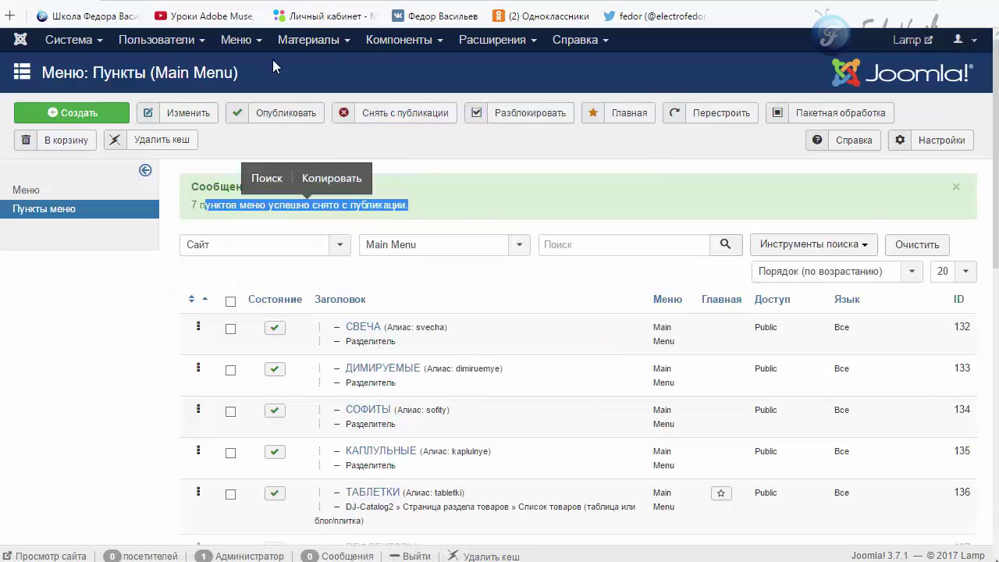
{"action": "key", "text": "ctrl+Tab"}
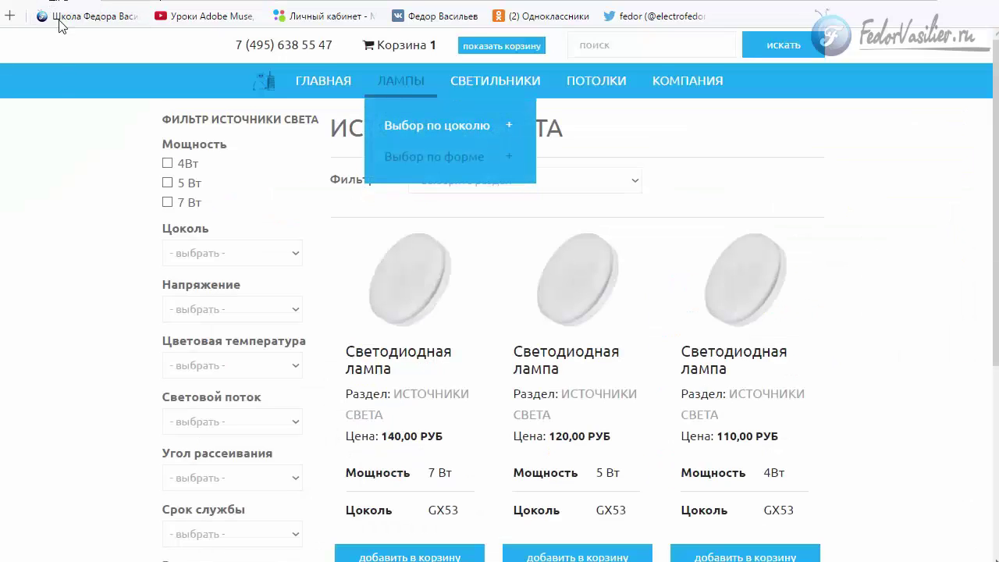
{"action": "mouse_move", "coordinate": [524, 82]}
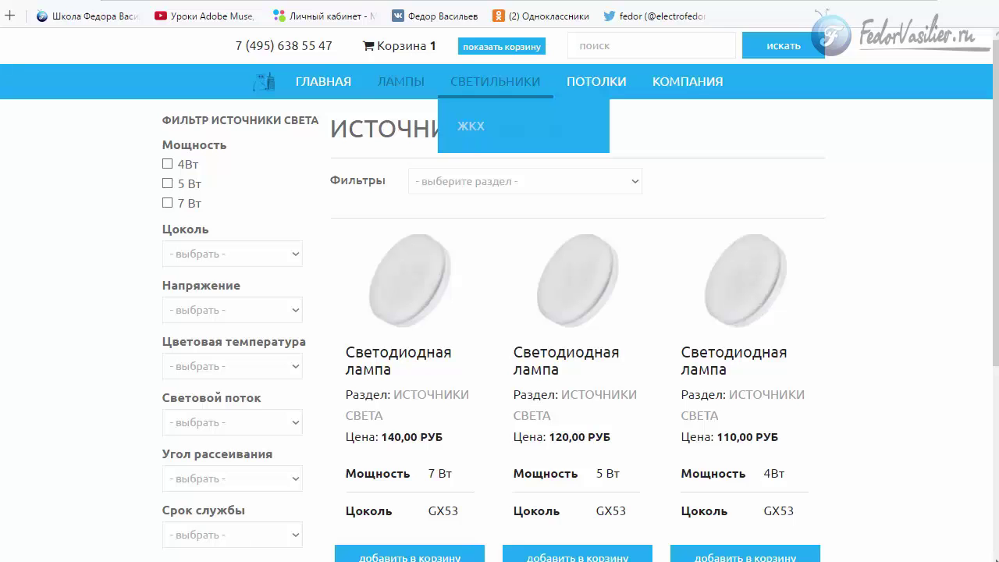
{"action": "key", "text": "ctrl+Tab"}
{"action": "scroll", "coordinate": [517, 289], "scroll_direction": "down", "scroll_amount": 5}
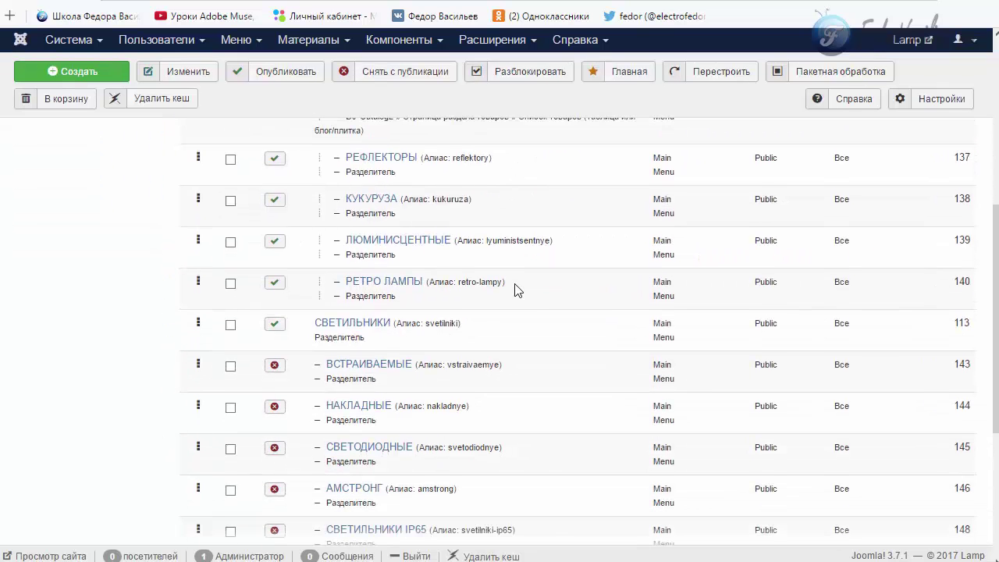
{"action": "scroll", "coordinate": [515, 290], "scroll_direction": "down", "scroll_amount": 4}
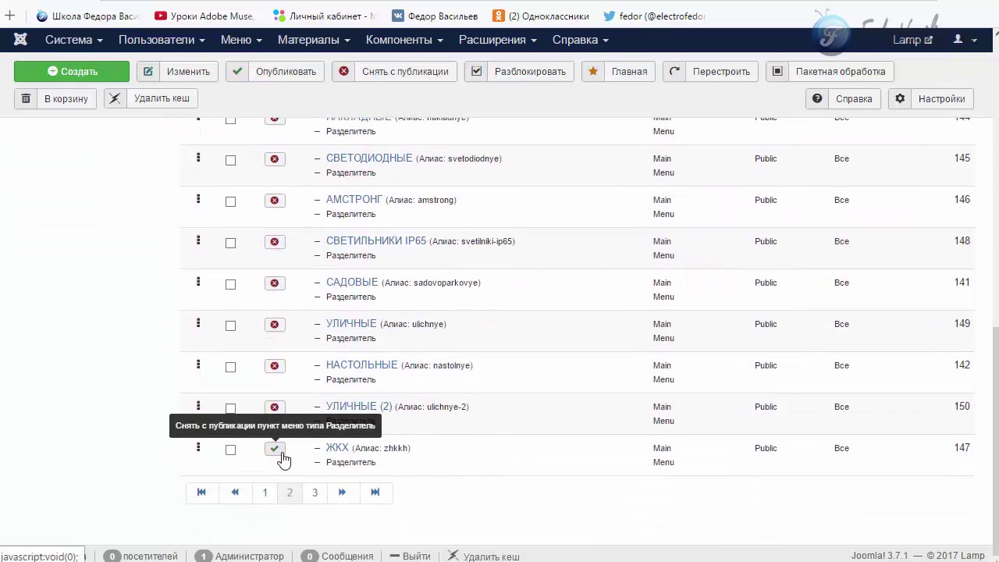
Unpublish the ЖКХ menu item under СВЕТИЛЬНИКИ in the Main Menu list
{"action": "left_click", "coordinate": [432, 459]}
{"action": "left_click", "coordinate": [394, 71]}
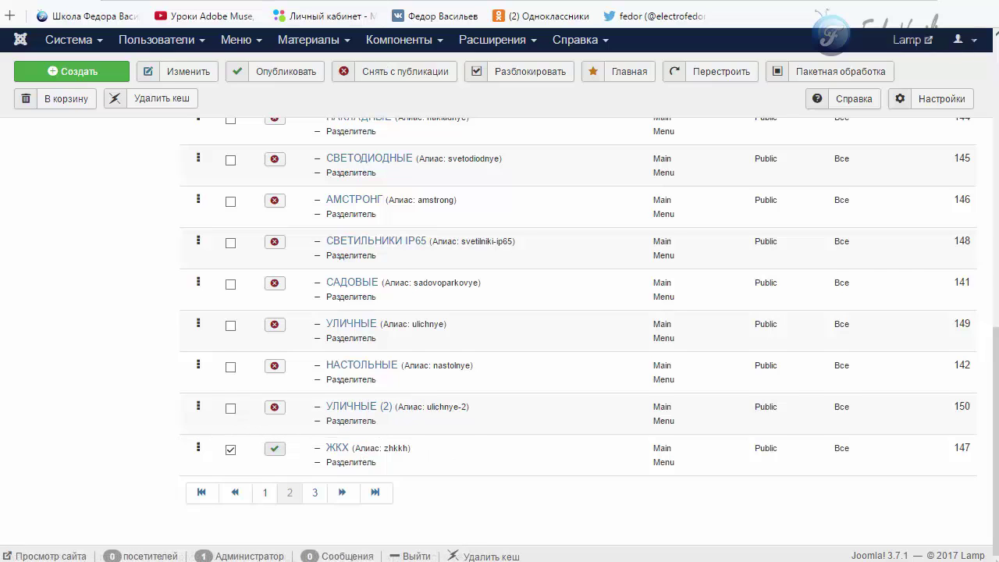
Open the СВЕТИЛЬНИКИ menu item, review its Родительский элемент setting, and close it without changes
{"action": "scroll", "coordinate": [336, 158], "scroll_direction": "down", "scroll_amount": 5}
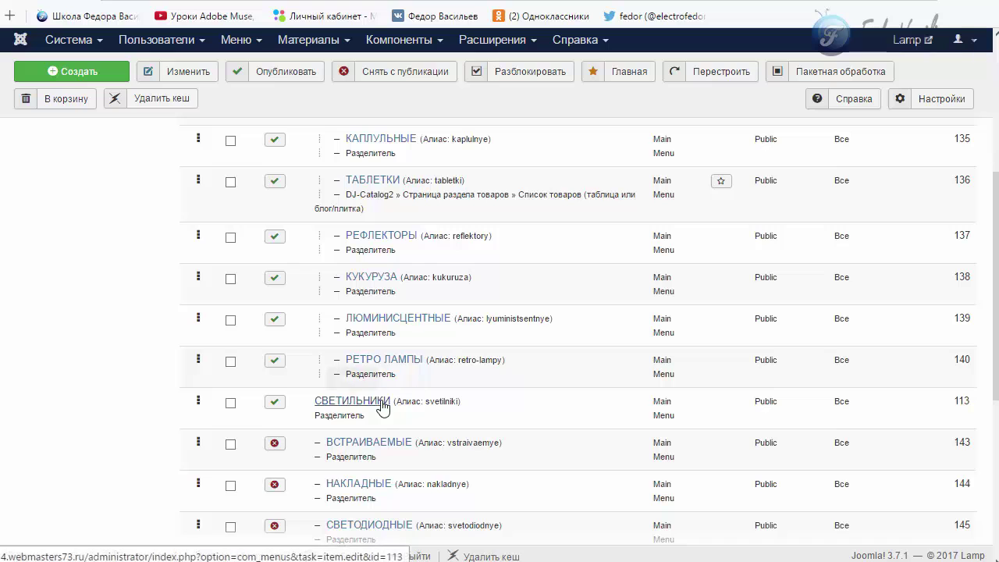
{"action": "left_click", "coordinate": [343, 403]}
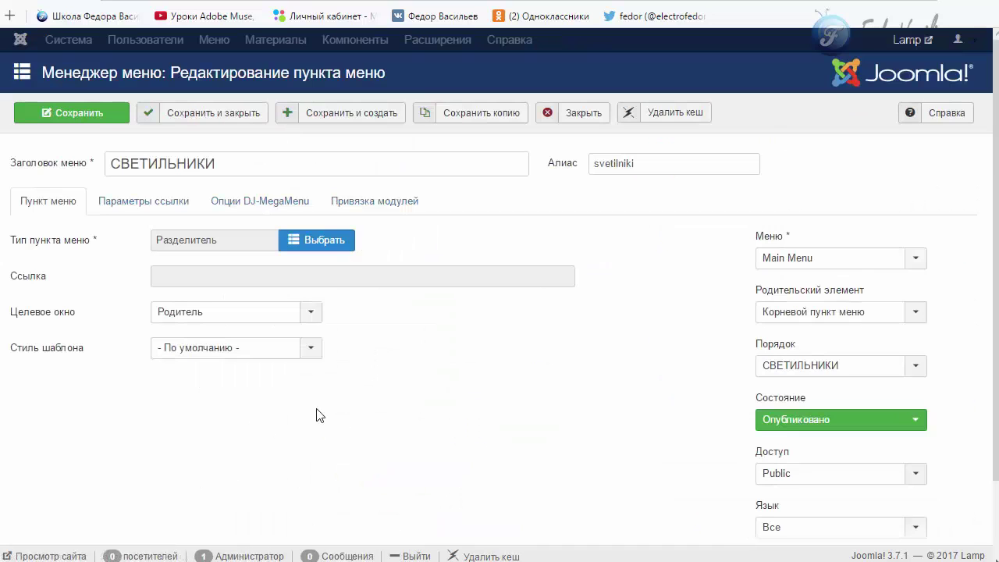
{"action": "left_click_drag", "start_coordinate": [857, 291], "coordinate": [754, 291]}
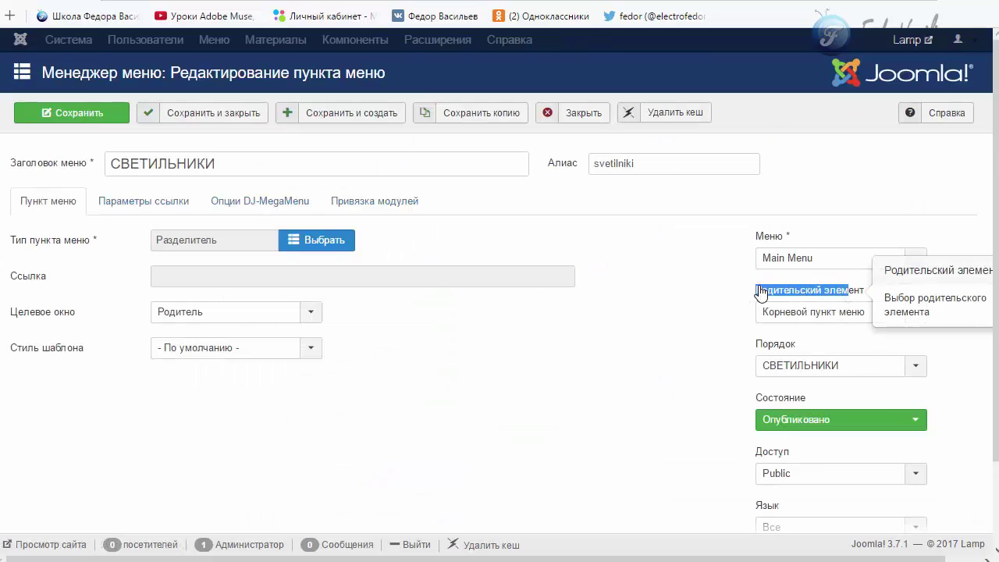
{"action": "left_click", "coordinate": [644, 310]}
{"action": "left_click", "coordinate": [555, 123]}
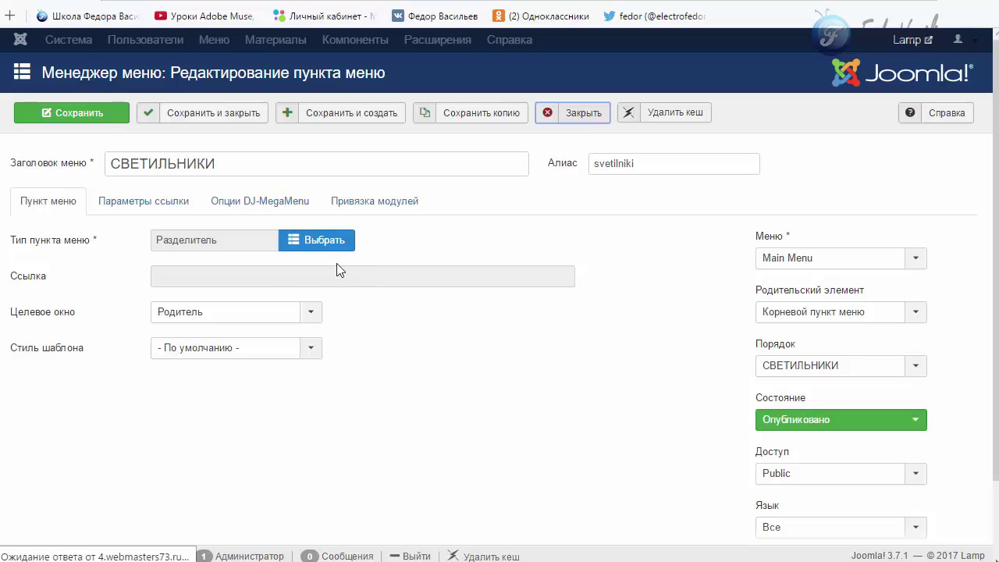
Check the top menu's submenus and the ИСТОЧНИКИ СВЕТА page on the live site against the Main Menu item list
{"action": "key", "text": "ctrl+Tab"}
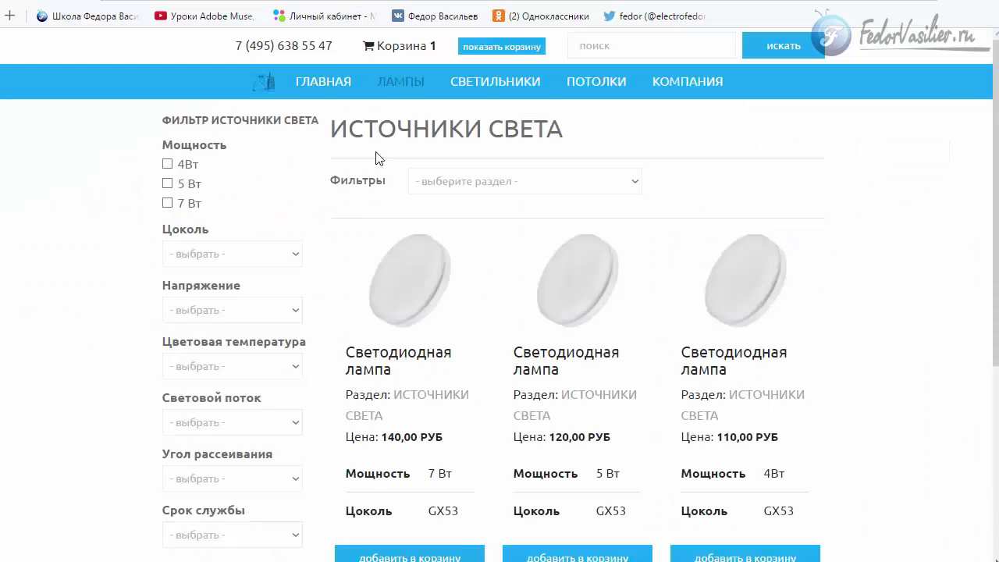
{"action": "mouse_move", "coordinate": [491, 116]}
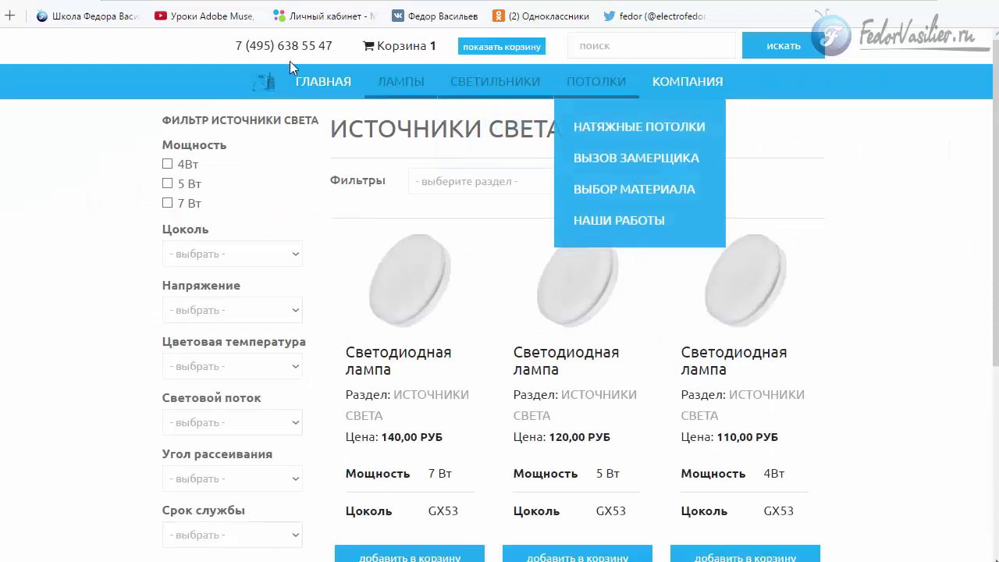
{"action": "left_click", "coordinate": [494, 174]}
{"action": "left_click", "coordinate": [817, 192]}
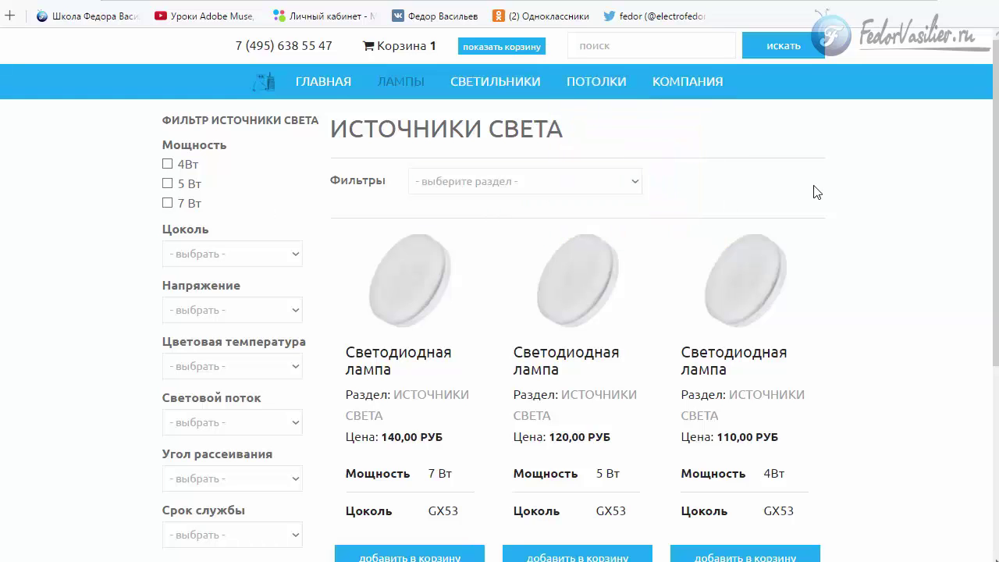
{"action": "scroll", "coordinate": [816, 192], "scroll_direction": "down", "scroll_amount": 3}
{"action": "scroll", "coordinate": [816, 192], "scroll_direction": "up", "scroll_amount": 3}
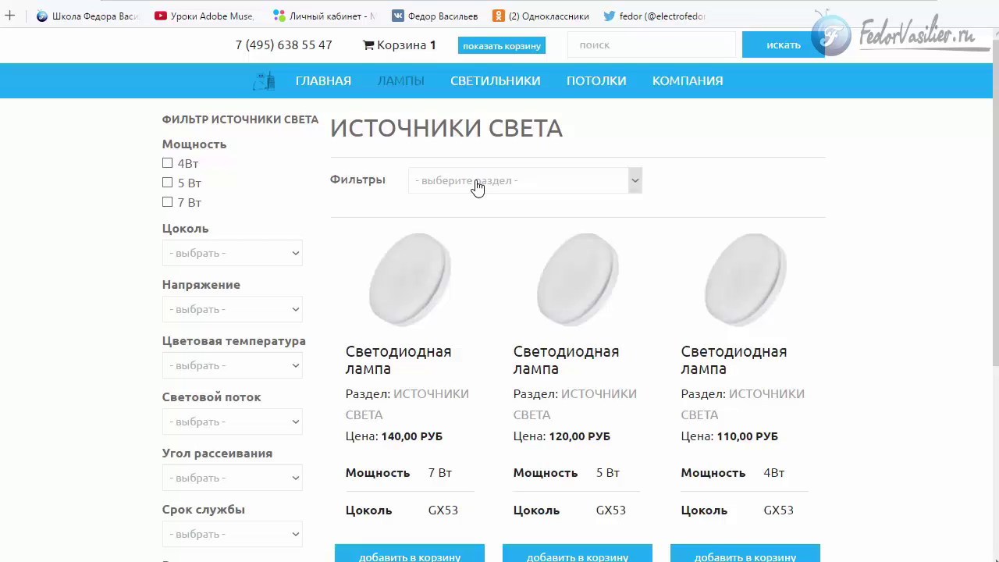
{"action": "mouse_move", "coordinate": [566, 92]}
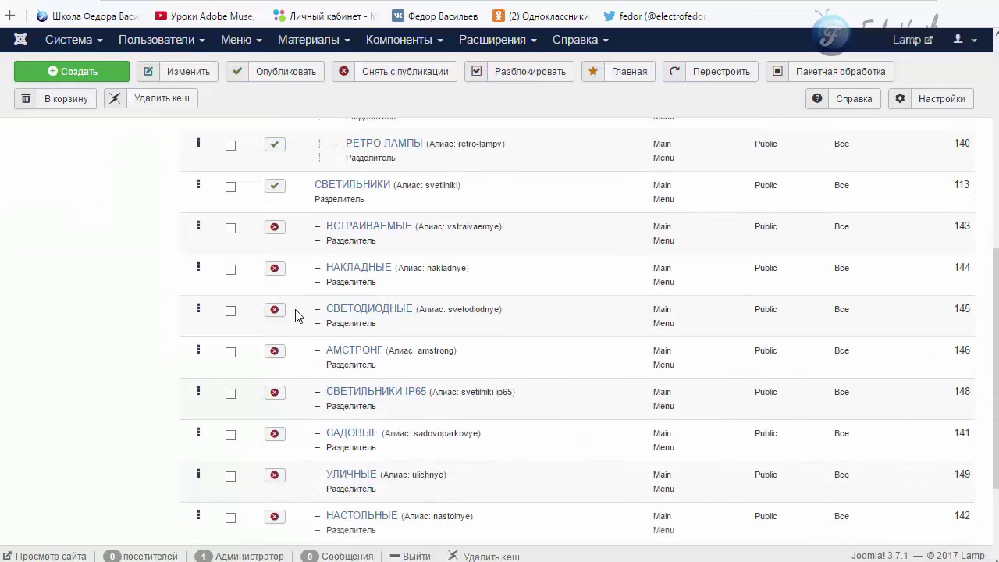
{"action": "scroll", "coordinate": [295, 315], "scroll_direction": "down", "scroll_amount": 3}
{"action": "scroll", "coordinate": [297, 313], "scroll_direction": "up", "scroll_amount": 9}
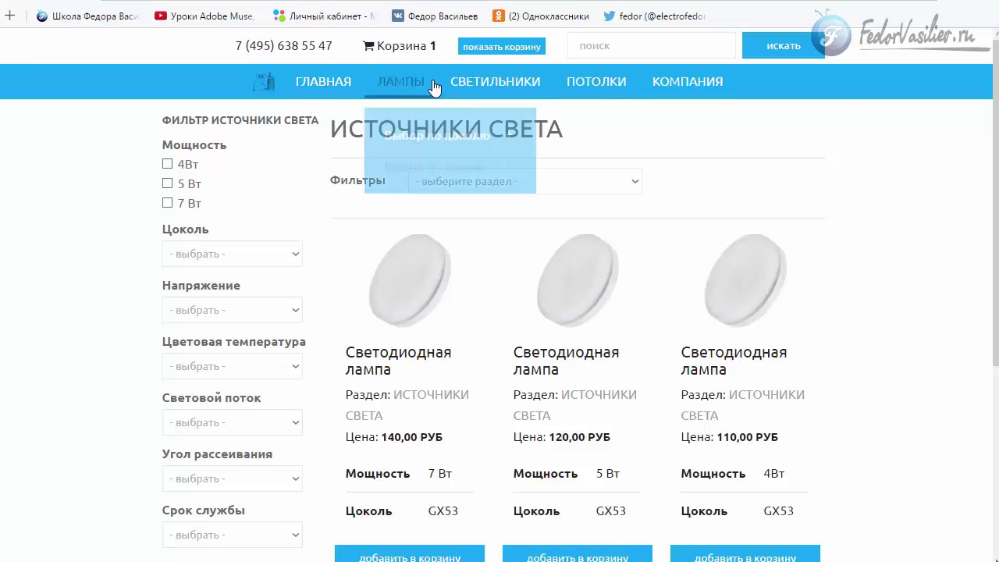
Locate the Акции entry among the footer menu links on the live site
{"action": "scroll", "coordinate": [402, 330], "scroll_direction": "down", "scroll_amount": 4}
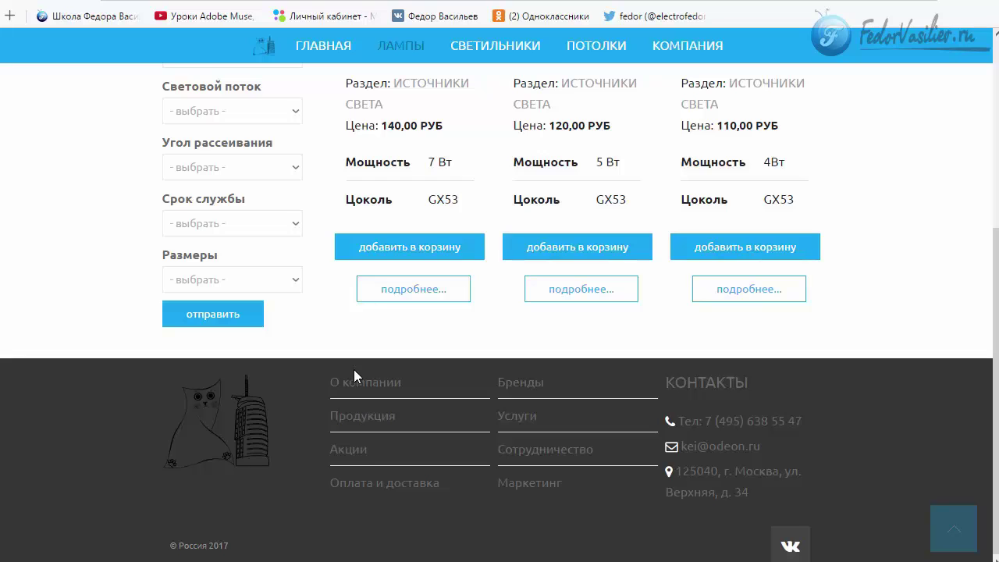
{"action": "double_click", "coordinate": [349, 450]}
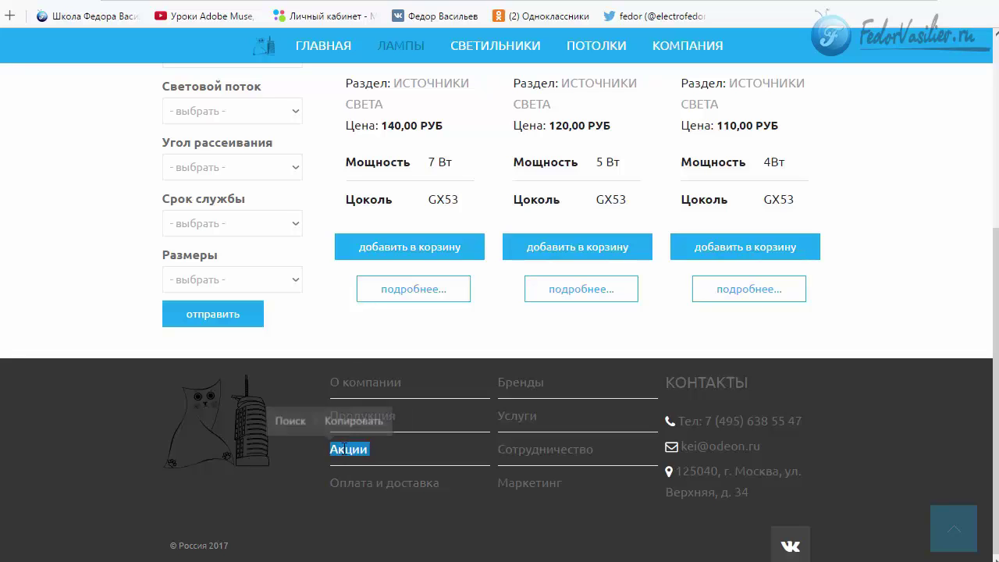
{"action": "left_click", "coordinate": [353, 451]}
{"action": "left_click_drag", "start_coordinate": [479, 441], "coordinate": [345, 451]}
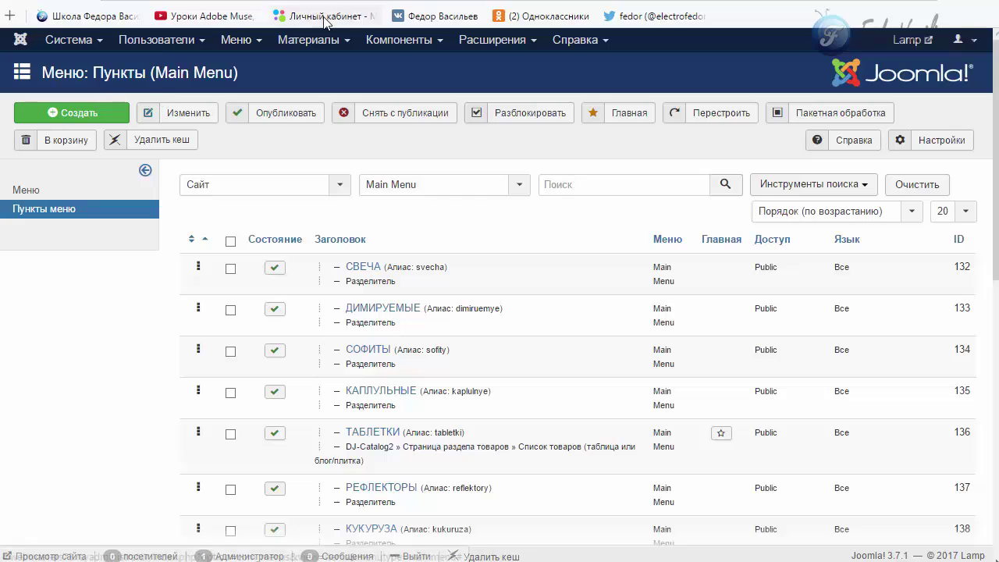
Create a new article titled "тест" with the body text "тест"
{"action": "left_click", "coordinate": [251, 39]}
{"action": "mouse_move", "coordinate": [289, 49]}
{"action": "mouse_move", "coordinate": [313, 66]}
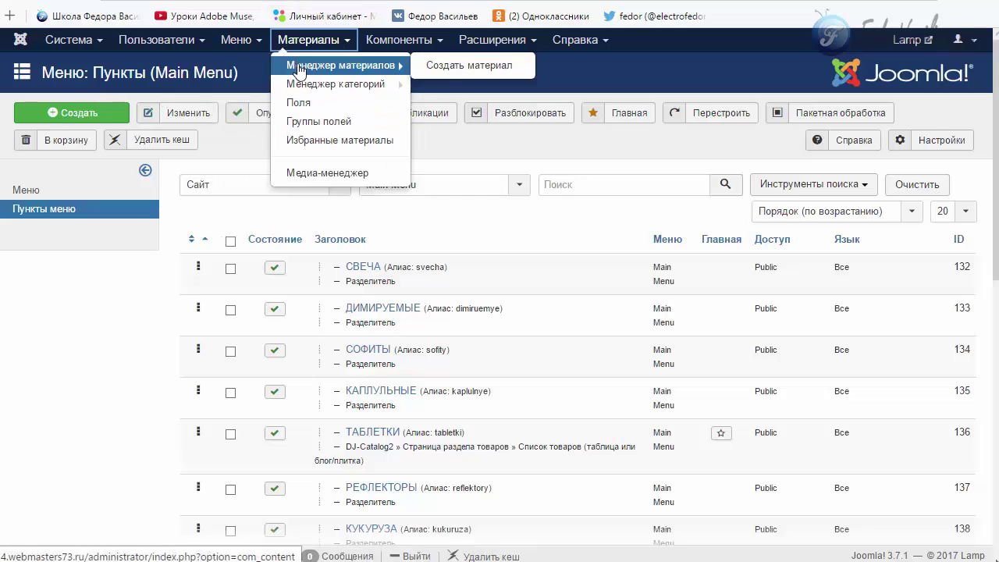
{"action": "left_click", "coordinate": [453, 67]}
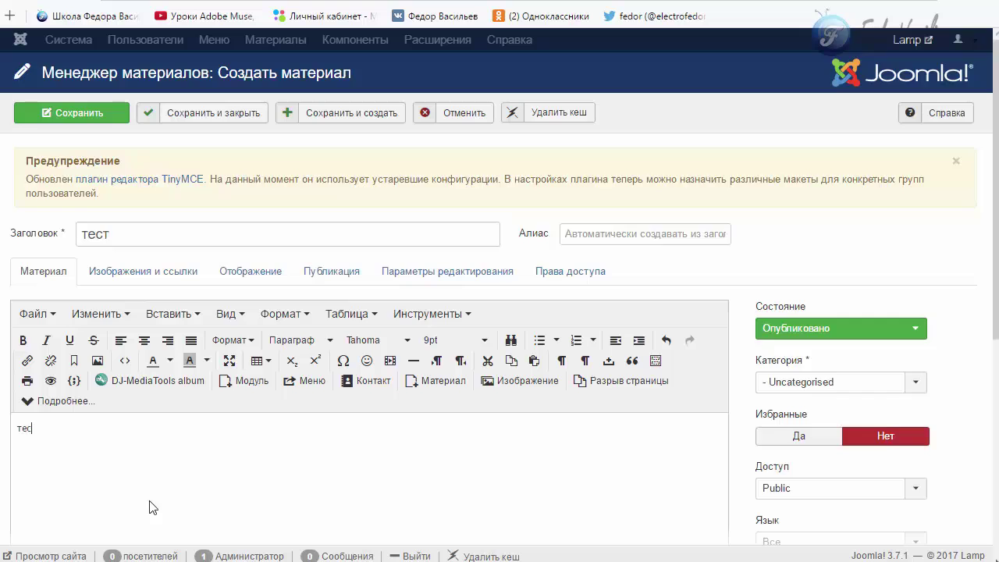
{"action": "type", "text": "тес"}
{"action": "scroll", "coordinate": [152, 491], "scroll_direction": "down", "scroll_amount": 5}
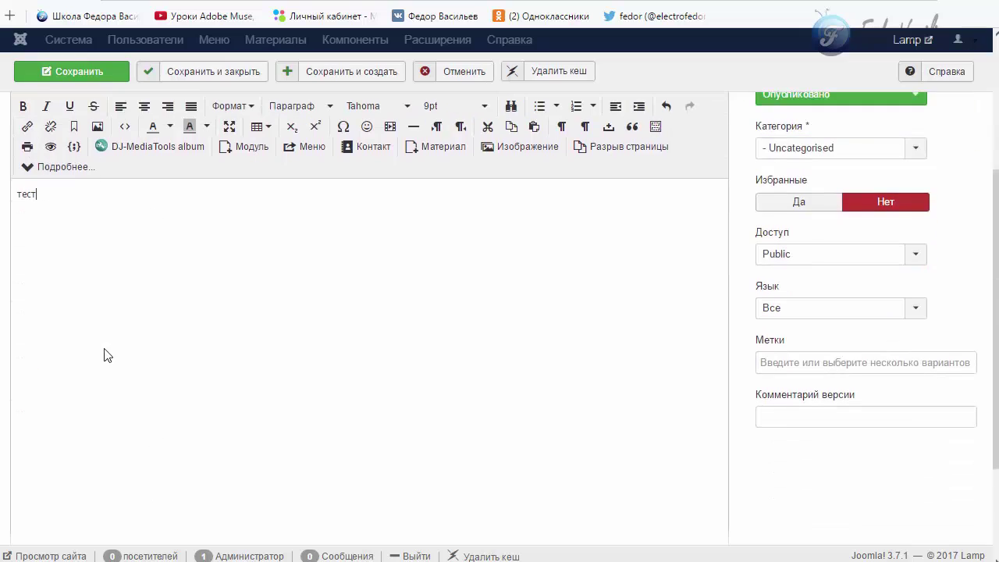
{"action": "scroll", "coordinate": [289, 356], "scroll_direction": "up", "scroll_amount": 5}
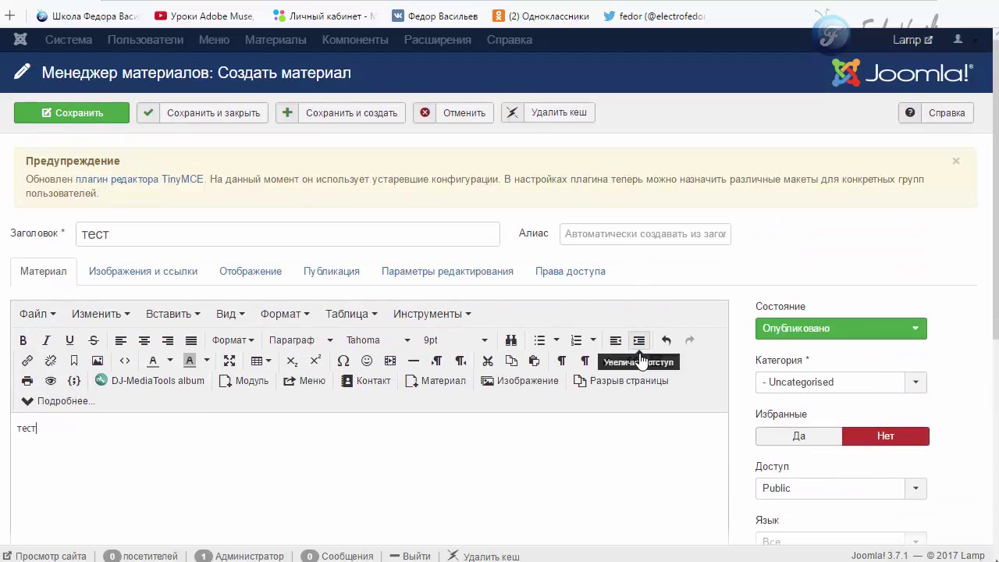
Keep the article in the Uncategorised category, and save and close it
{"action": "left_click", "coordinate": [818, 384]}
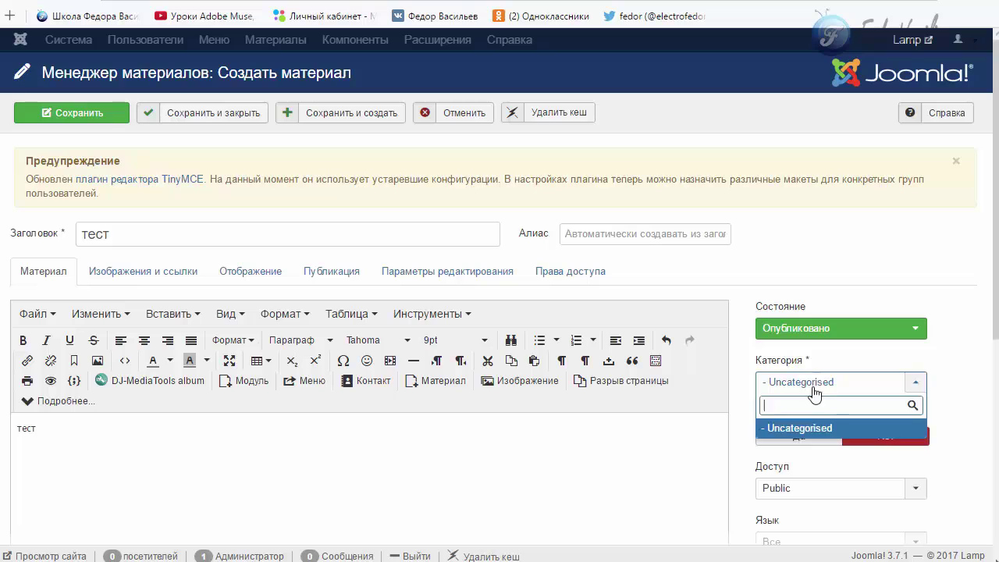
{"action": "left_click", "coordinate": [785, 429]}
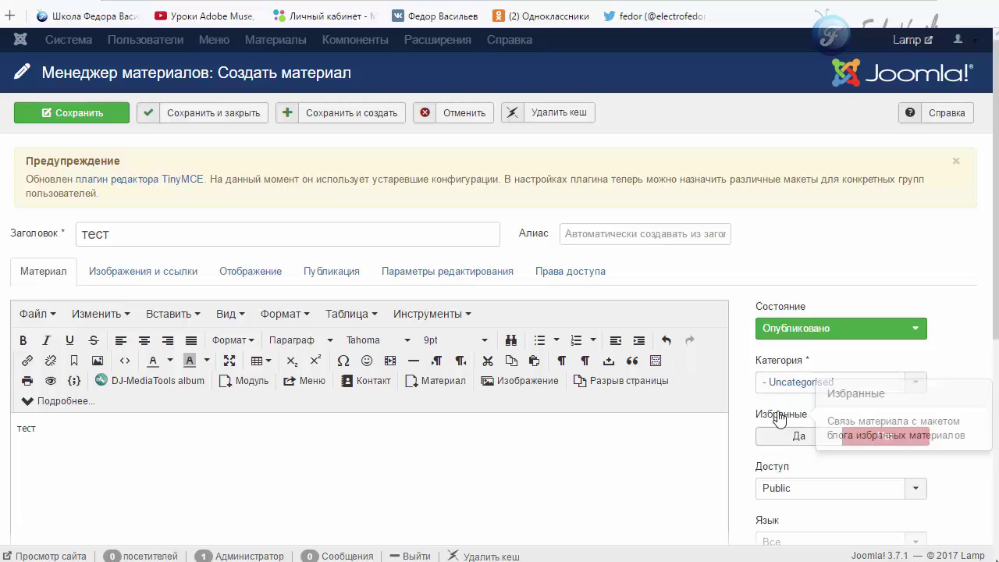
{"action": "scroll", "coordinate": [784, 391], "scroll_direction": "down", "scroll_amount": 2}
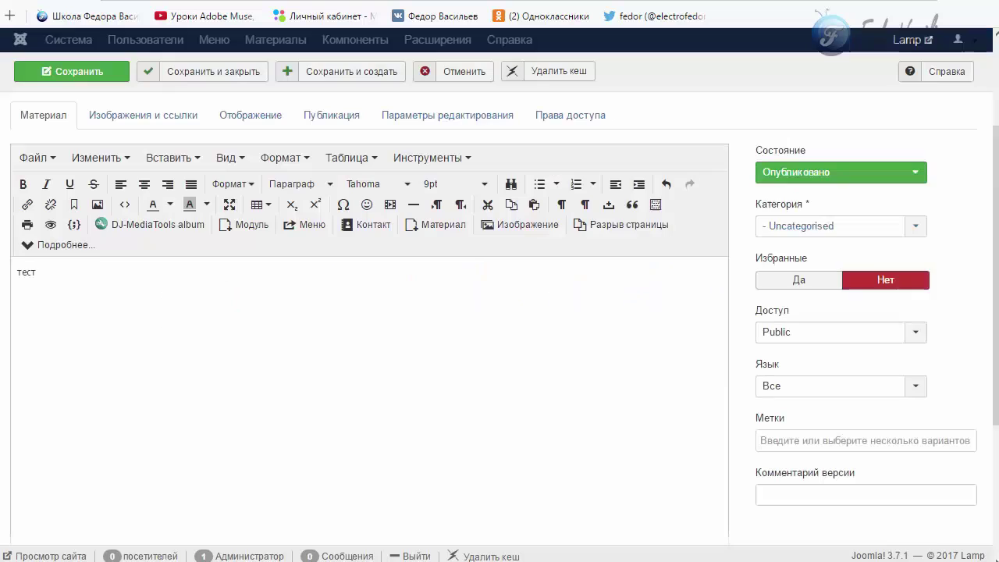
{"action": "left_click", "coordinate": [788, 229]}
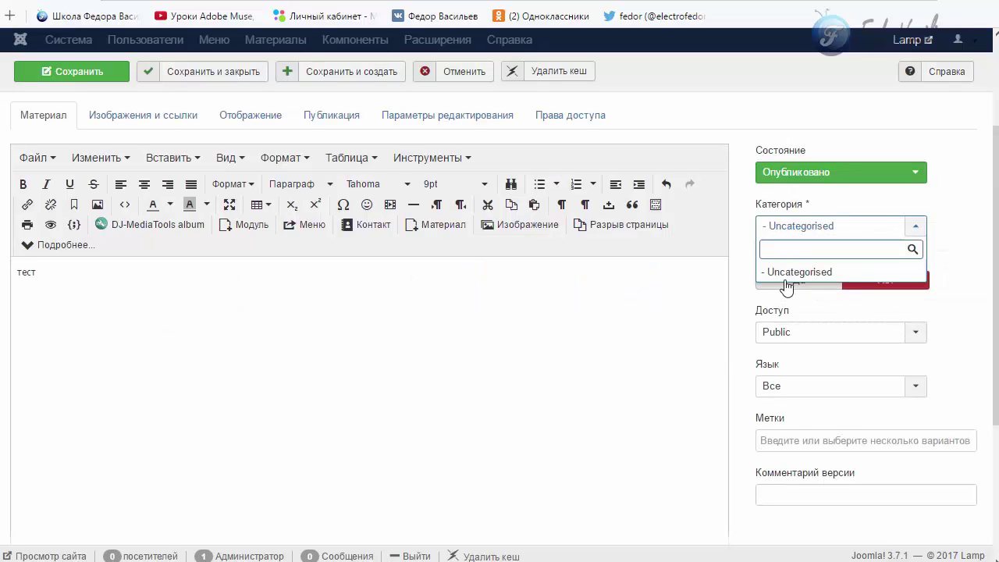
{"action": "left_click", "coordinate": [786, 272]}
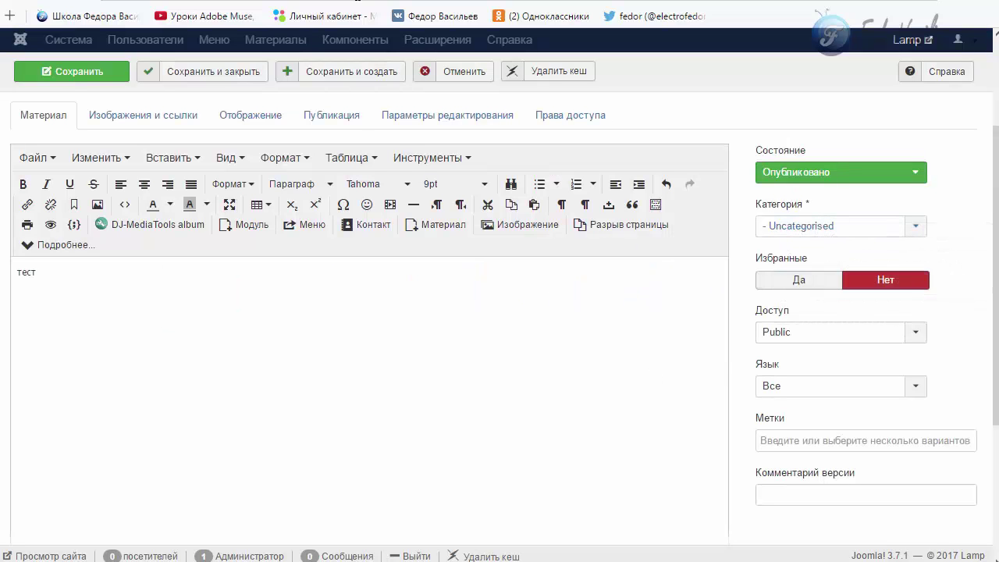
{"action": "scroll", "coordinate": [343, 273], "scroll_direction": "up", "scroll_amount": 2}
{"action": "left_click", "coordinate": [777, 383]}
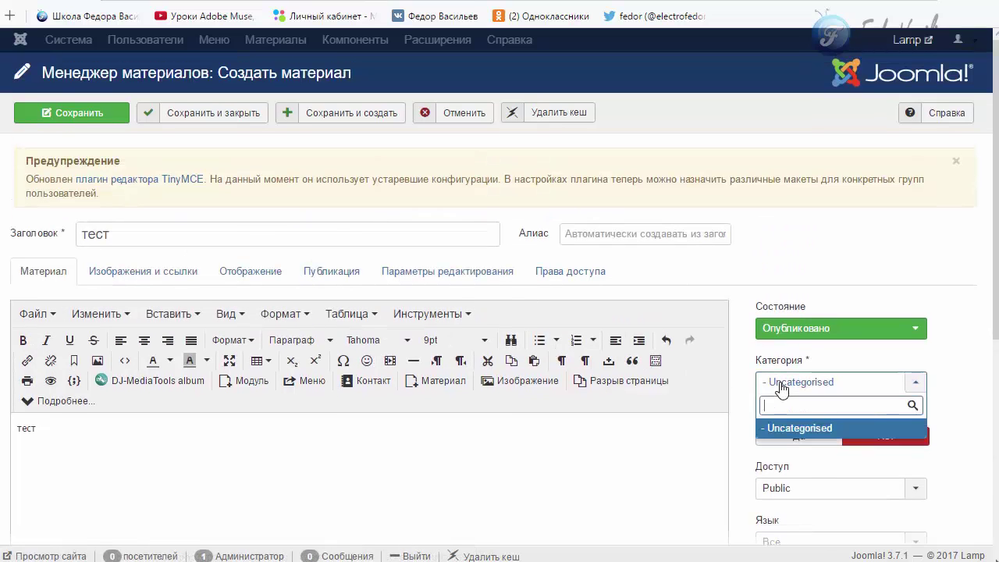
{"action": "left_click", "coordinate": [794, 430]}
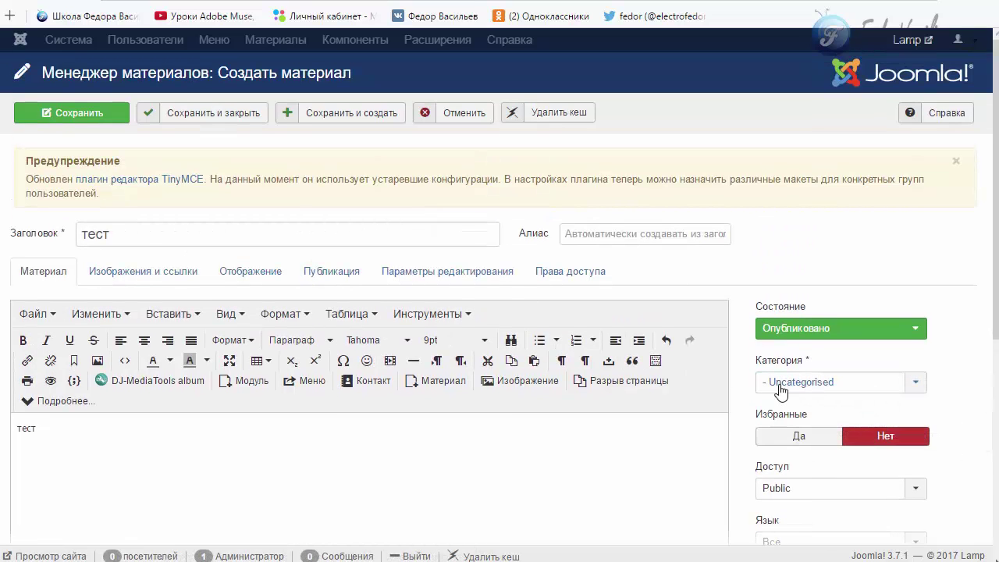
{"action": "left_click", "coordinate": [250, 113]}
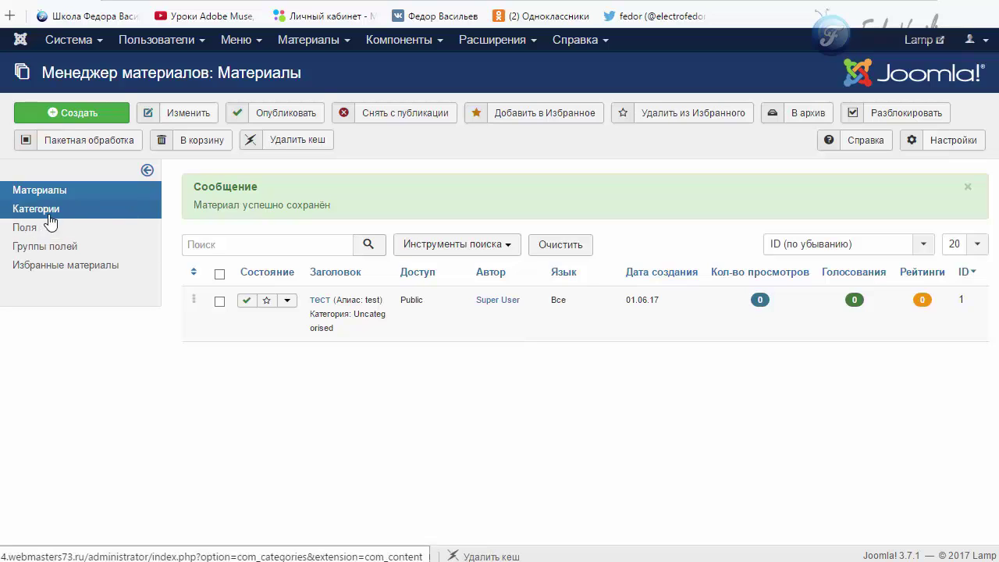
Find the Акции item among the footer menus, in menu futer 2, and open it for editing
{"action": "double_click", "coordinate": [318, 301]}
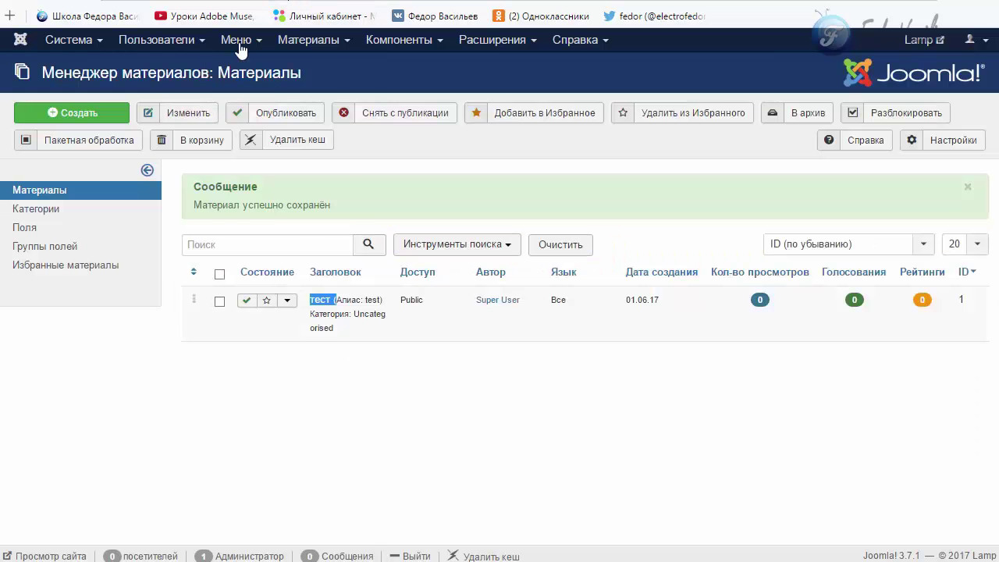
{"action": "left_click", "coordinate": [238, 46]}
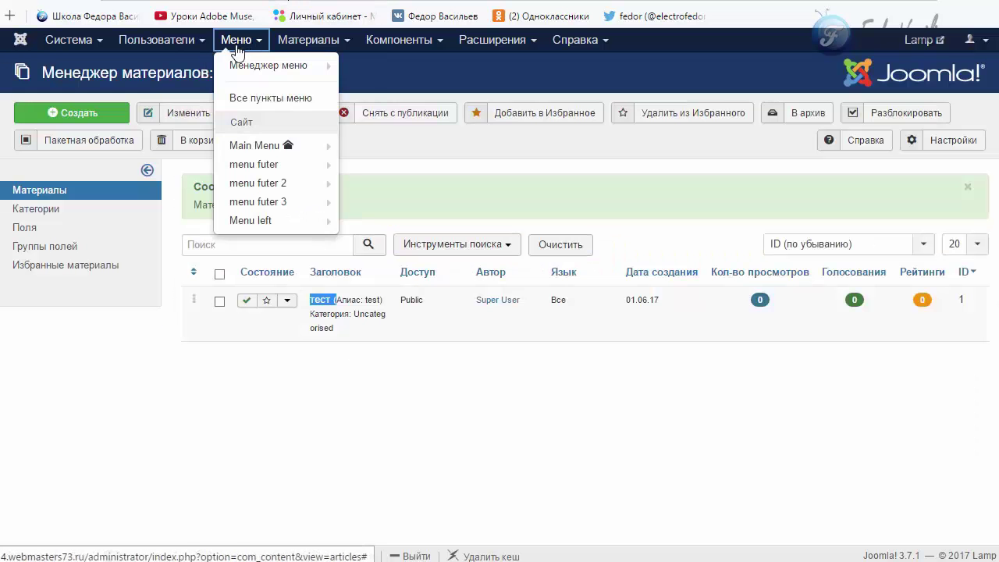
{"action": "left_click", "coordinate": [308, 40]}
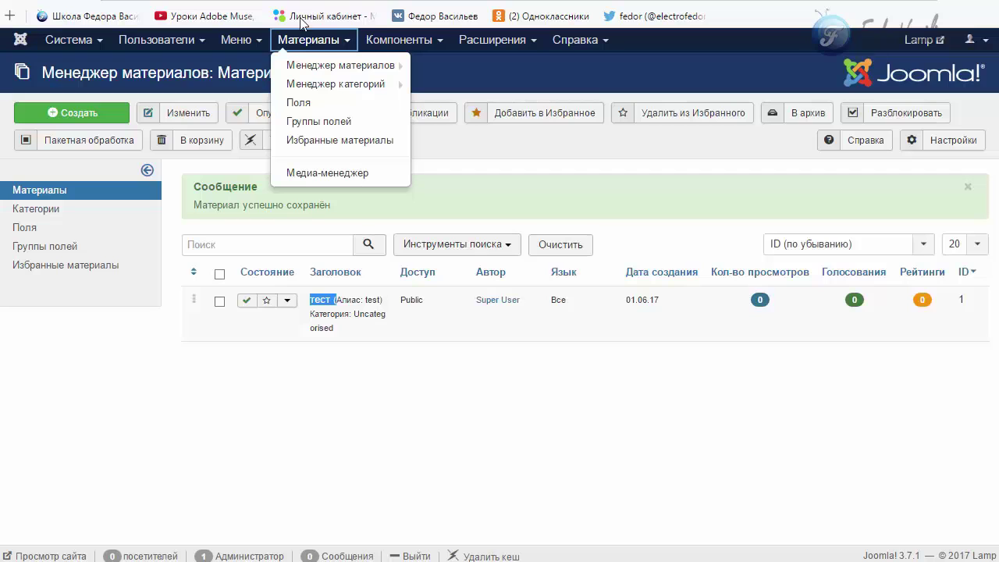
{"action": "left_click", "coordinate": [236, 40]}
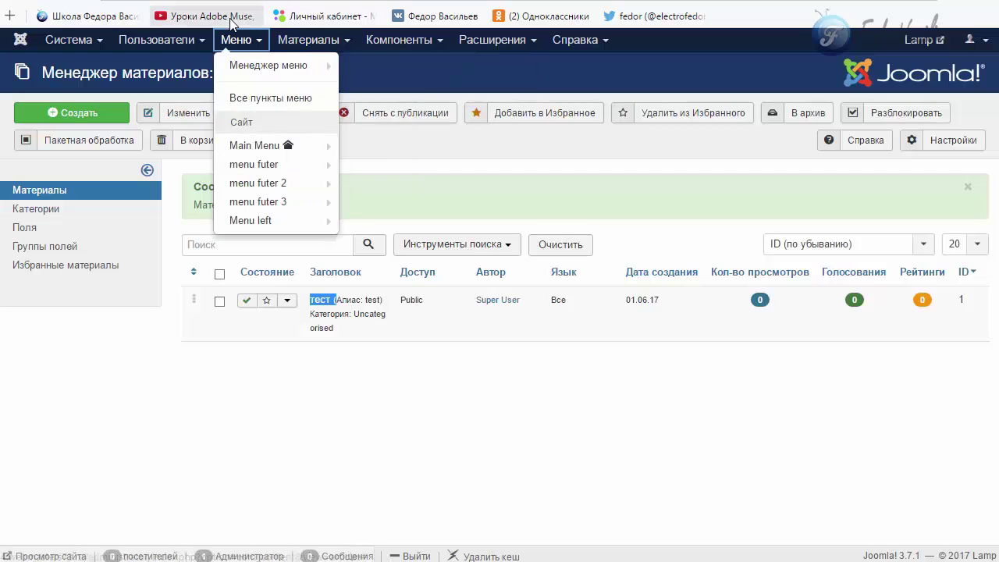
{"action": "left_click", "coordinate": [253, 167]}
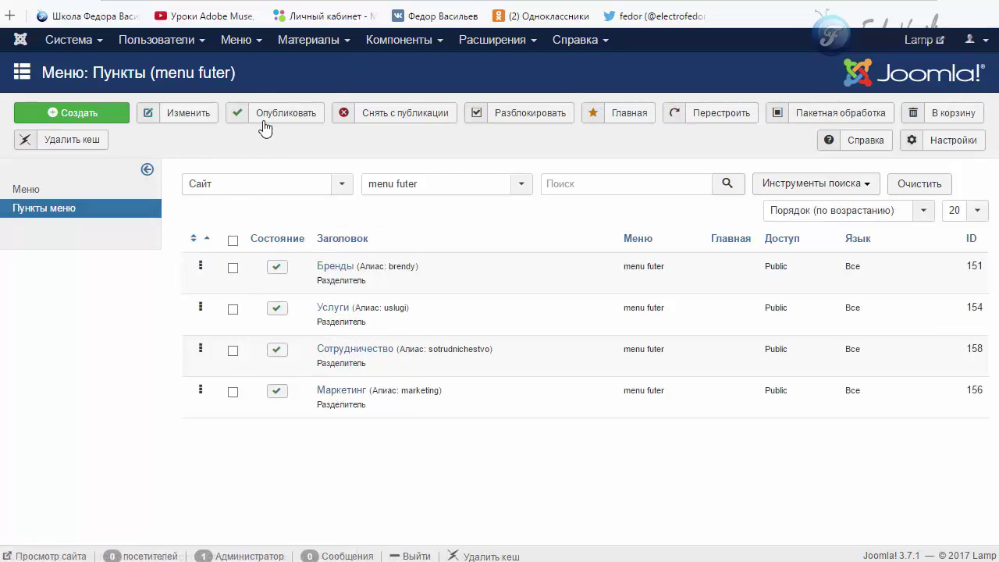
{"action": "left_click", "coordinate": [242, 46]}
{"action": "left_click", "coordinate": [242, 201]}
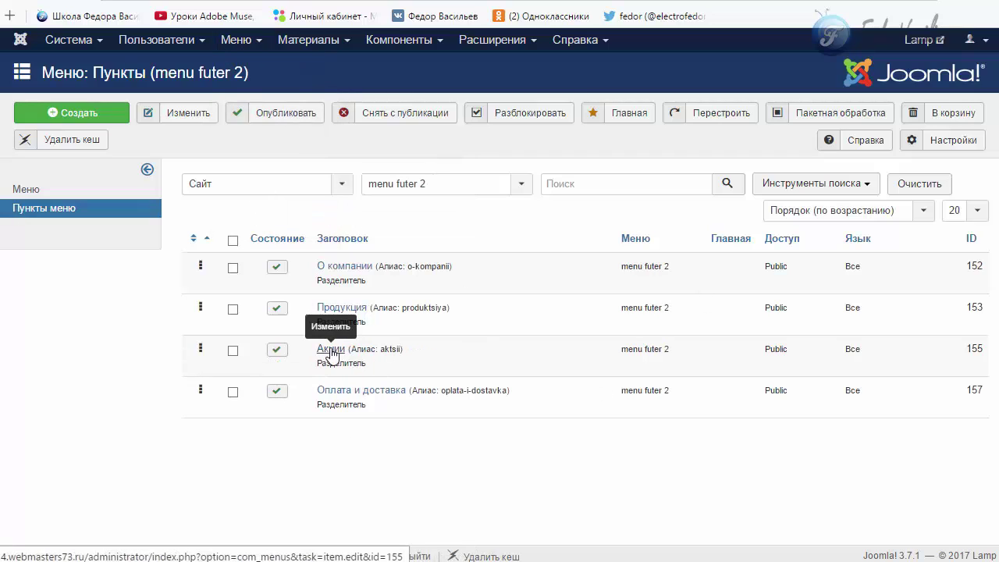
{"action": "left_click", "coordinate": [330, 352]}
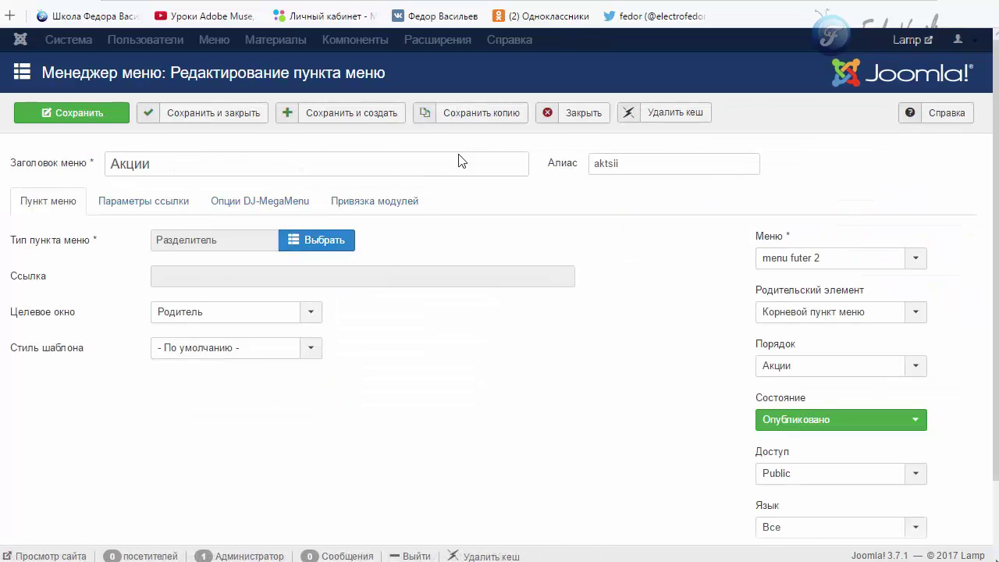
Change the Акции menu item's type to Материал from the Материалы group
{"action": "left_click", "coordinate": [336, 240]}
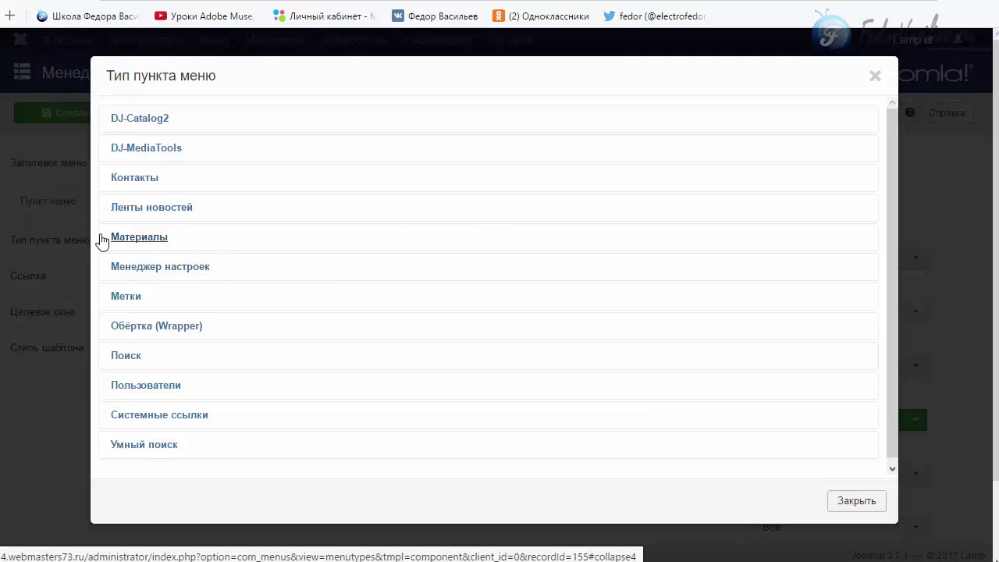
{"action": "left_click", "coordinate": [178, 246]}
{"action": "scroll", "coordinate": [469, 137], "scroll_direction": "down", "scroll_amount": 1}
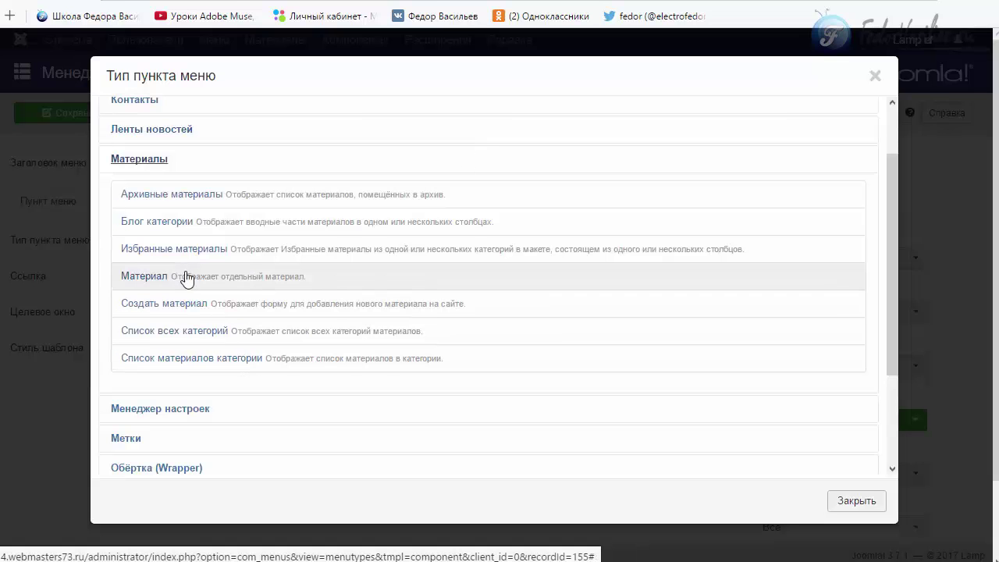
{"action": "left_click", "coordinate": [128, 278]}
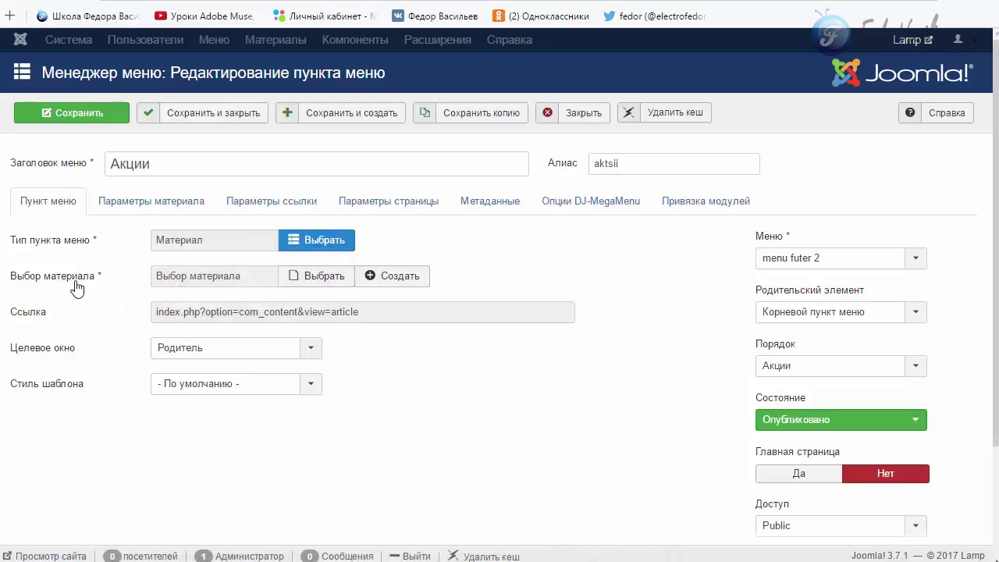
Assign the article "тест" to the Акции menu item and save it
{"action": "left_click", "coordinate": [321, 288]}
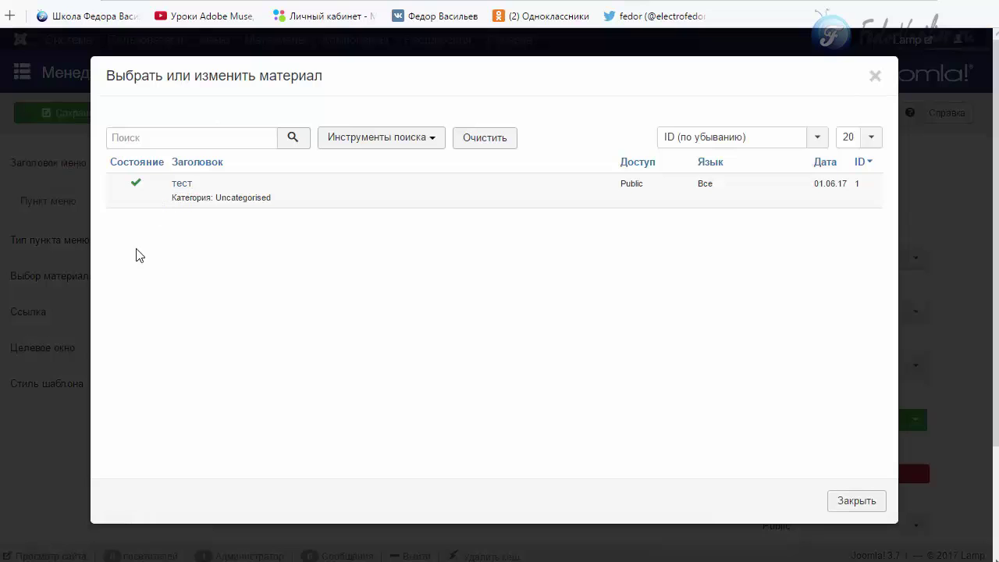
{"action": "left_click", "coordinate": [184, 186]}
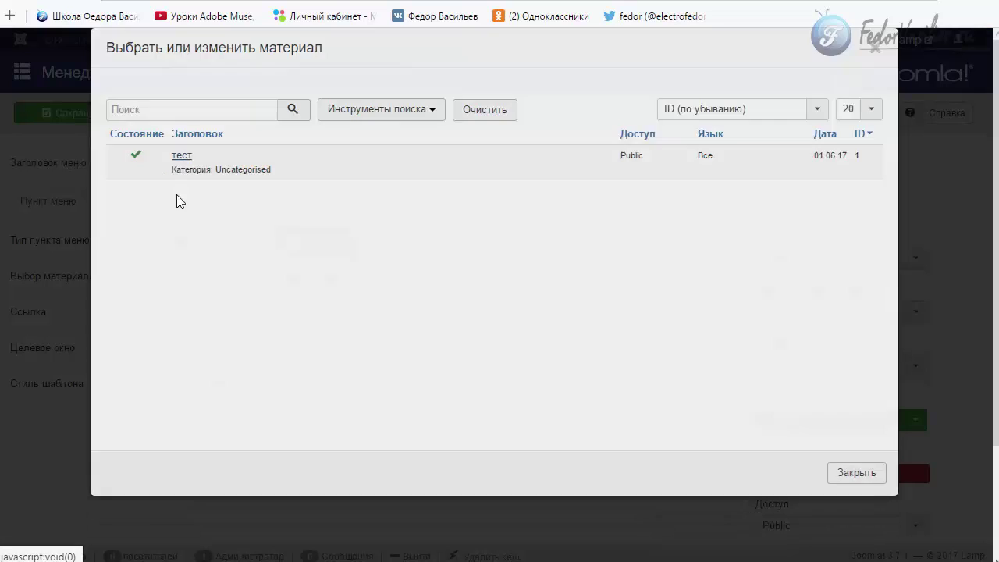
{"action": "left_click", "coordinate": [93, 119]}
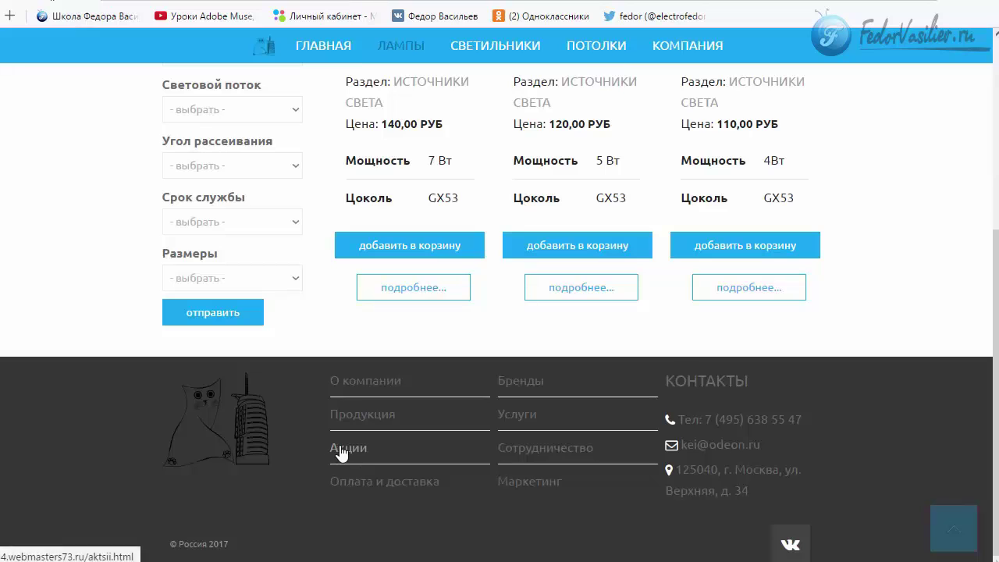
Open Акции from the live site's footer and examine the article's author, category, publication date and views line
{"action": "left_click", "coordinate": [343, 449]}
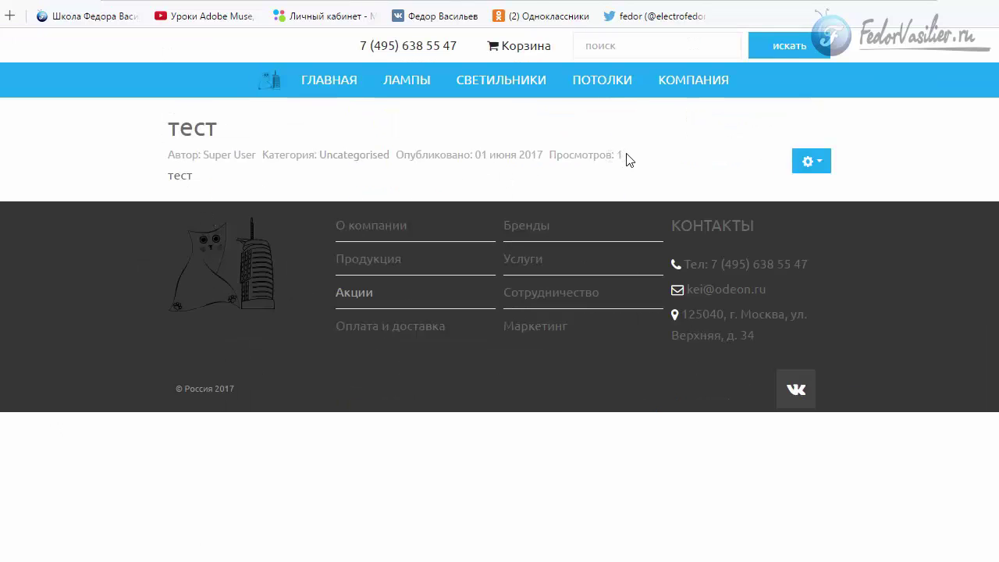
{"action": "left_click_drag", "start_coordinate": [629, 159], "coordinate": [159, 154]}
{"action": "left_click", "coordinate": [203, 210]}
{"action": "left_click_drag", "start_coordinate": [232, 160], "coordinate": [629, 172]}
{"action": "left_click", "coordinate": [438, 187]}
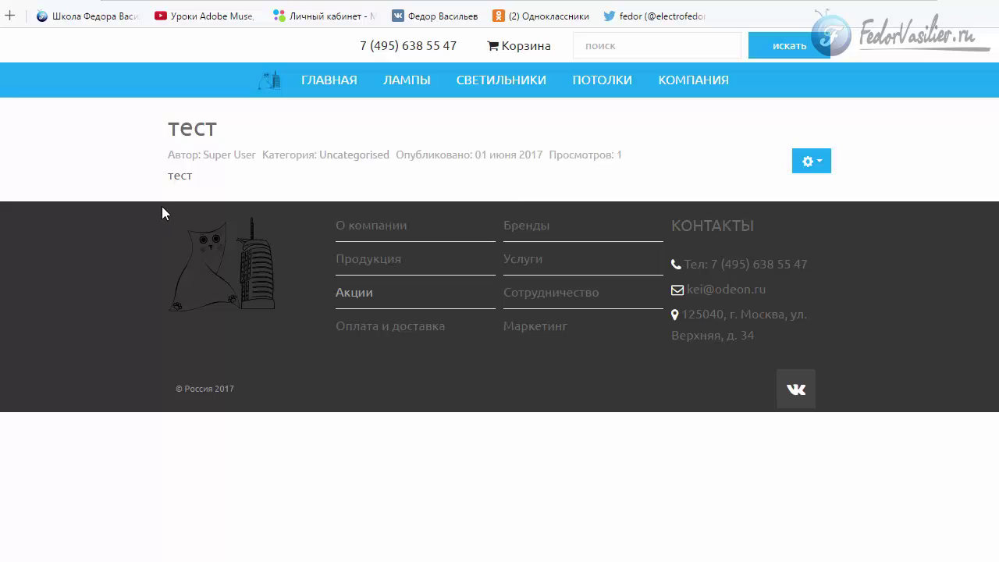
Inspect the article's print and e-mail options together with its details line
{"action": "left_click", "coordinate": [812, 164]}
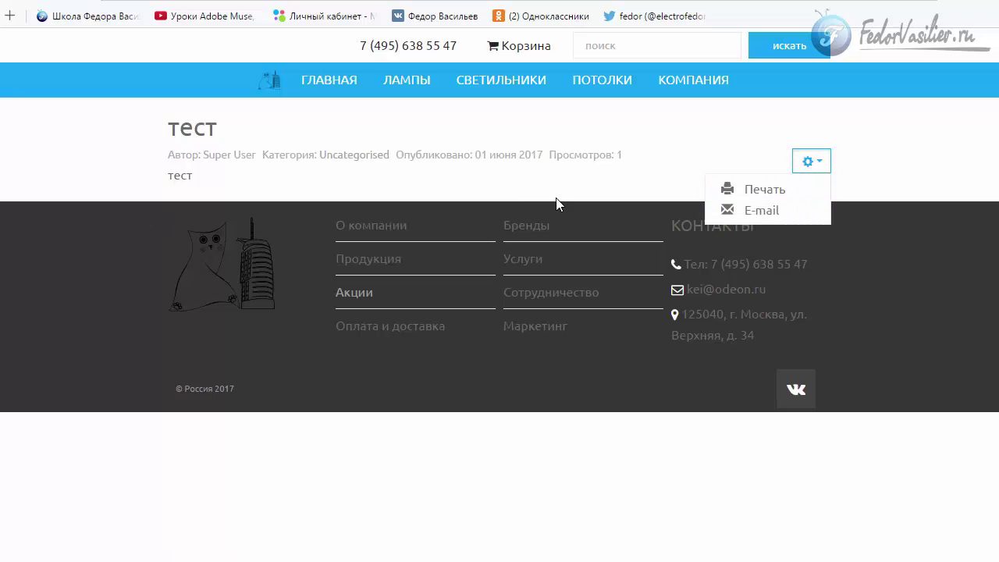
{"action": "left_click", "coordinate": [733, 175]}
{"action": "left_click", "coordinate": [824, 167]}
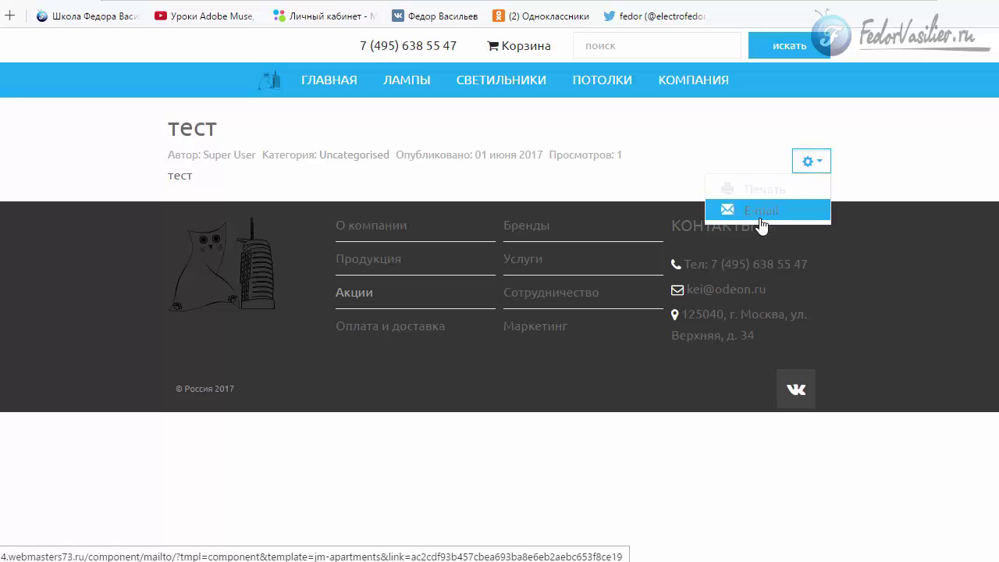
{"action": "left_click", "coordinate": [618, 201]}
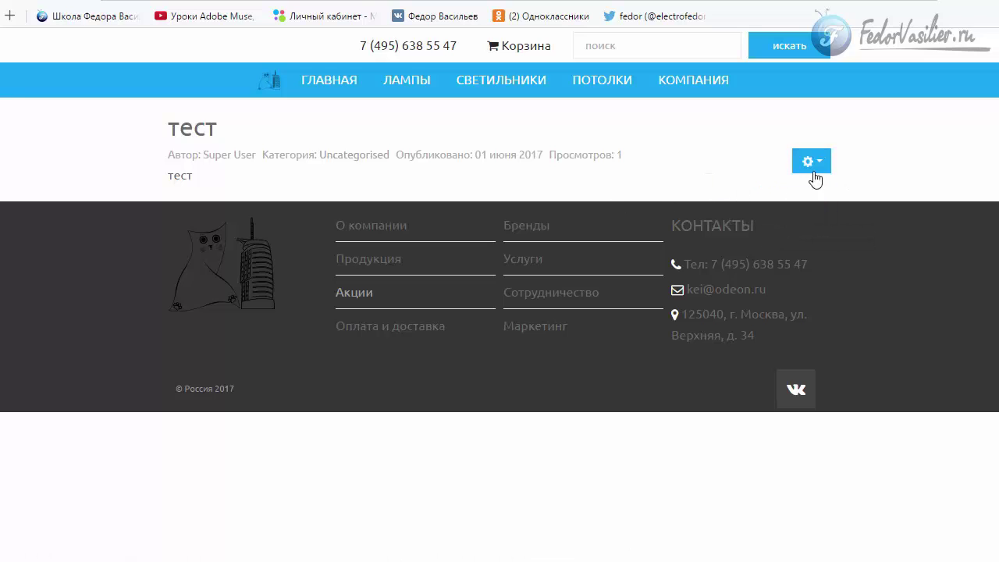
{"action": "left_click", "coordinate": [819, 166]}
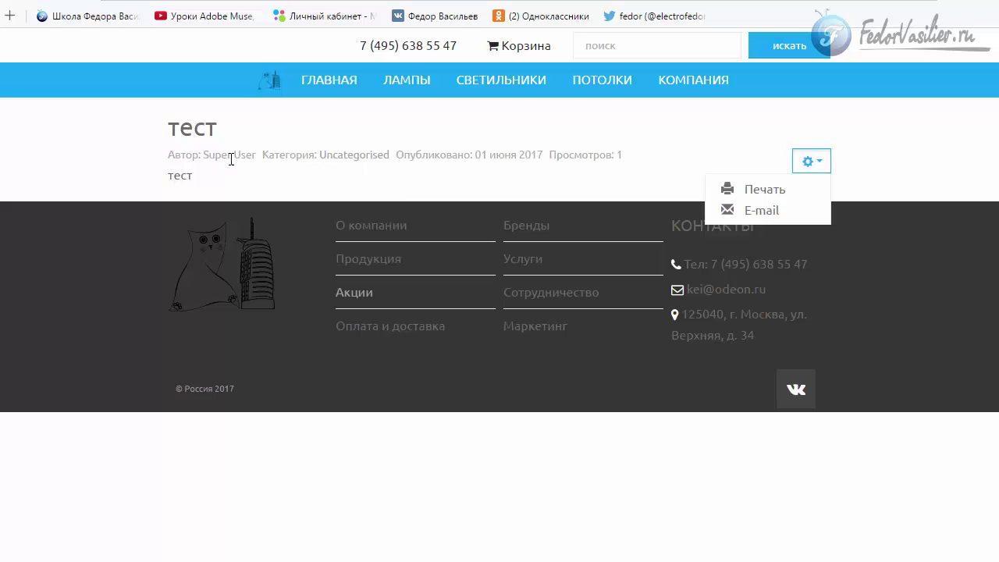
{"action": "left_click_drag", "start_coordinate": [198, 154], "coordinate": [539, 153]}
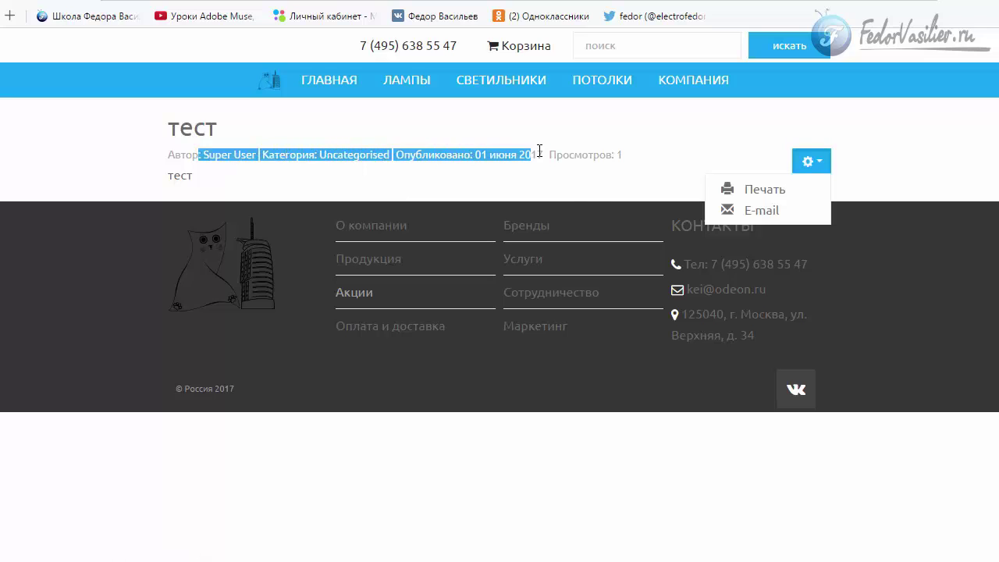
{"action": "left_click", "coordinate": [800, 167]}
{"action": "left_click", "coordinate": [153, 203]}
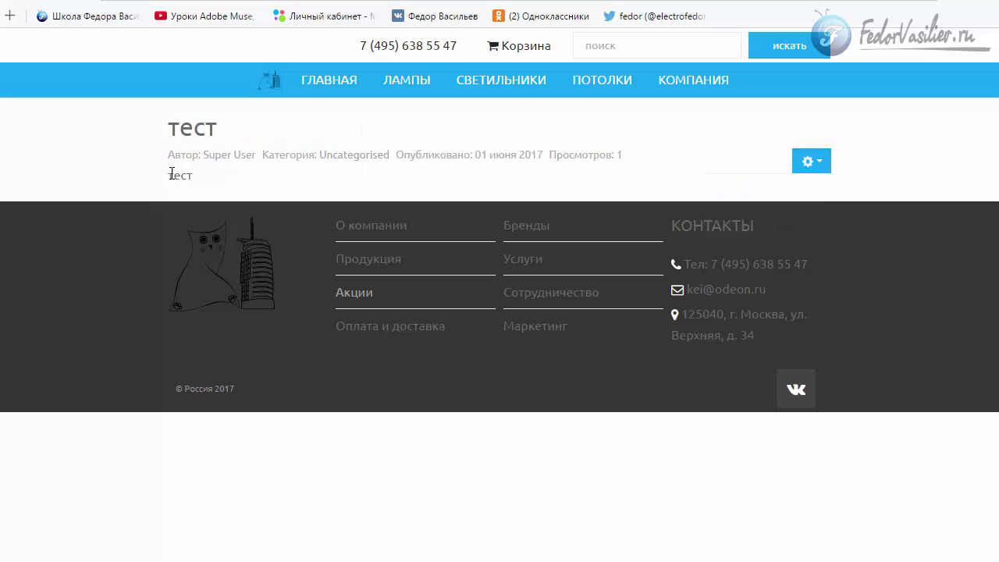
Examine the article's title and its body text on the live page
{"action": "left_click", "coordinate": [178, 128]}
{"action": "double_click", "coordinate": [231, 127]}
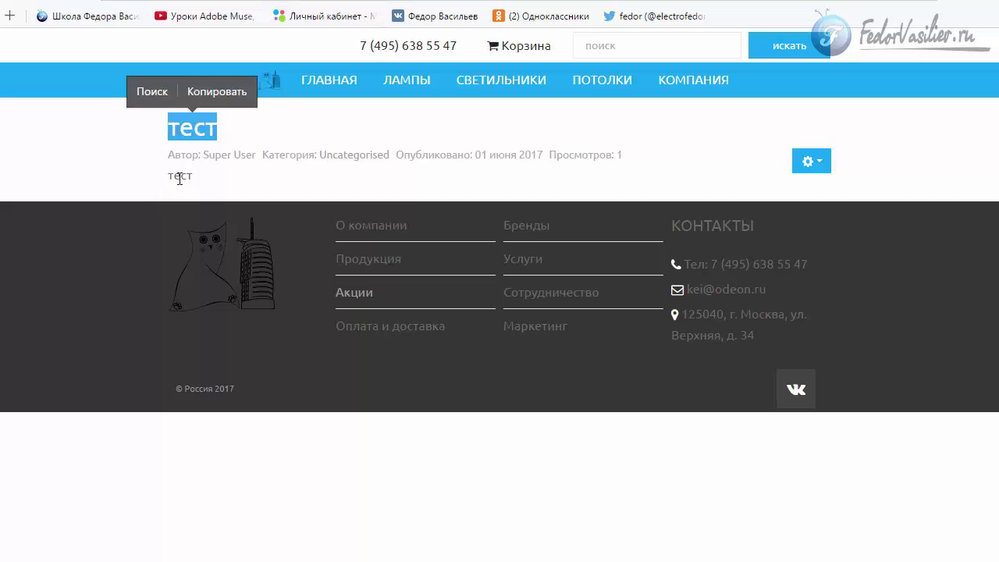
{"action": "left_click", "coordinate": [209, 187]}
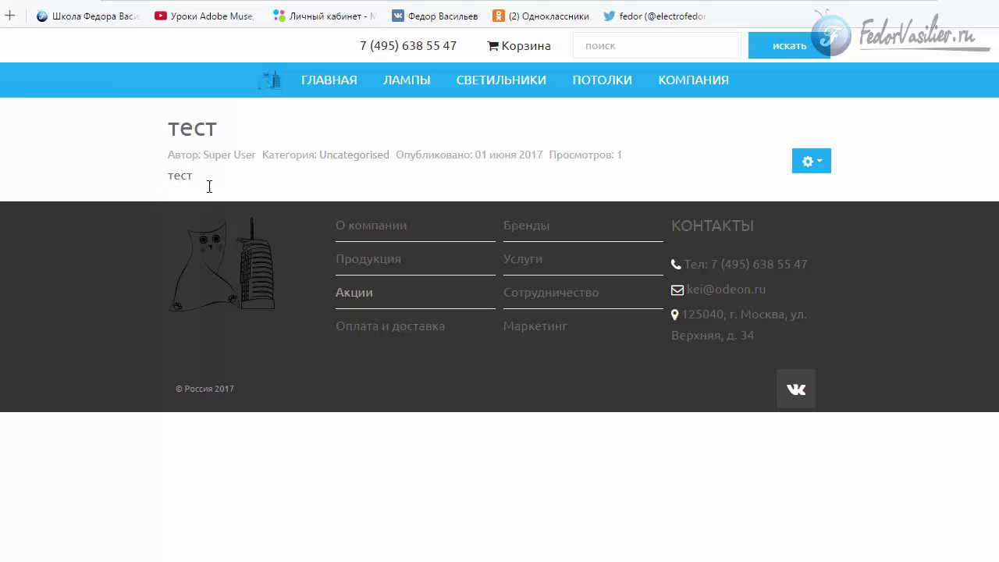
{"action": "double_click", "coordinate": [185, 173]}
{"action": "left_click", "coordinate": [228, 224]}
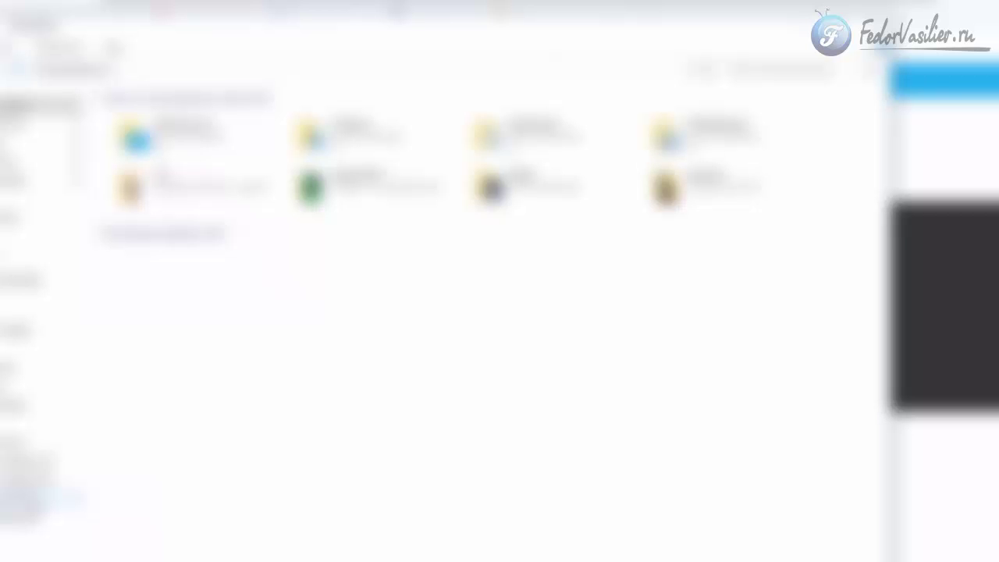
Switch to File Explorer and look through the site folders in РАЗРАБОТКА ЛЕНДИНГА on drive G:
{"action": "left_click", "coordinate": [39, 498]}
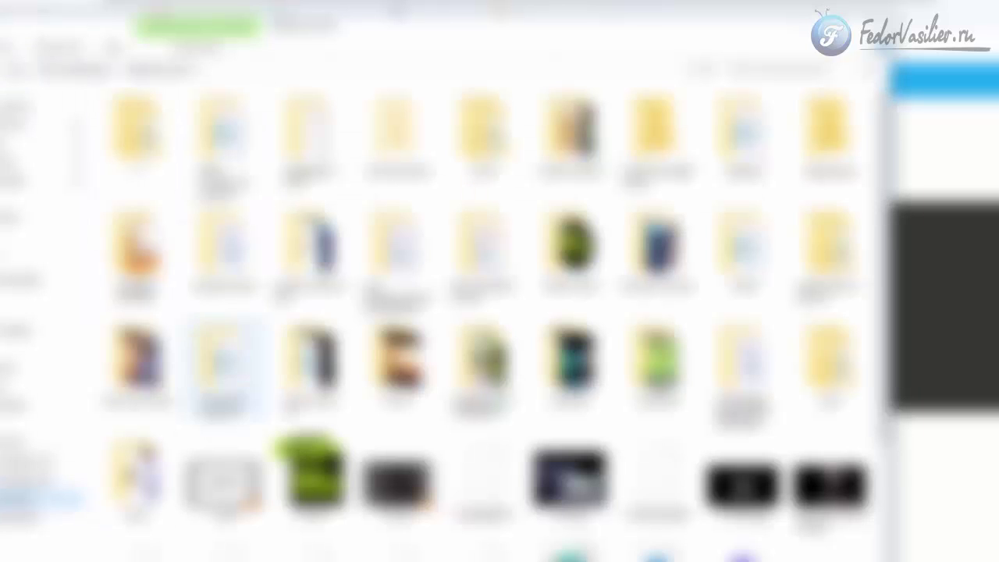
{"action": "double_click", "coordinate": [484, 363]}
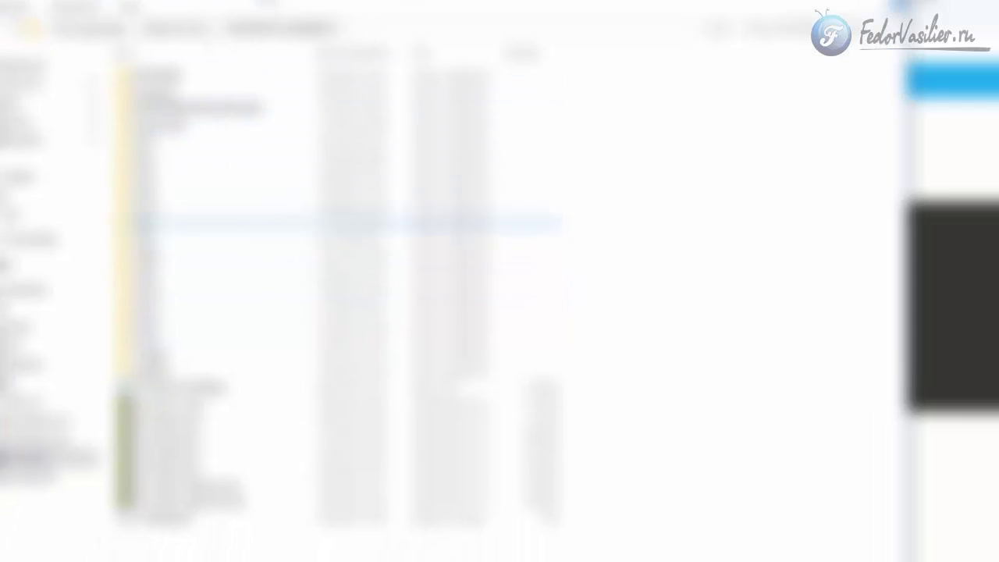
{"action": "double_click", "coordinate": [156, 302]}
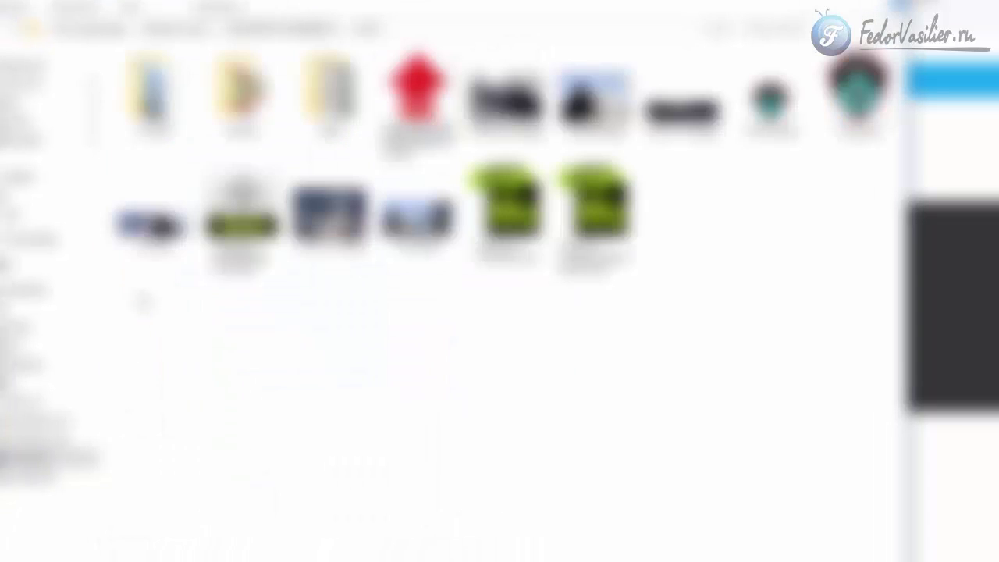
{"action": "key", "text": "alt+Left"}
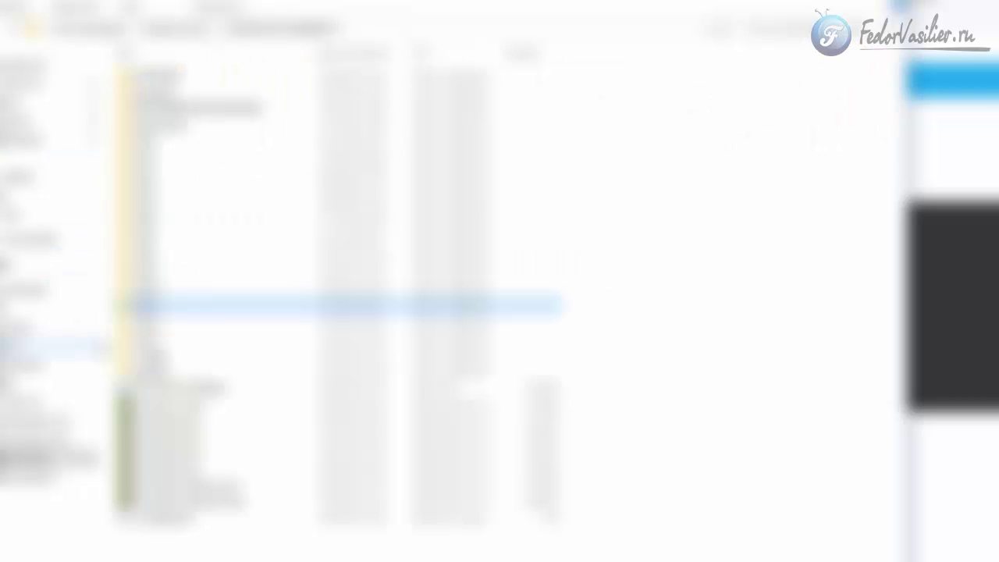
{"action": "double_click", "coordinate": [156, 327]}
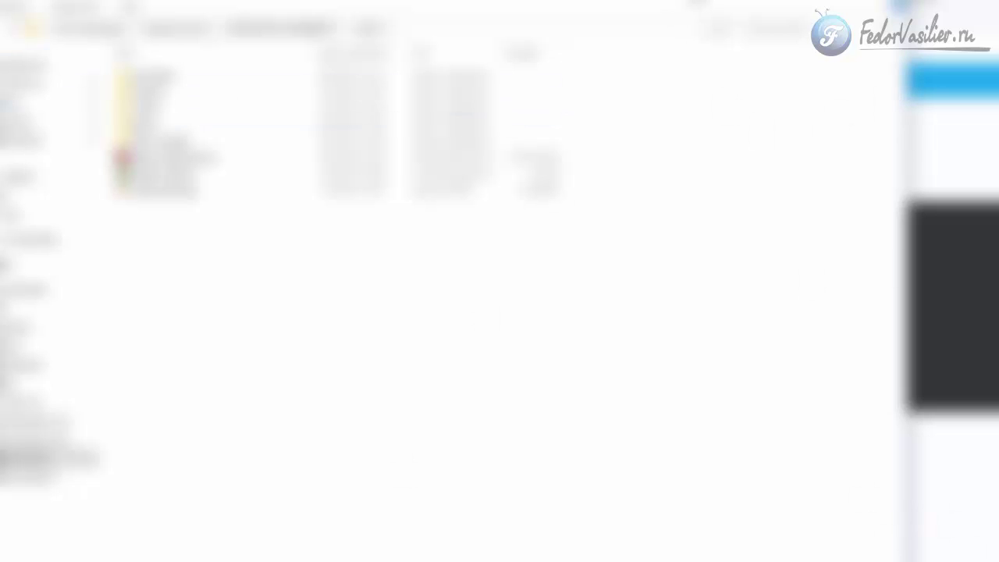
{"action": "key", "text": "ctrl+shift+2"}
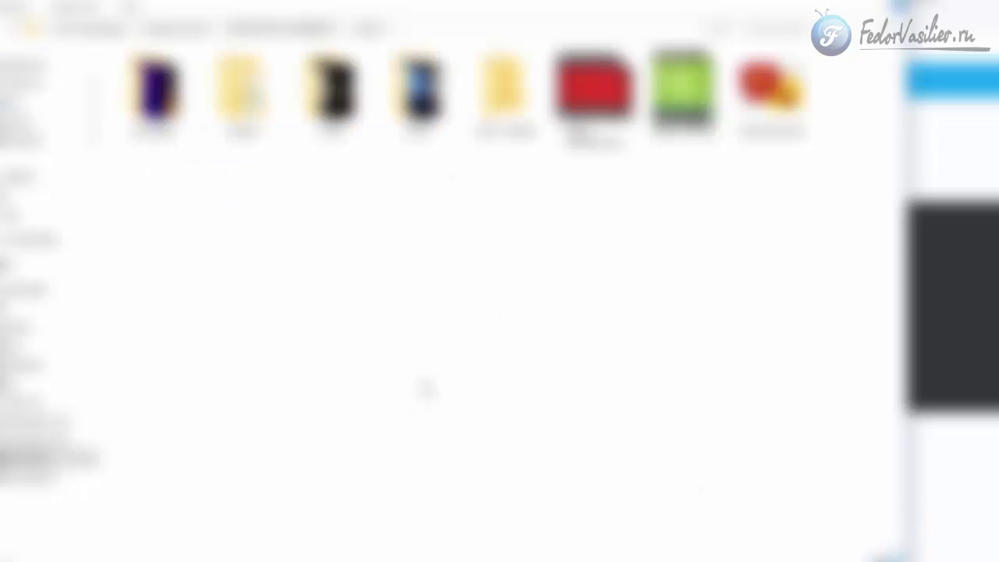
{"action": "key", "text": "ctrl+shift+6"}
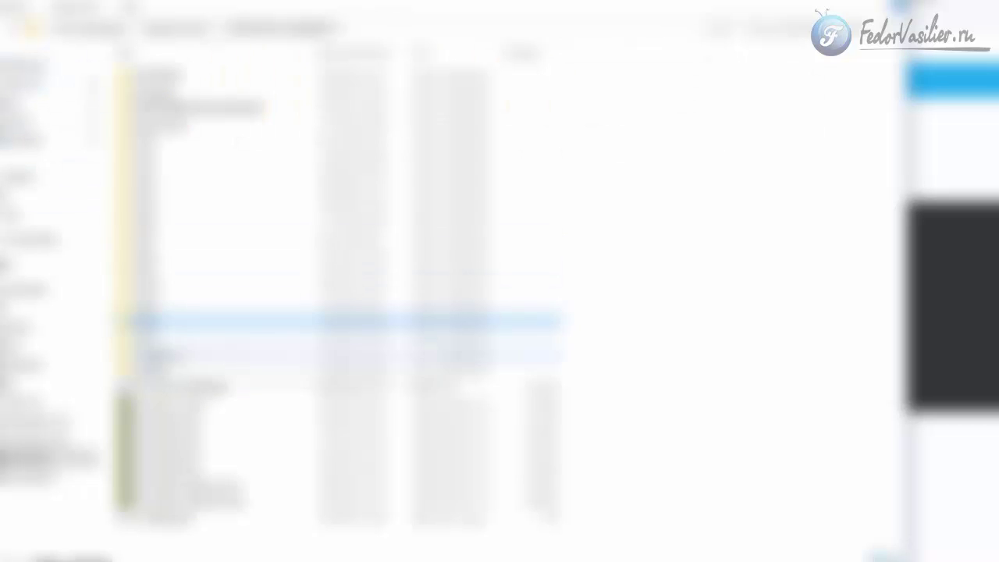
Open footer.php from the folder сайт13\правка подвала in Notepad++
{"action": "key", "text": "Down"}
{"action": "key", "text": "ctrl+shift+2"}
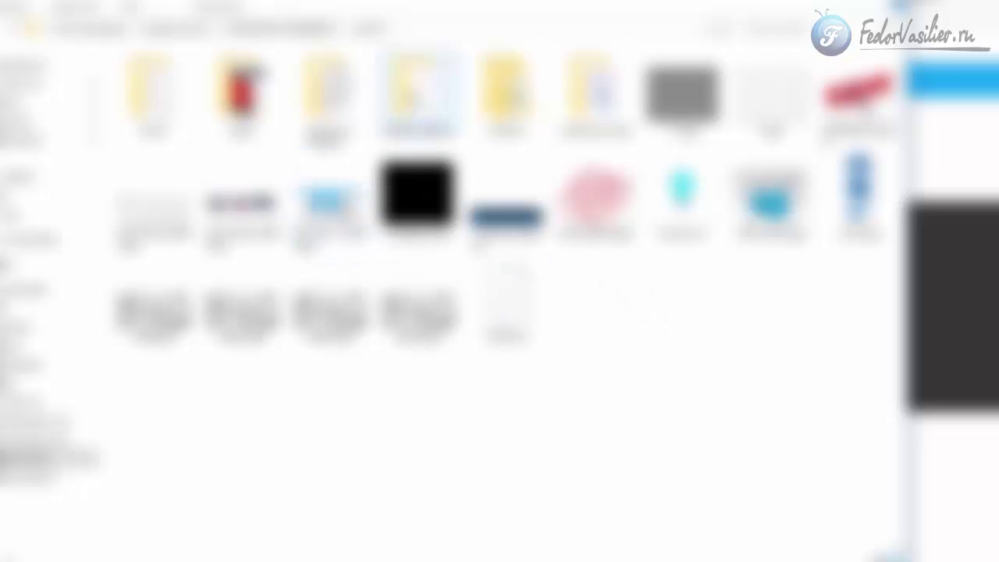
{"action": "double_click", "coordinate": [418, 89]}
{"action": "left_click", "coordinate": [132, 80]}
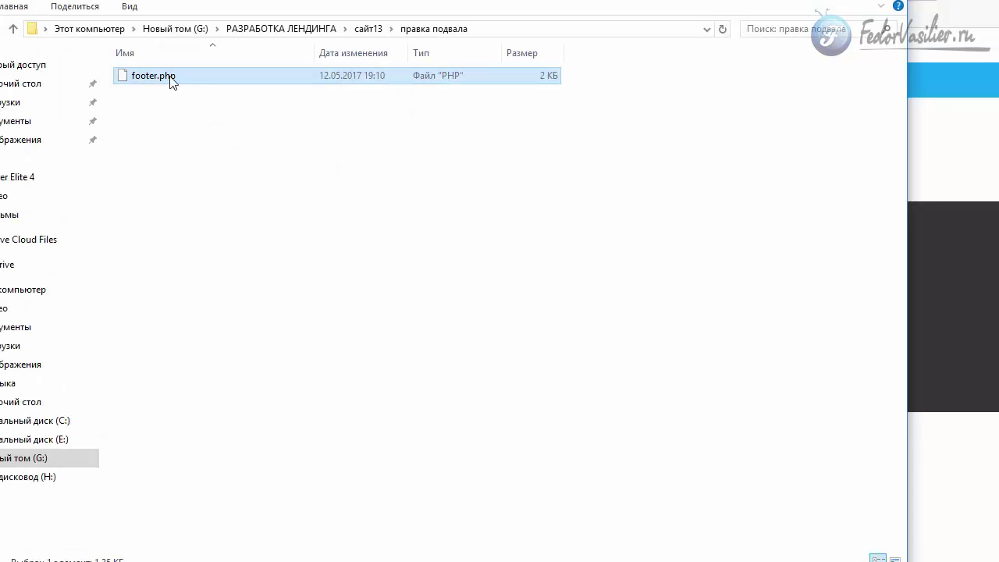
{"action": "right_click", "coordinate": [166, 79]}
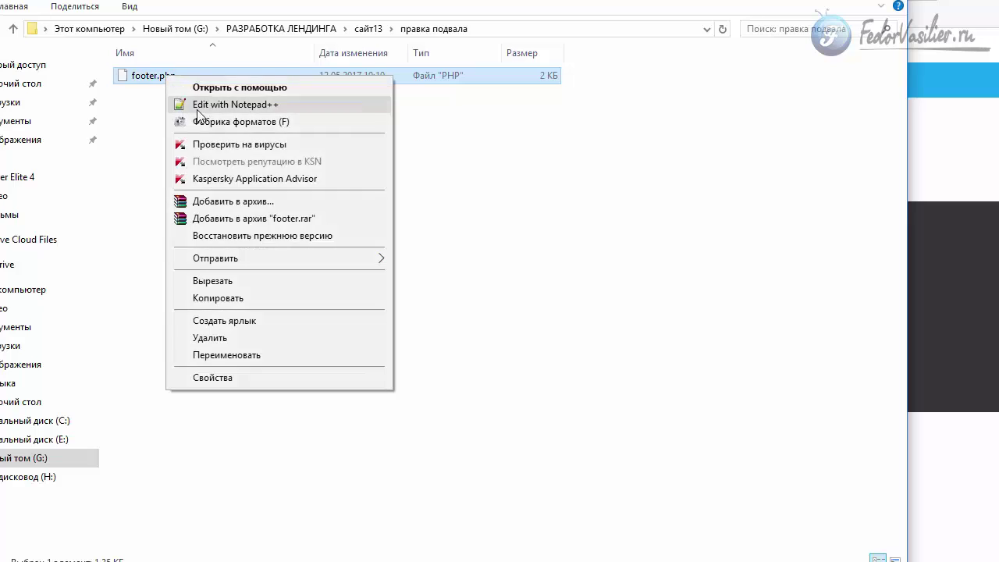
{"action": "left_click", "coordinate": [196, 99]}
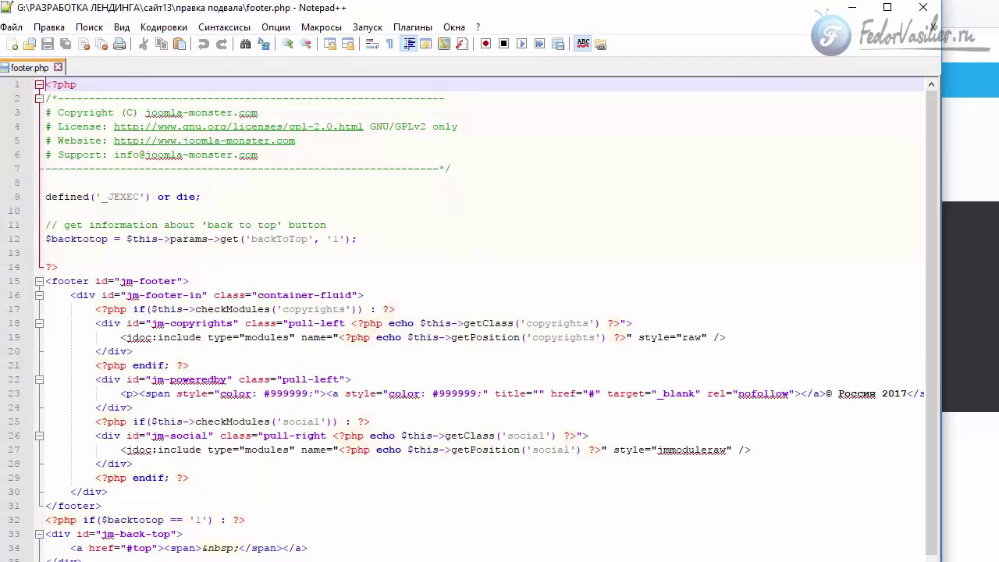
Locate the copyright text in the jm-poweredby block of footer.php
{"action": "left_click_drag", "start_coordinate": [285, 561], "coordinate": [285, 558]}
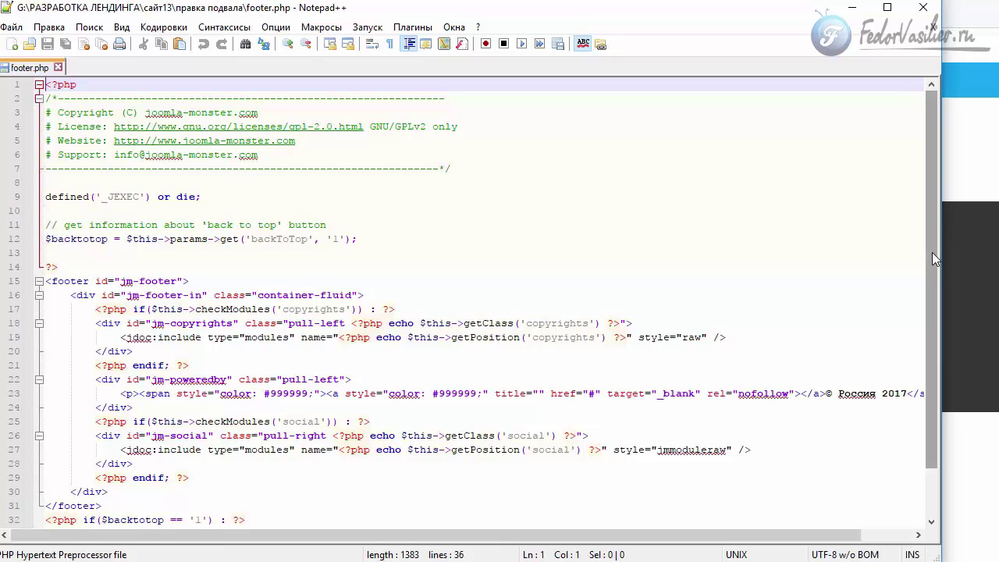
{"action": "left_click_drag", "start_coordinate": [928, 295], "coordinate": [950, 356]}
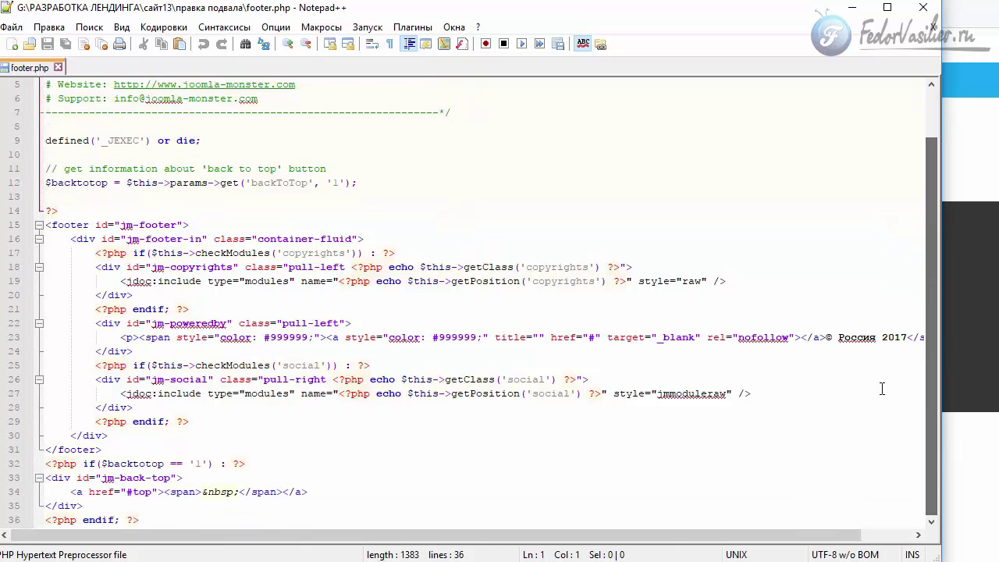
{"action": "left_click_drag", "start_coordinate": [827, 338], "coordinate": [838, 337]}
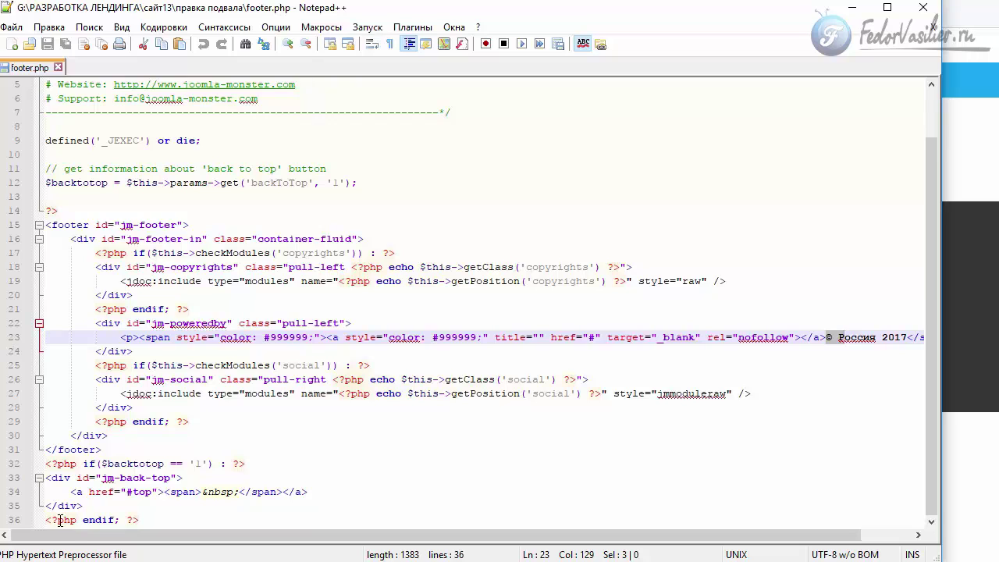
{"action": "left_click_drag", "start_coordinate": [70, 535], "coordinate": [122, 536]}
{"action": "left_click", "coordinate": [777, 338]}
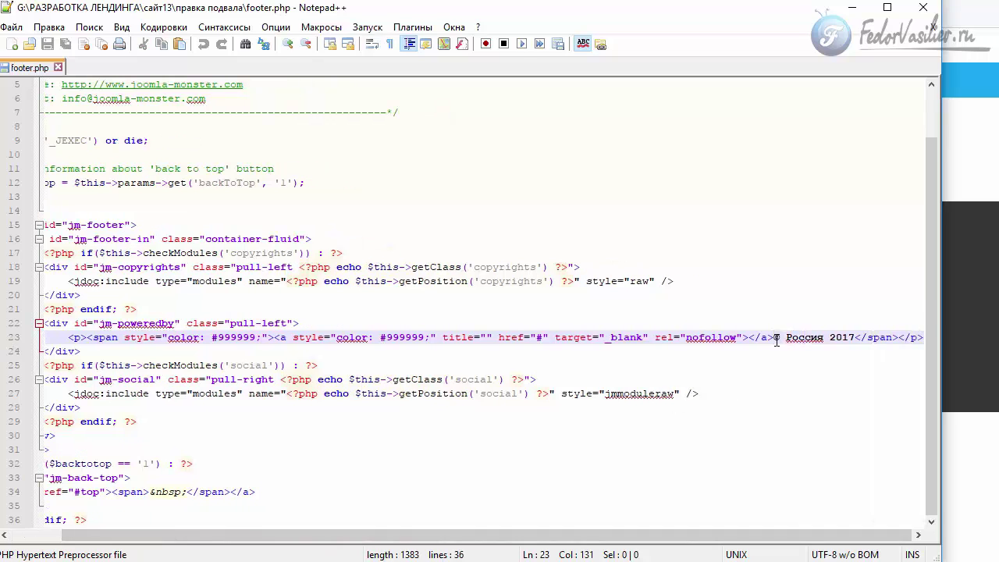
Examine the text "© Россия 2017" on line 23 and the link and span tags around it
{"action": "left_click", "coordinate": [757, 338]}
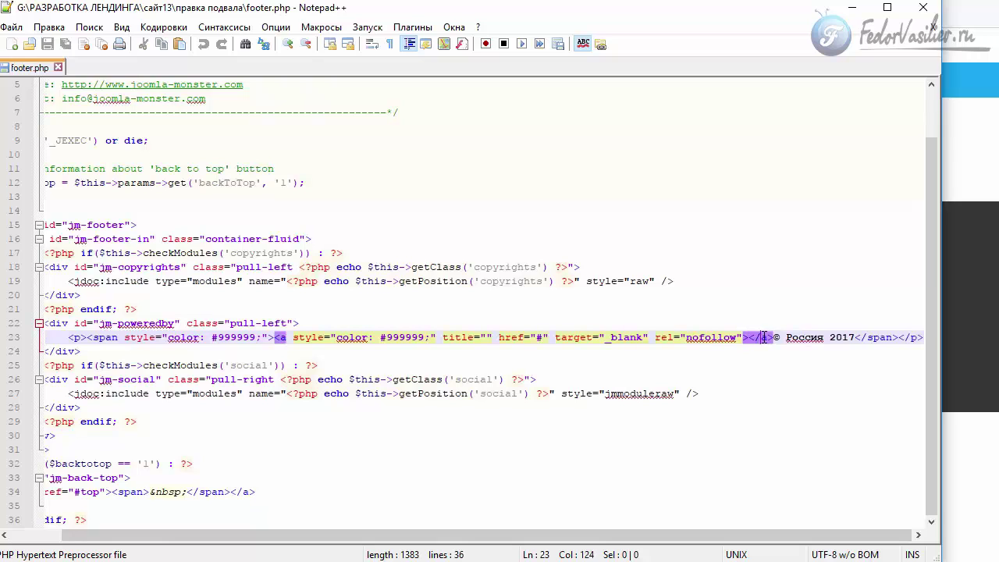
{"action": "left_click", "coordinate": [773, 338]}
{"action": "left_click_drag", "start_coordinate": [774, 338], "coordinate": [857, 337]}
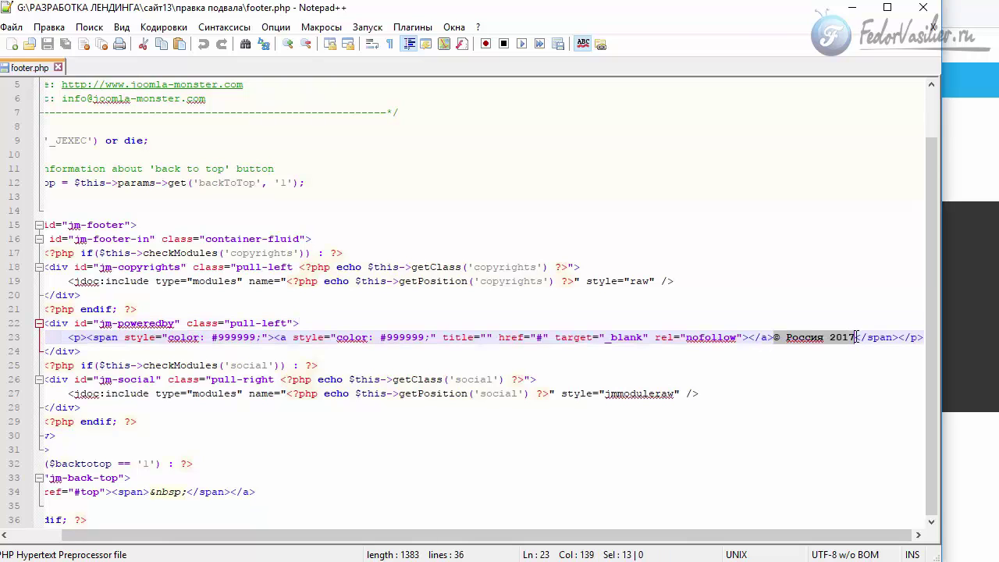
{"action": "left_click", "coordinate": [776, 335]}
{"action": "left_click_drag", "start_coordinate": [774, 337], "coordinate": [747, 337]}
{"action": "left_click_drag", "start_coordinate": [861, 337], "coordinate": [900, 338]}
{"action": "left_click", "coordinate": [799, 338]}
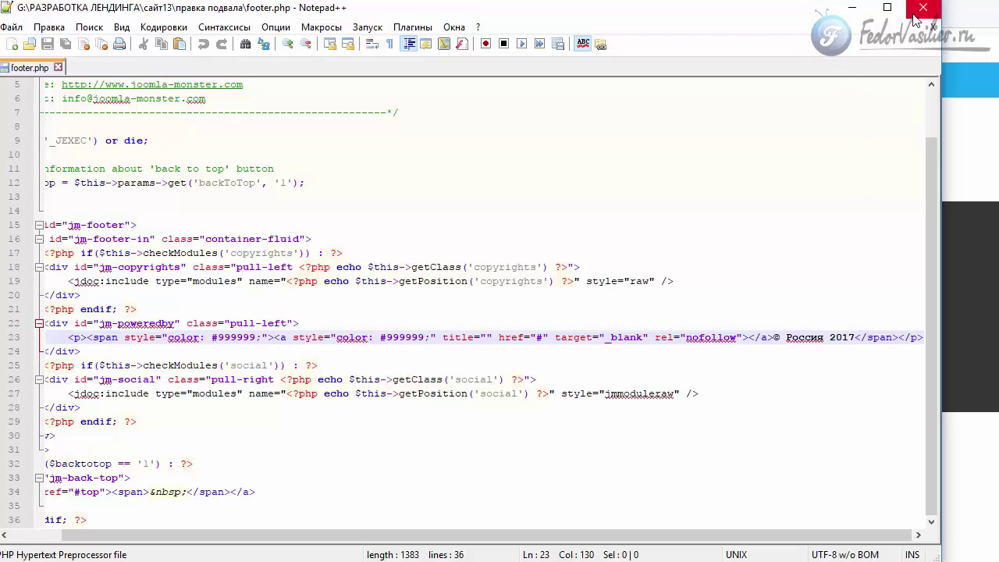
Close the edited footer.php and browse from шаблон\Новая папка into the template folder jm-apartments\tpl\blocks
{"action": "left_click", "coordinate": [58, 68]}
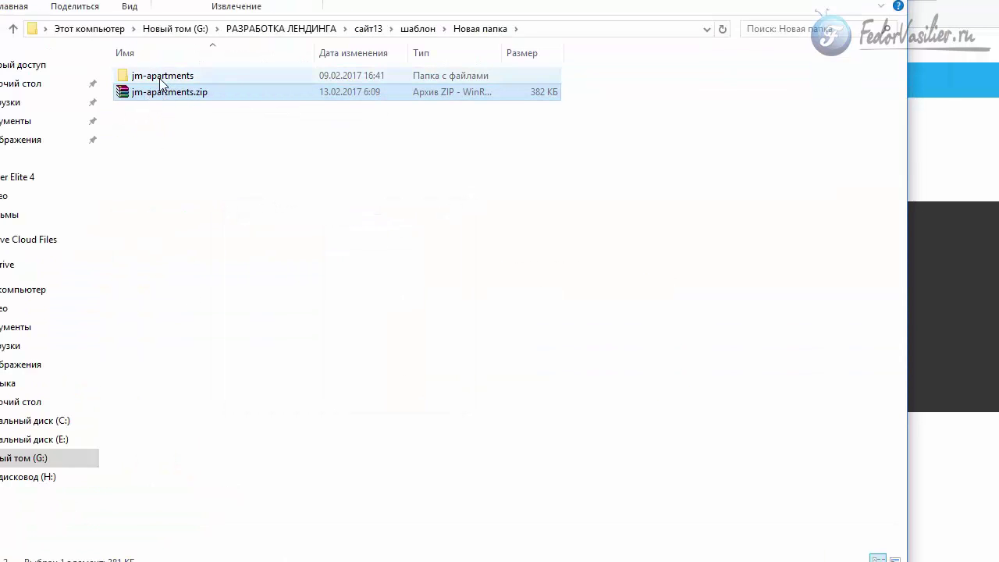
{"action": "mouse_move", "coordinate": [160, 82]}
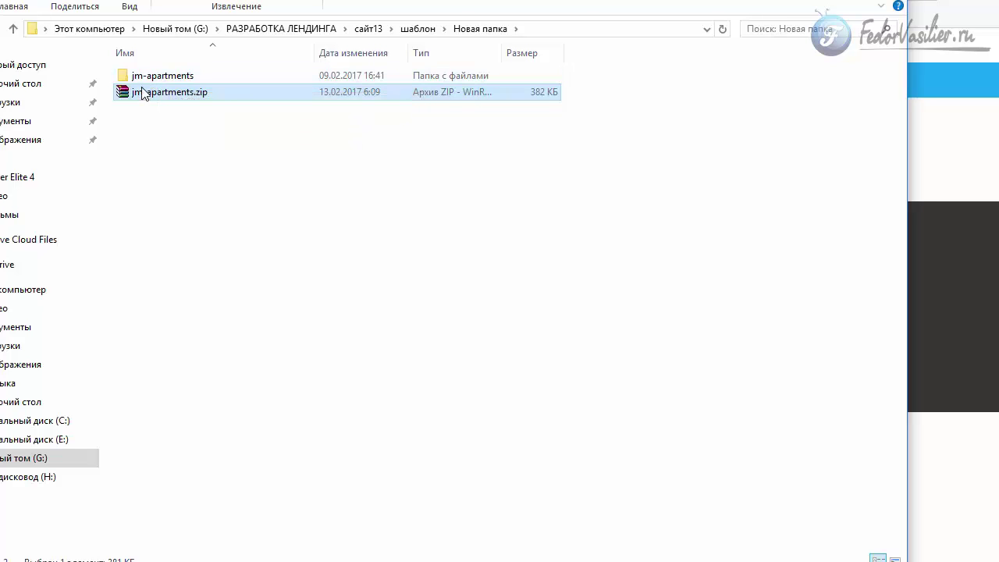
{"action": "double_click", "coordinate": [146, 80]}
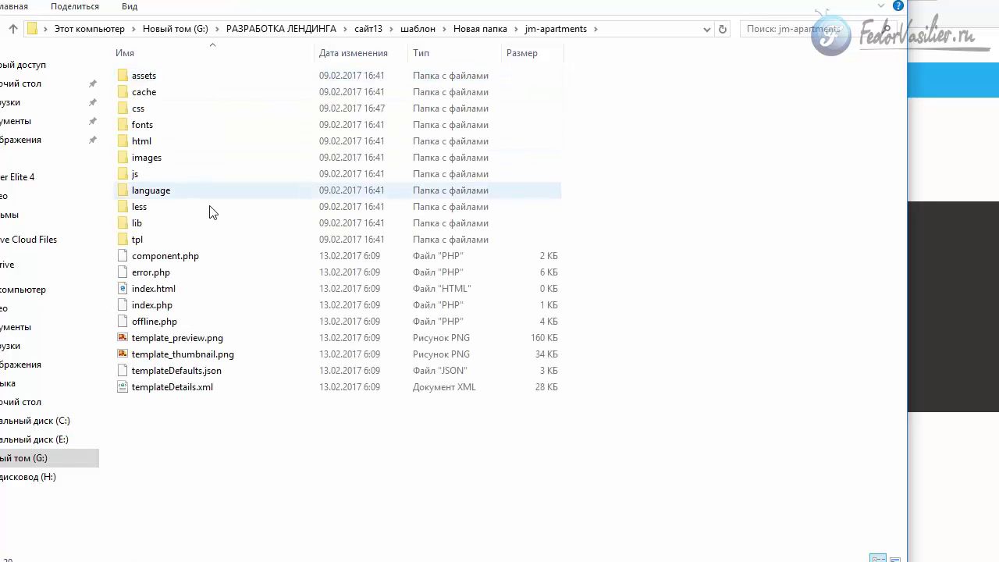
{"action": "double_click", "coordinate": [145, 242]}
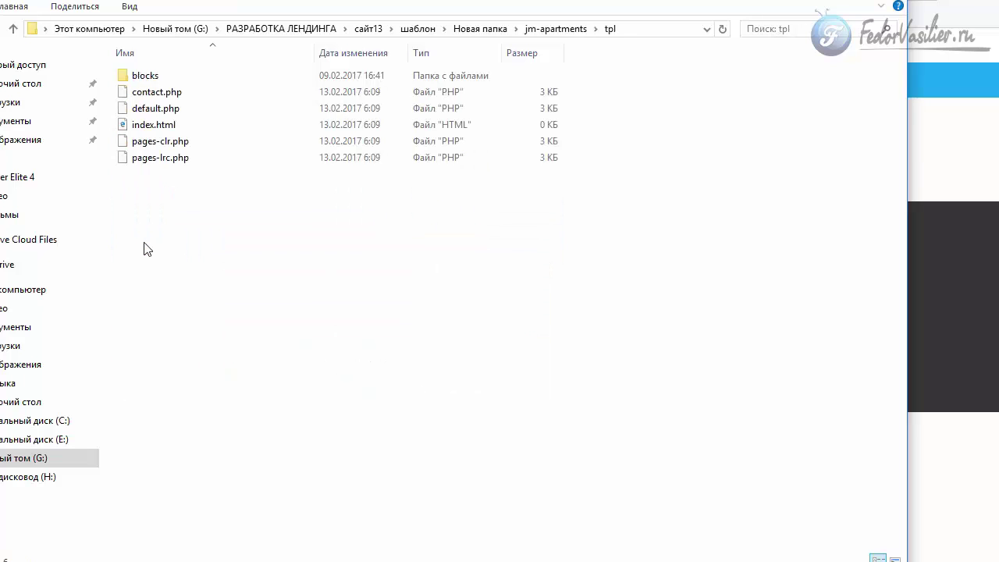
{"action": "double_click", "coordinate": [162, 78]}
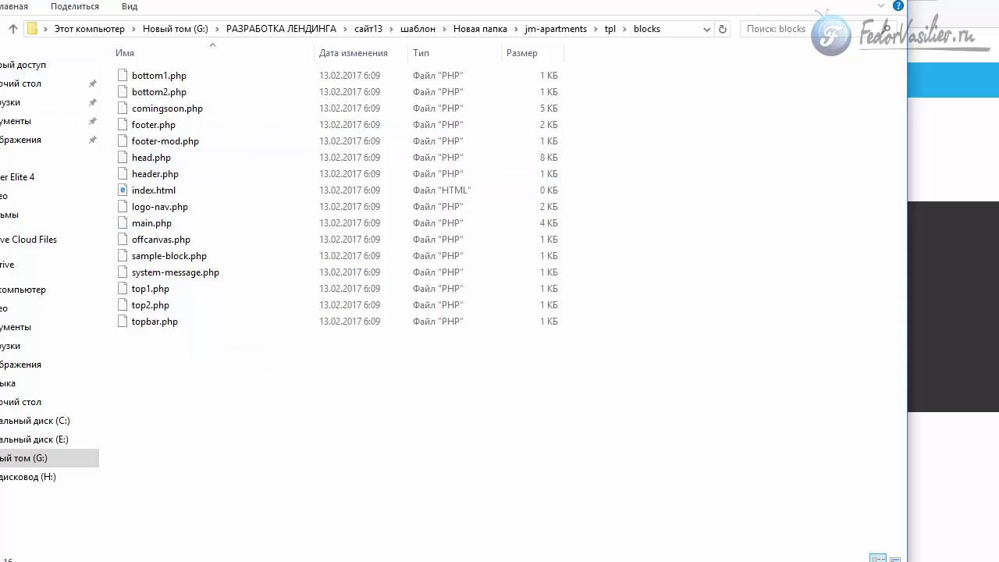
Go back up from blocks to jm-apartments, single out the tpl folder, and return to Новая папка
{"action": "key", "text": "BackSpace"}
{"action": "key", "text": "BackSpace"}
{"action": "left_click", "coordinate": [145, 271]}
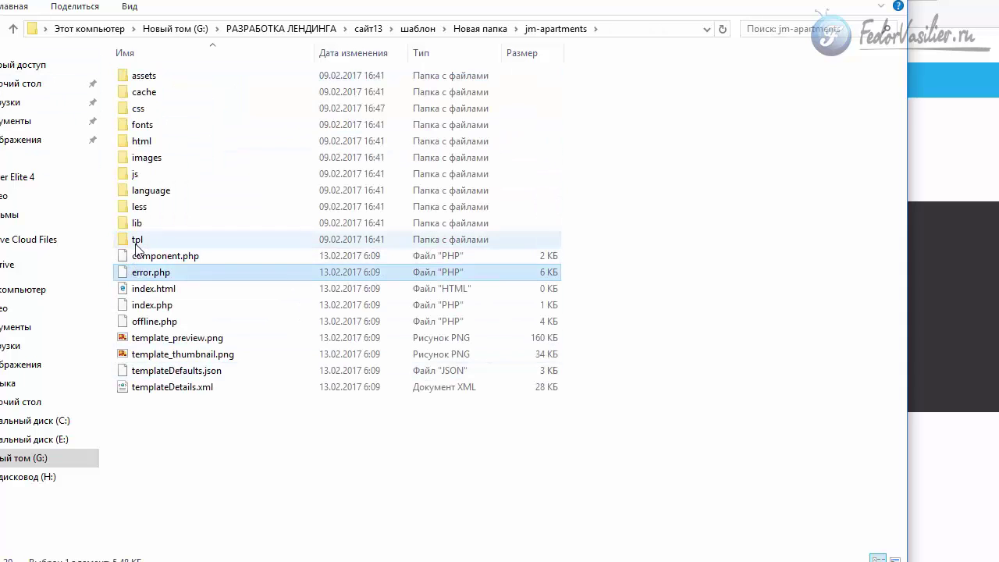
{"action": "left_click", "coordinate": [136, 242]}
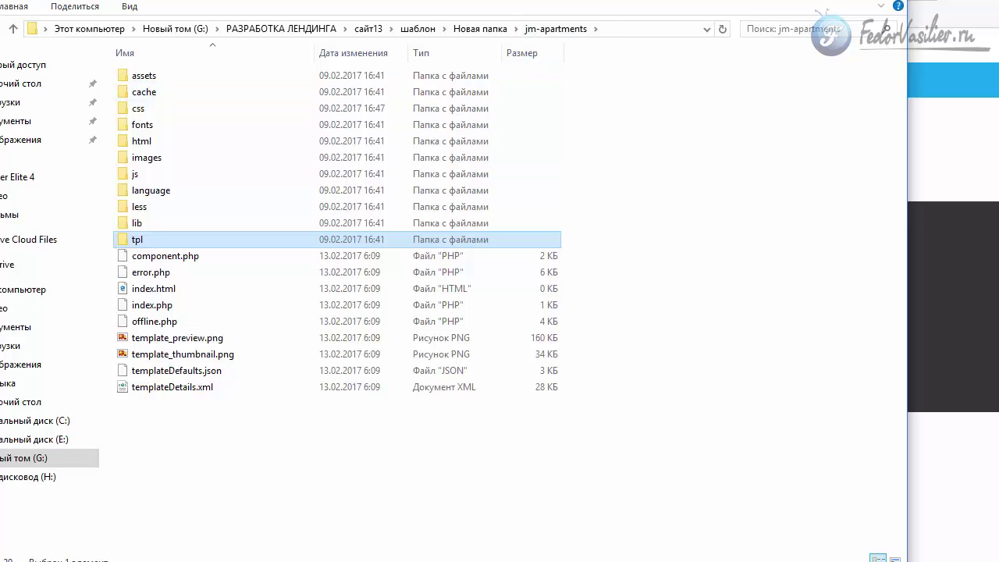
{"action": "key", "text": "alt+Up"}
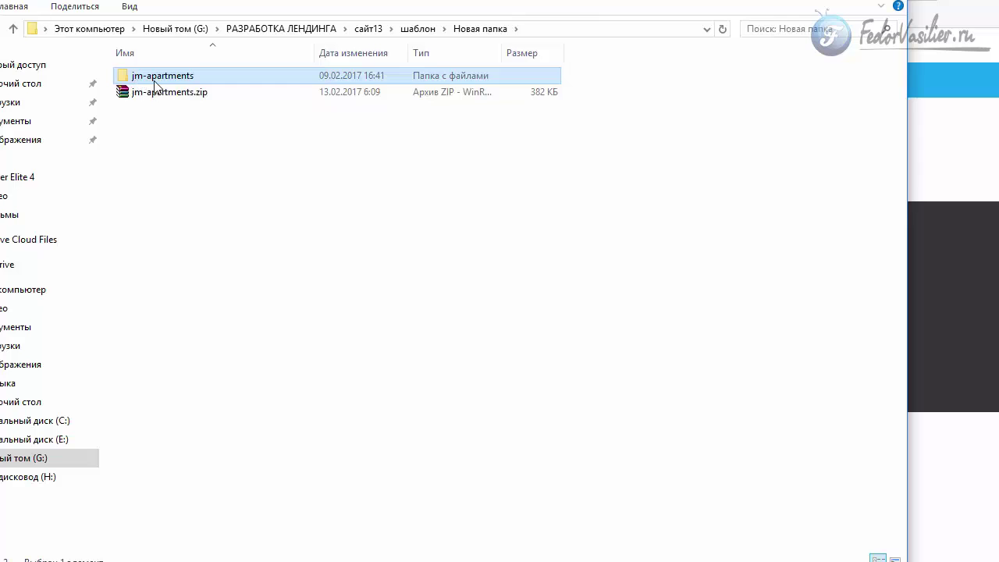
Open the original footer.php from jm-apartments\tpl\blocks in Notepad++
{"action": "double_click", "coordinate": [164, 75]}
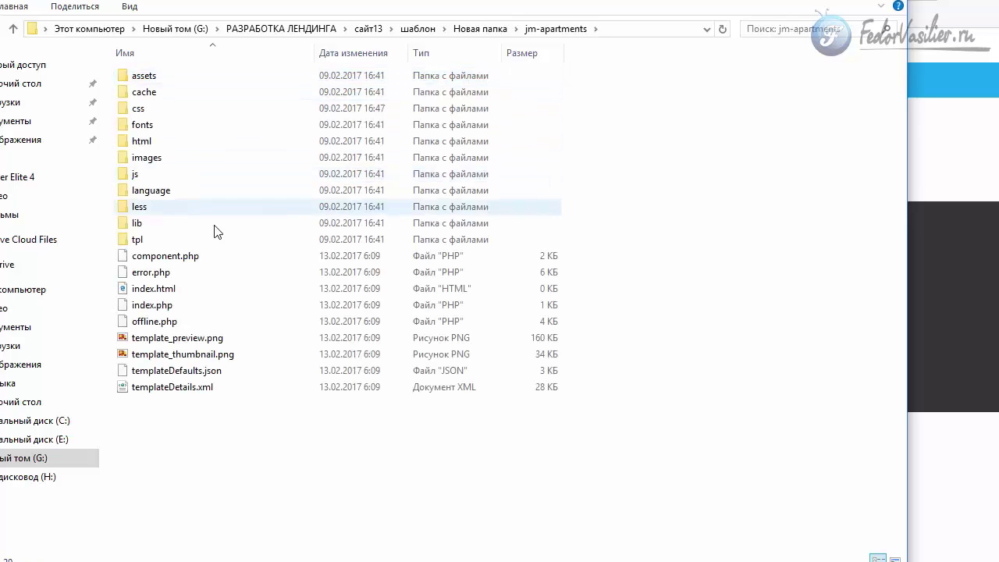
{"action": "left_click", "coordinate": [124, 244]}
{"action": "double_click", "coordinate": [124, 244]}
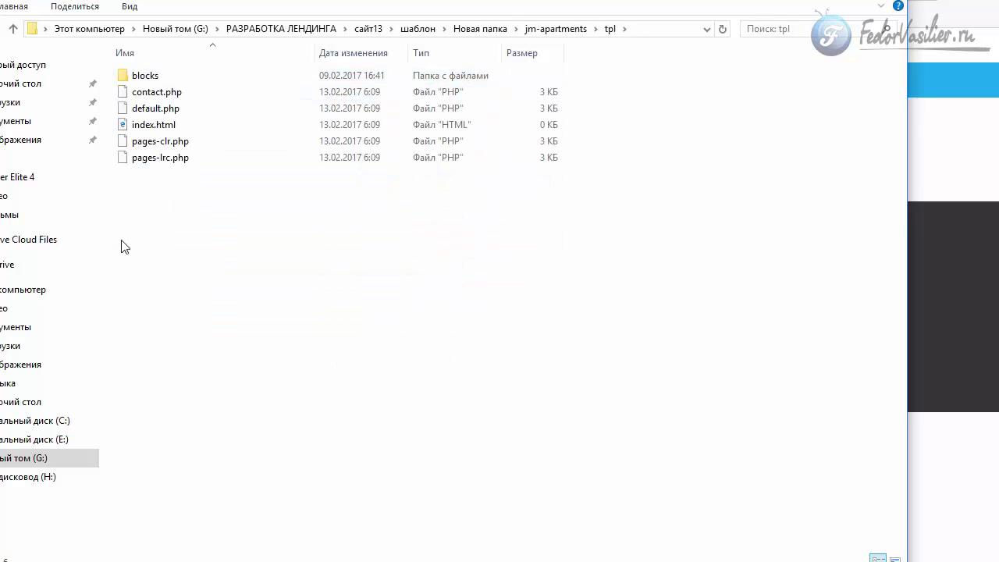
{"action": "double_click", "coordinate": [139, 76]}
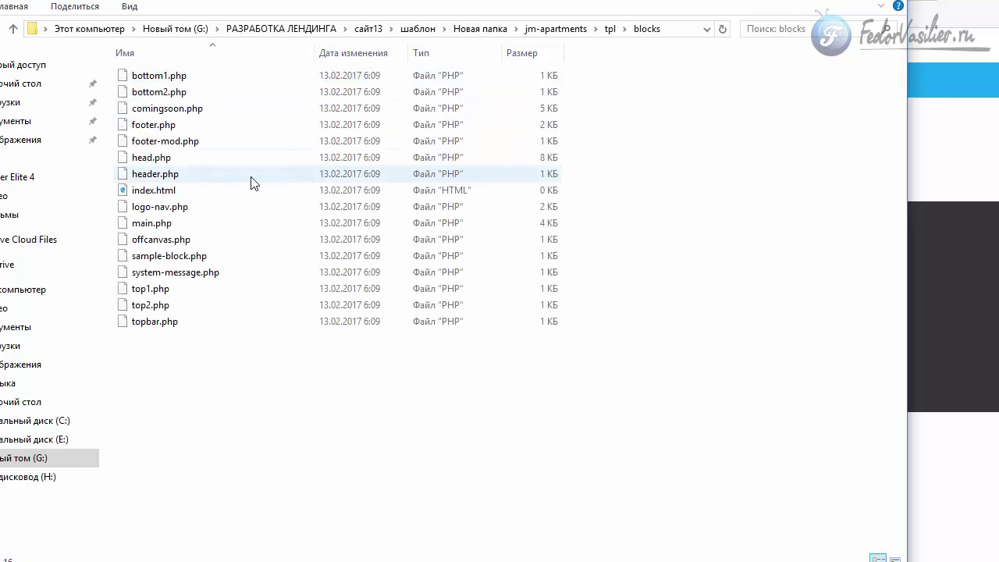
{"action": "right_click", "coordinate": [155, 126]}
{"action": "left_click", "coordinate": [187, 156]}
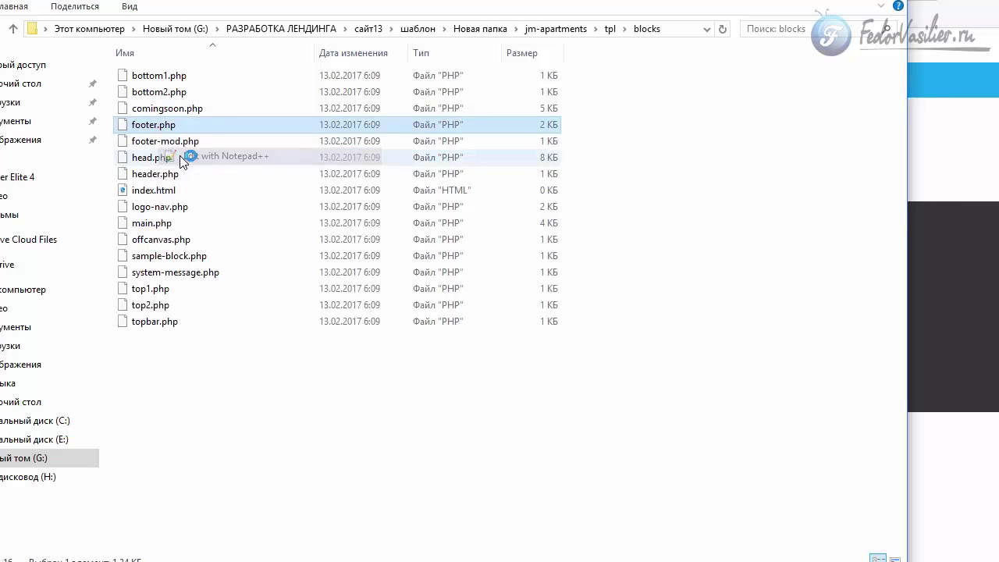
Locate the developer credit "Joomla Templates" and "by Joomla-Monster.com" in the jm-poweredby block of footer.php
{"action": "scroll", "coordinate": [928, 368], "scroll_direction": "down", "scroll_amount": 2}
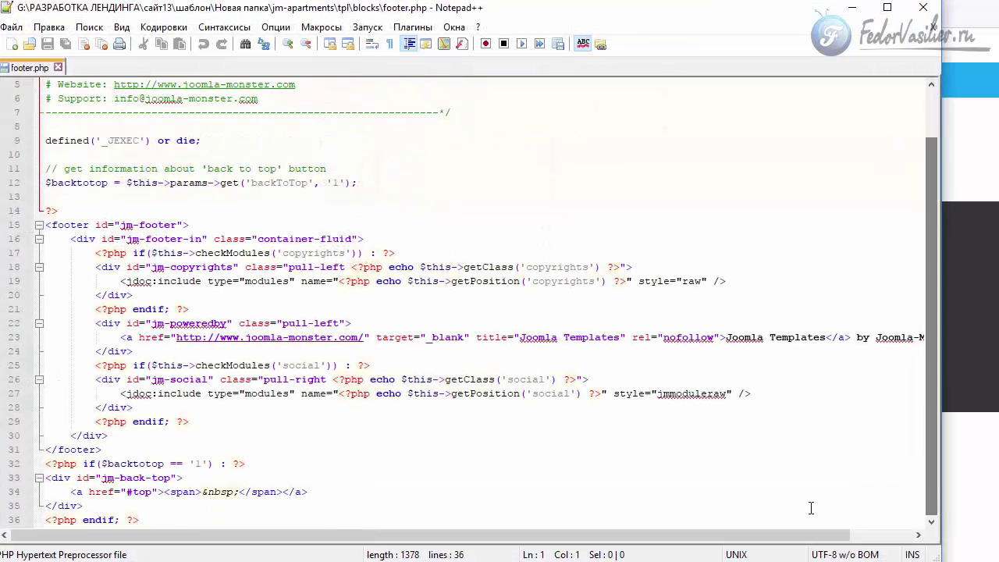
{"action": "left_click_drag", "start_coordinate": [727, 339], "coordinate": [826, 337]}
{"action": "left_click_drag", "start_coordinate": [748, 535], "coordinate": [812, 535]}
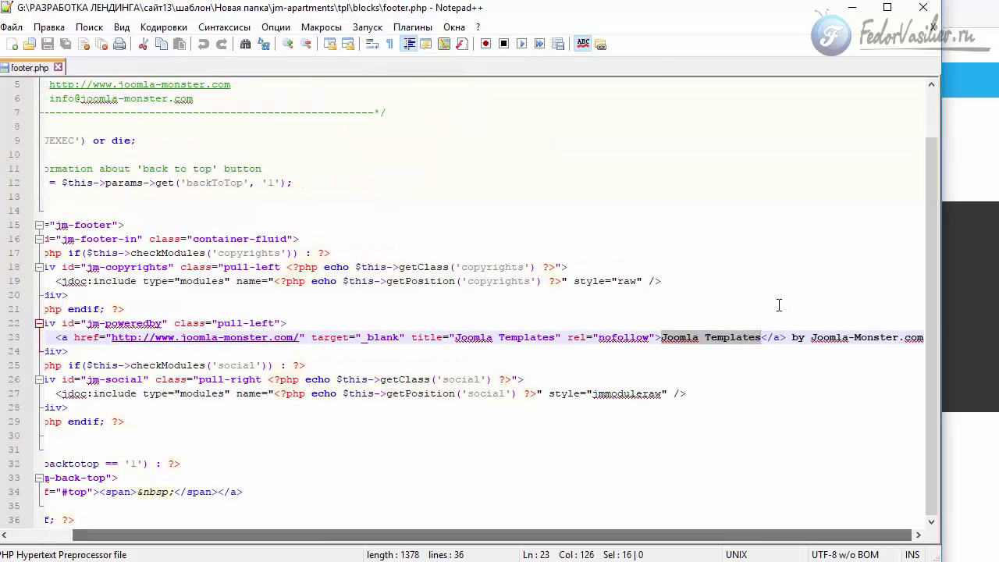
{"action": "left_click_drag", "start_coordinate": [793, 339], "coordinate": [899, 340]}
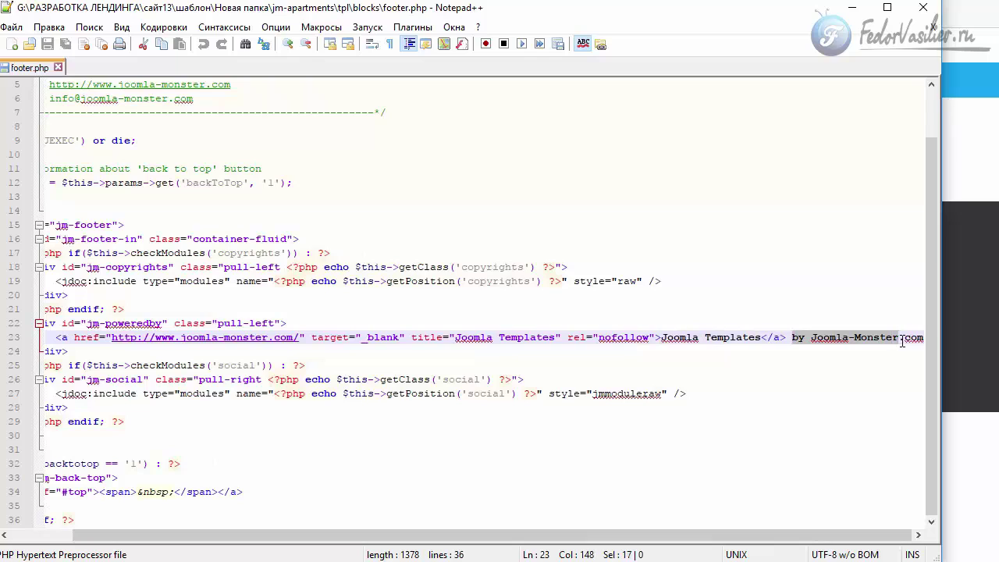
{"action": "left_click", "coordinate": [662, 337]}
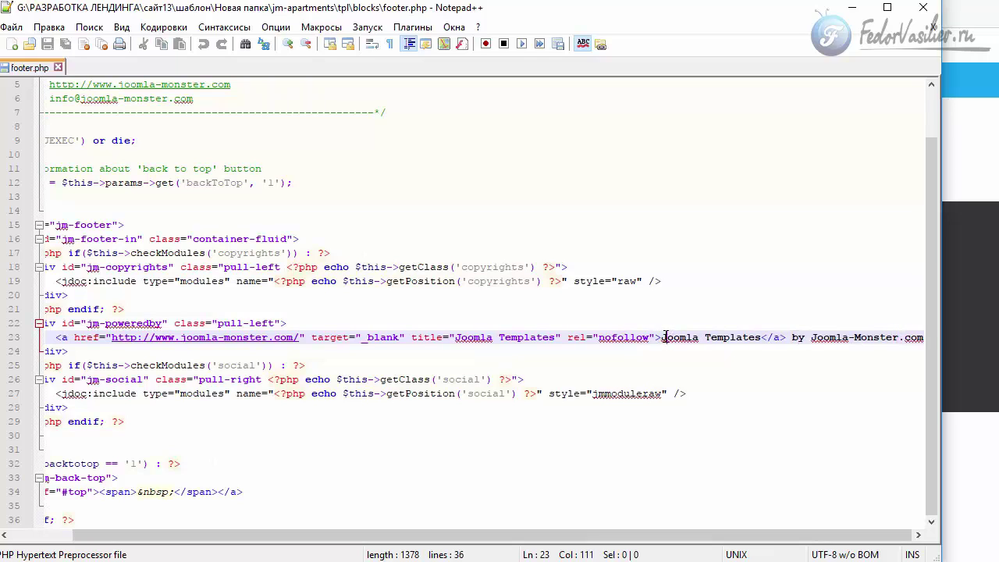
{"action": "left_click_drag", "start_coordinate": [662, 337], "coordinate": [761, 337]}
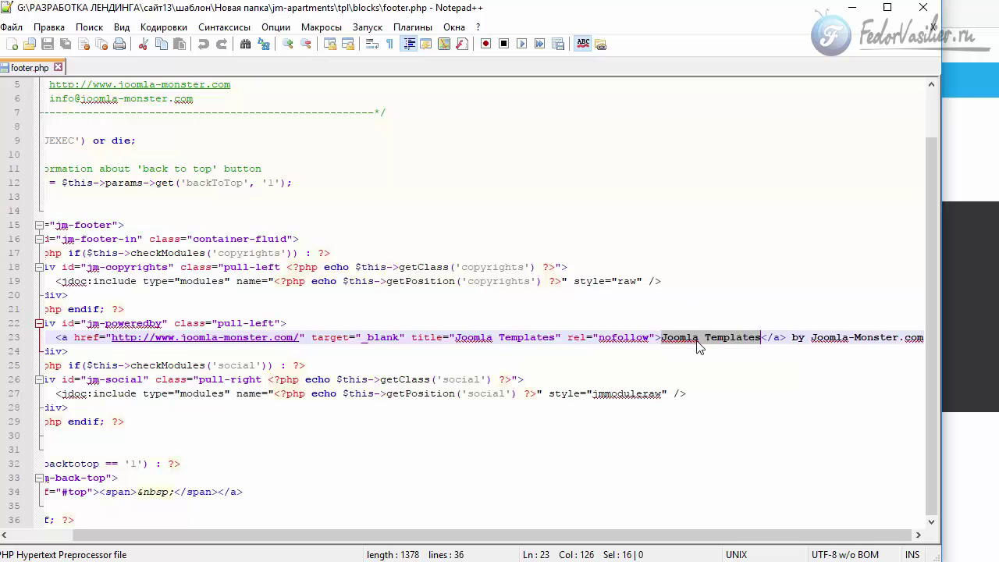
Close footer.php and reopen it from the blocks folder in Notepad++
{"action": "left_click", "coordinate": [924, 8]}
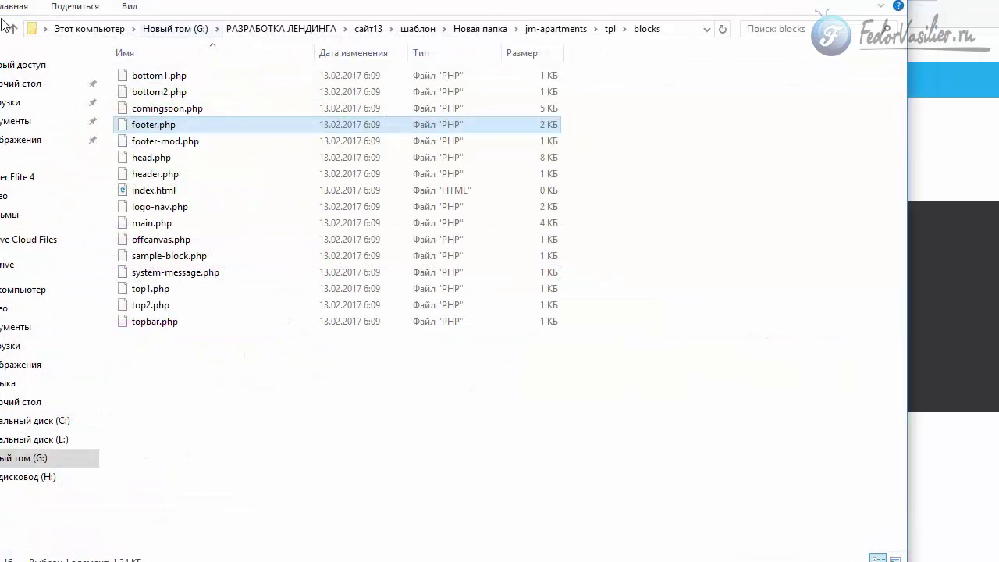
{"action": "right_click", "coordinate": [161, 126]}
{"action": "left_click", "coordinate": [195, 152]}
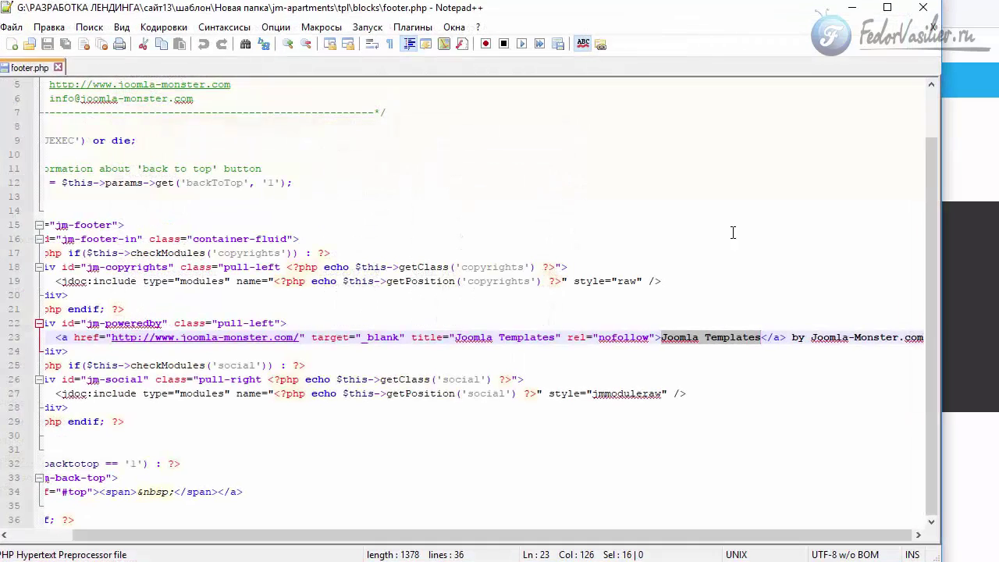
Highlight the replaceable credit text on line 23, both inside the link and after its closing tag
{"action": "left_click", "coordinate": [734, 350]}
{"action": "left_click_drag", "start_coordinate": [760, 341], "coordinate": [663, 344]}
{"action": "left_click_drag", "start_coordinate": [792, 343], "coordinate": [945, 338]}
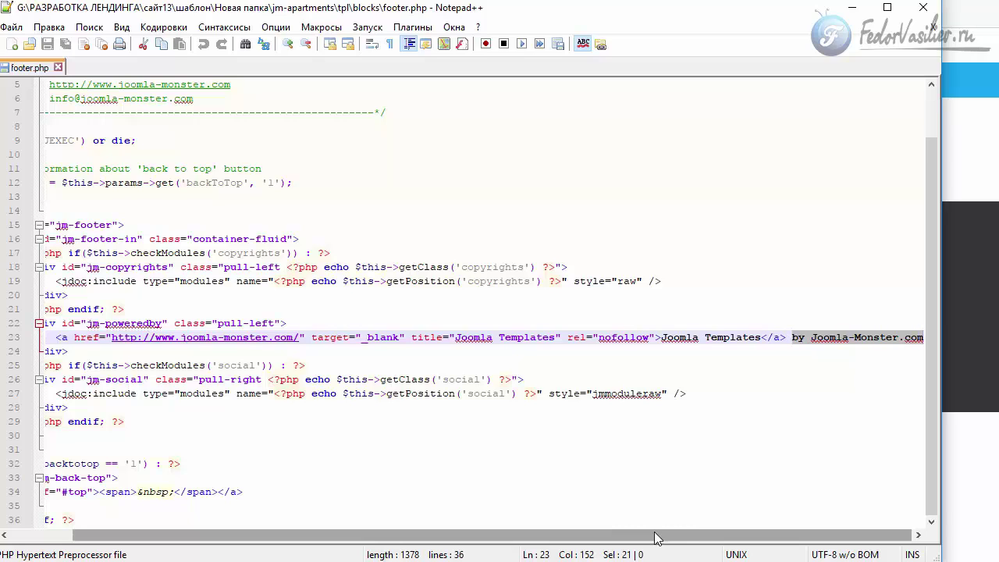
{"action": "left_click", "coordinate": [759, 336]}
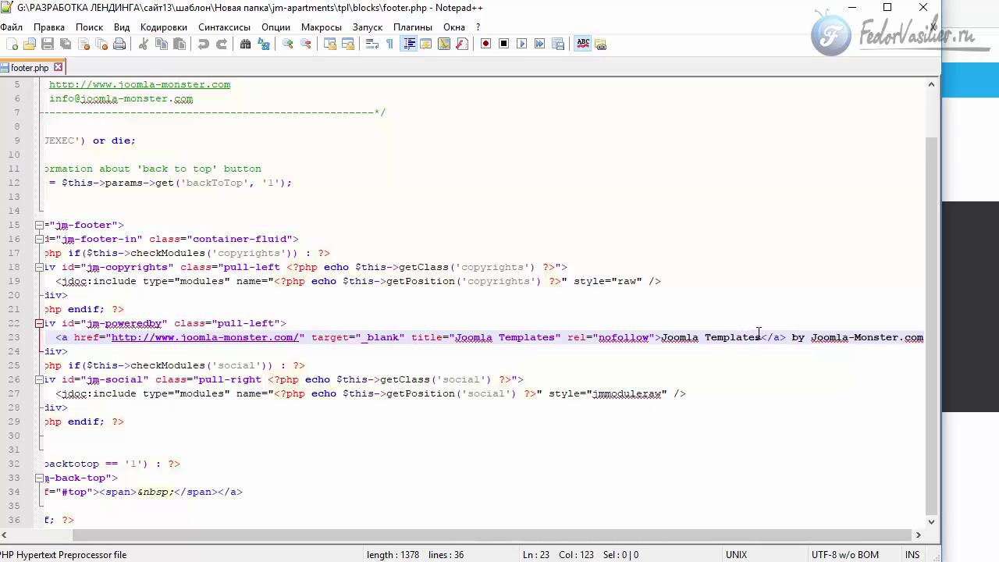
{"action": "left_click_drag", "start_coordinate": [761, 336], "coordinate": [662, 337]}
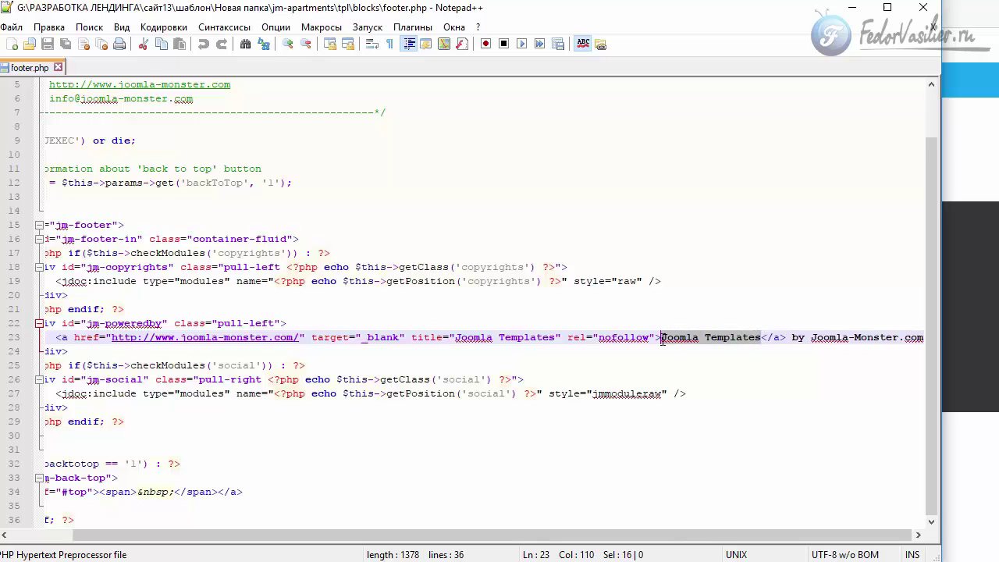
{"action": "left_click", "coordinate": [573, 337]}
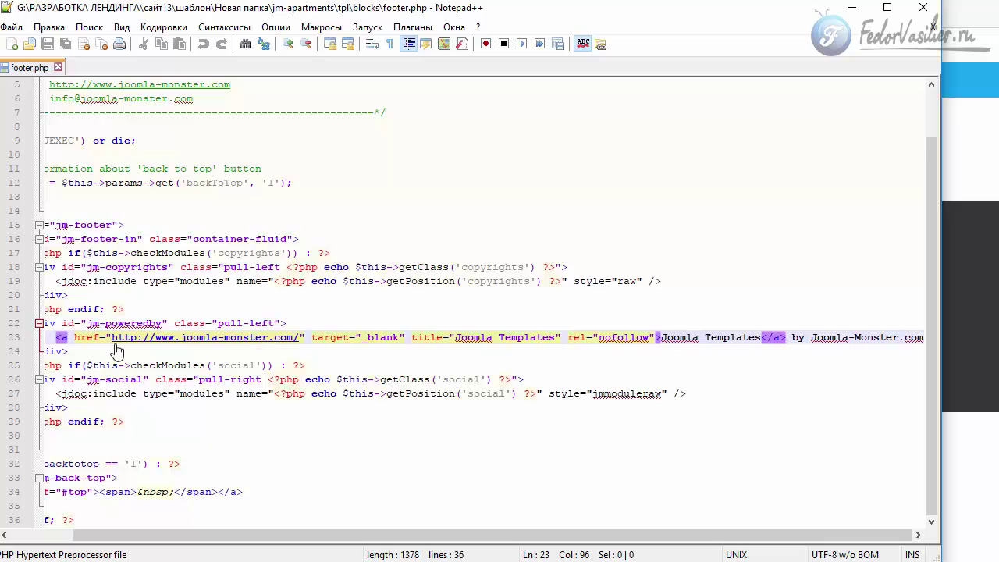
{"action": "left_click_drag", "start_coordinate": [110, 339], "coordinate": [301, 338]}
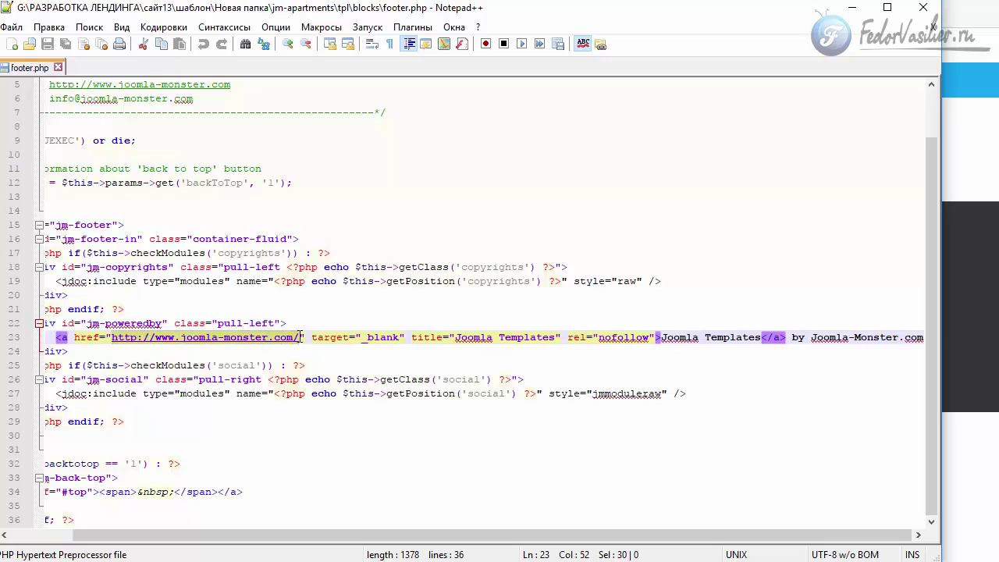
{"action": "left_click", "coordinate": [696, 355]}
{"action": "left_click_drag", "start_coordinate": [758, 340], "coordinate": [661, 339]}
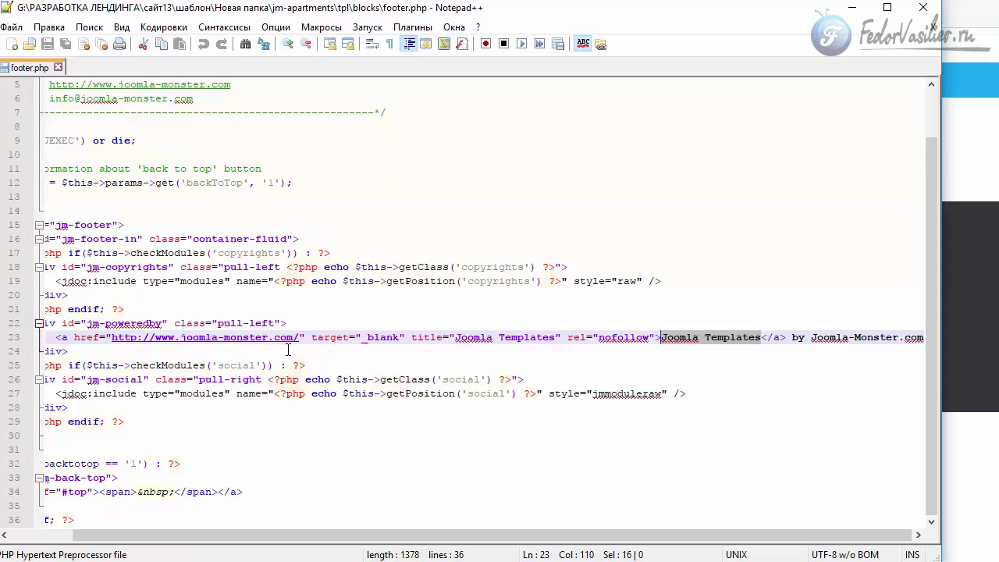
{"action": "left_click_drag", "start_coordinate": [301, 337], "coordinate": [107, 338]}
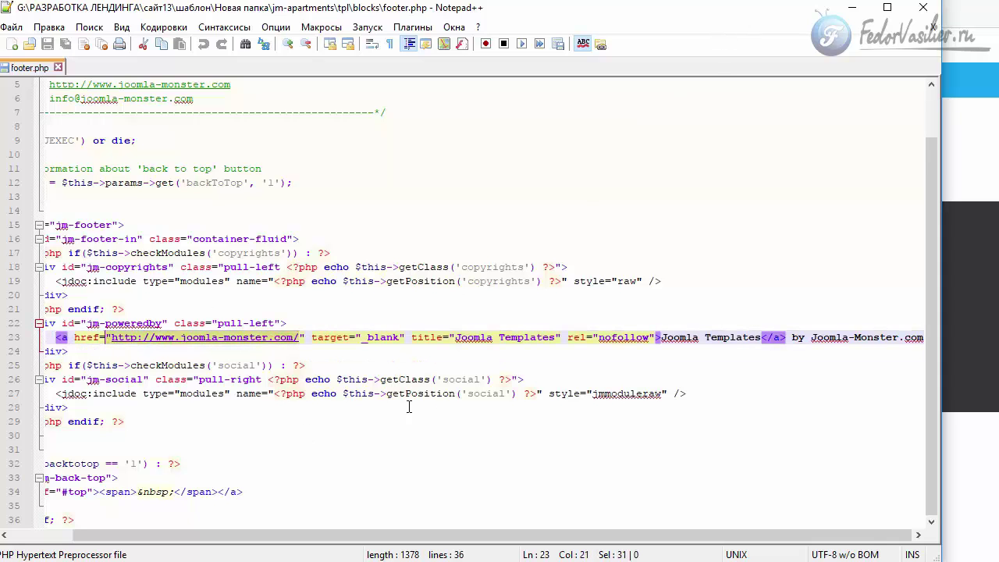
Examine the whole credit line 23, including the link's href, title and rel attributes
{"action": "left_click_drag", "start_coordinate": [57, 338], "coordinate": [919, 335]}
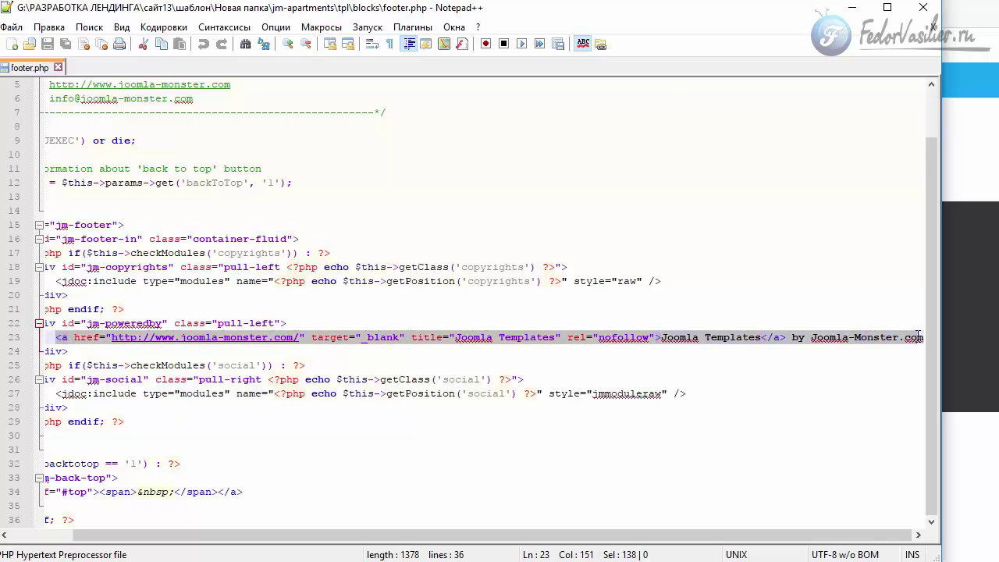
{"action": "left_click", "coordinate": [272, 359]}
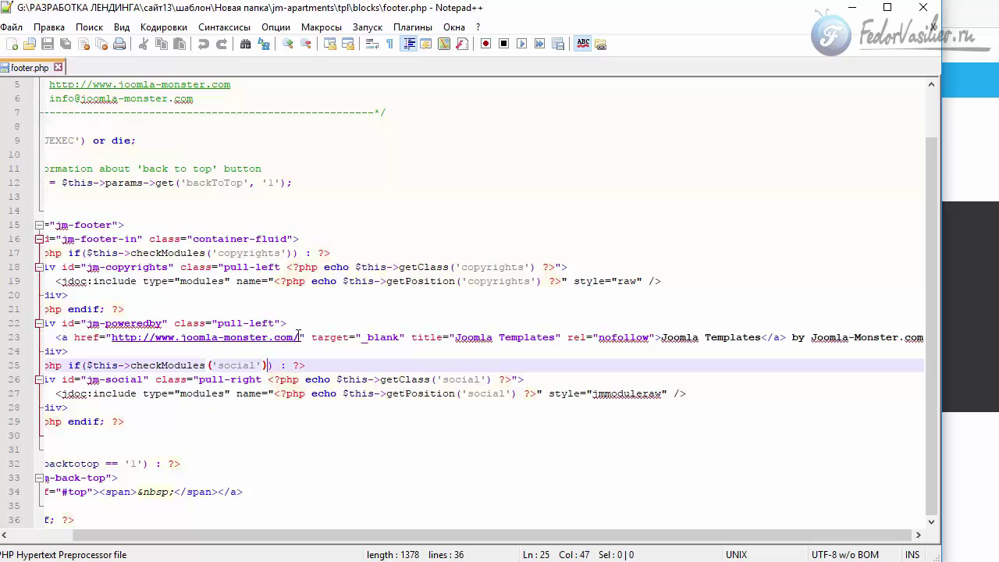
{"action": "left_click_drag", "start_coordinate": [299, 338], "coordinate": [113, 338]}
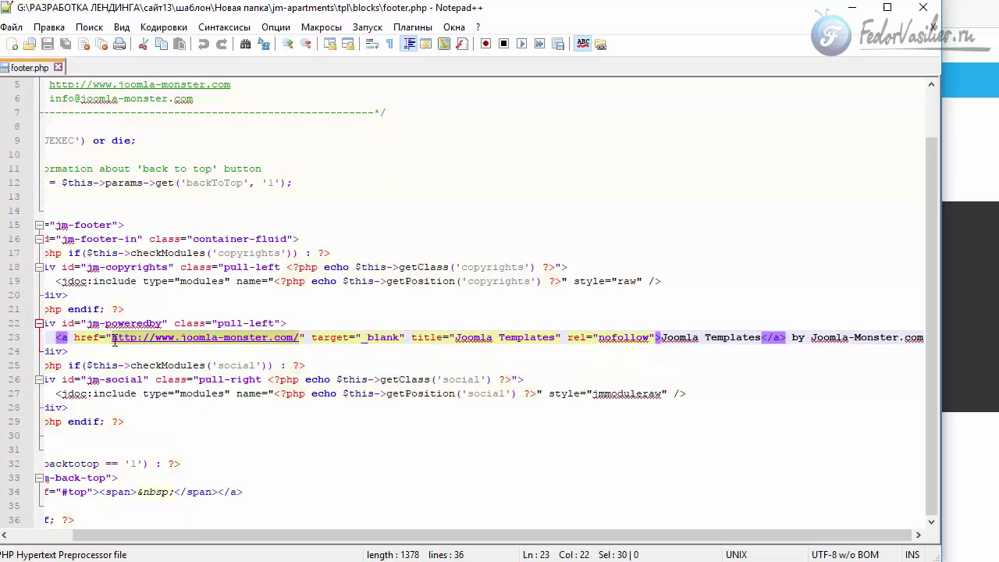
{"action": "left_click", "coordinate": [494, 341]}
{"action": "left_click_drag", "start_coordinate": [410, 336], "coordinate": [558, 334]}
{"action": "left_click", "coordinate": [445, 335]}
{"action": "left_click", "coordinate": [591, 337]}
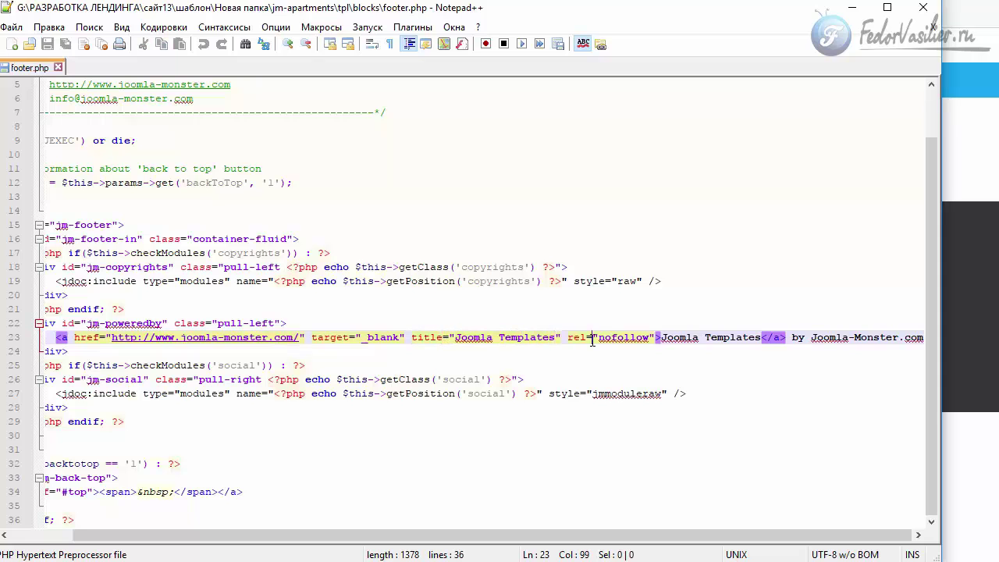